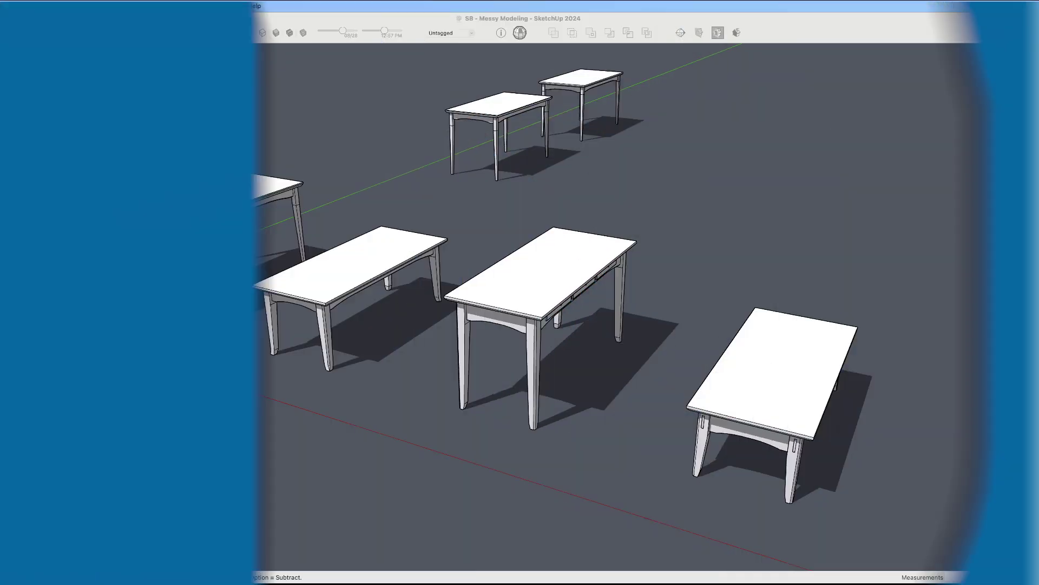
# Select the farthest table's top and a leg in turn, inspecting the component definition of each in the entity info
pyautogui.click(619, 435)
pyautogui.moveTo(620, 436)
pyautogui.mouseDown(button='middle')
pyautogui.moveTo(678, 420)
pyautogui.moveTo(724, 351)
pyautogui.moveTo(684, 325)
pyautogui.moveTo(690, 411)
pyautogui.moveTo(561, 363)
pyautogui.mouseUp(button='middle')
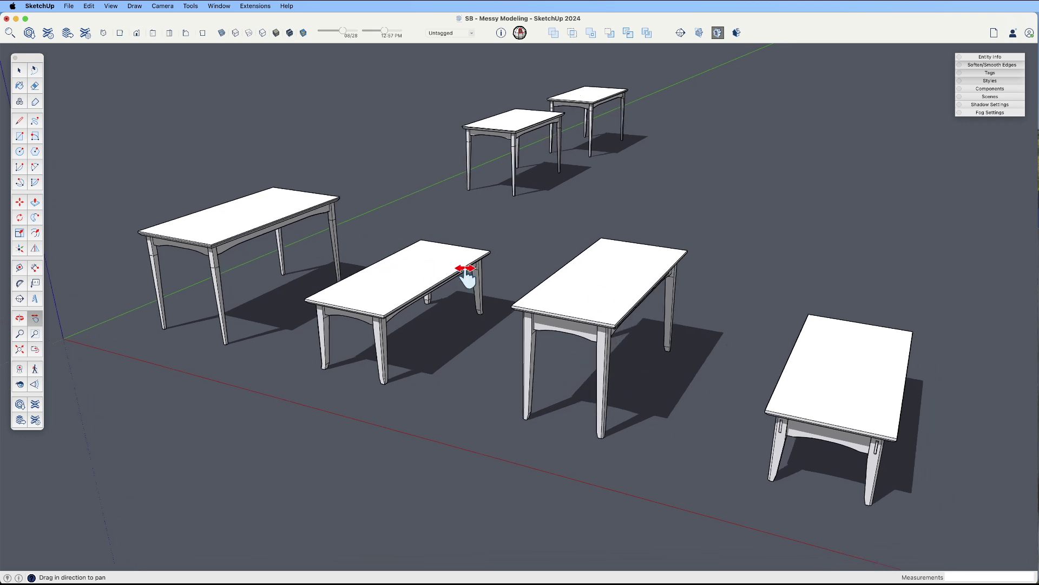
pyautogui.moveTo(543, 222); pyautogui.dragTo(552, 276, button='middle')
pyautogui.keyDown('shift'); pyautogui.moveTo(567, 165); pyautogui.dragTo(551, 245, button='middle'); pyautogui.keyUp('shift')
pyautogui.scroll(4, 548, 230)
pyautogui.scroll(1, 550, 234)
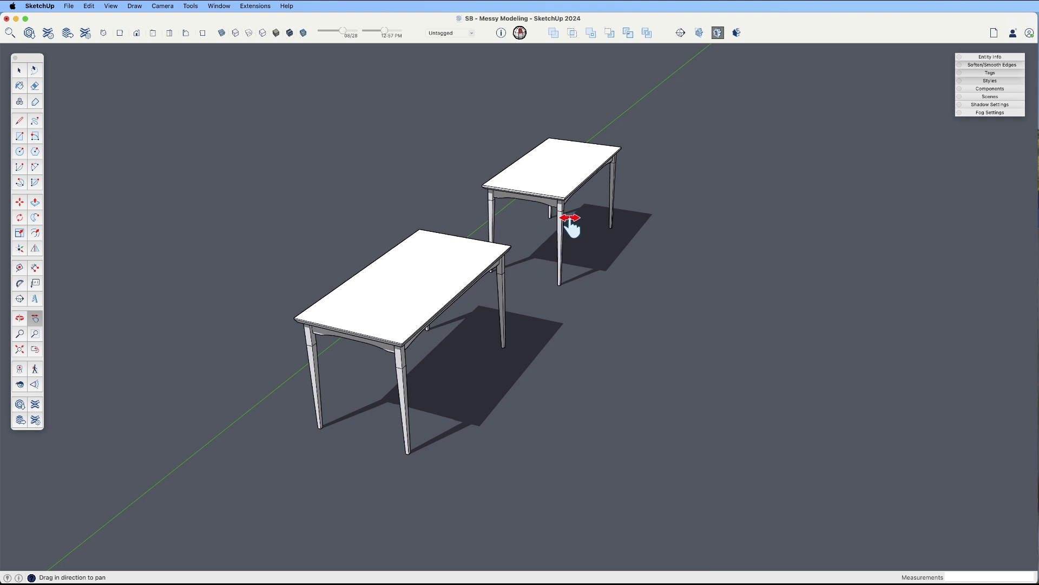
pyautogui.scroll(4, 574, 211)
pyautogui.press('space')
pyautogui.click(551, 179)
pyautogui.moveTo(578, 181); pyautogui.dragTo(487, 169, button='middle')
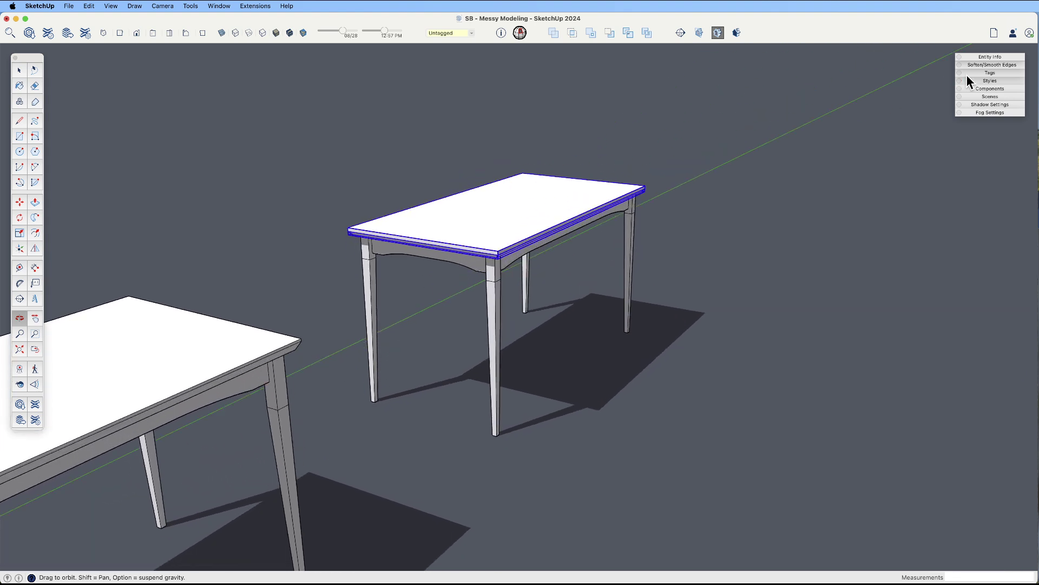
pyautogui.click(1007, 58)
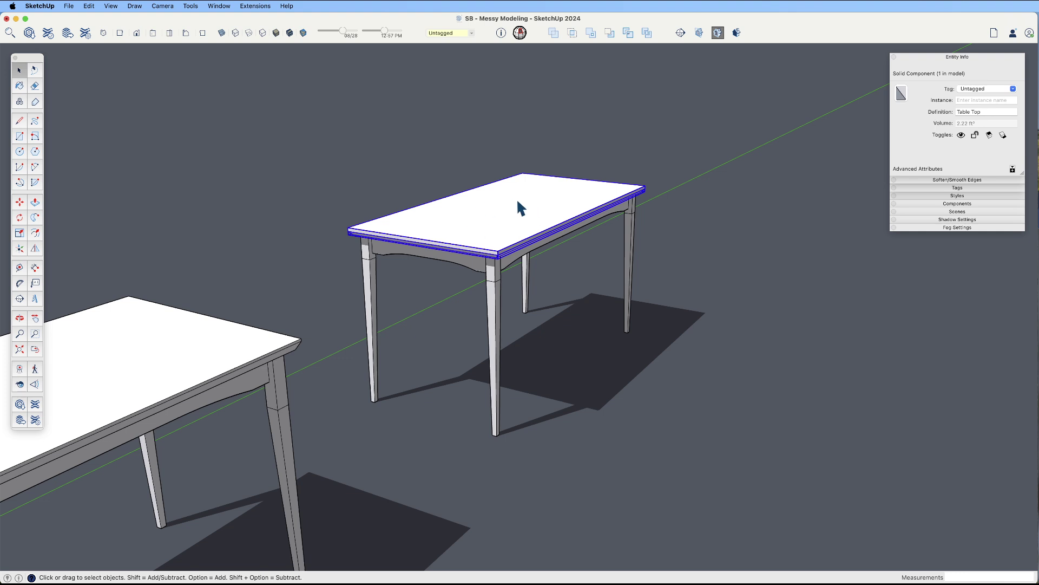
pyautogui.scroll(2, 527, 200)
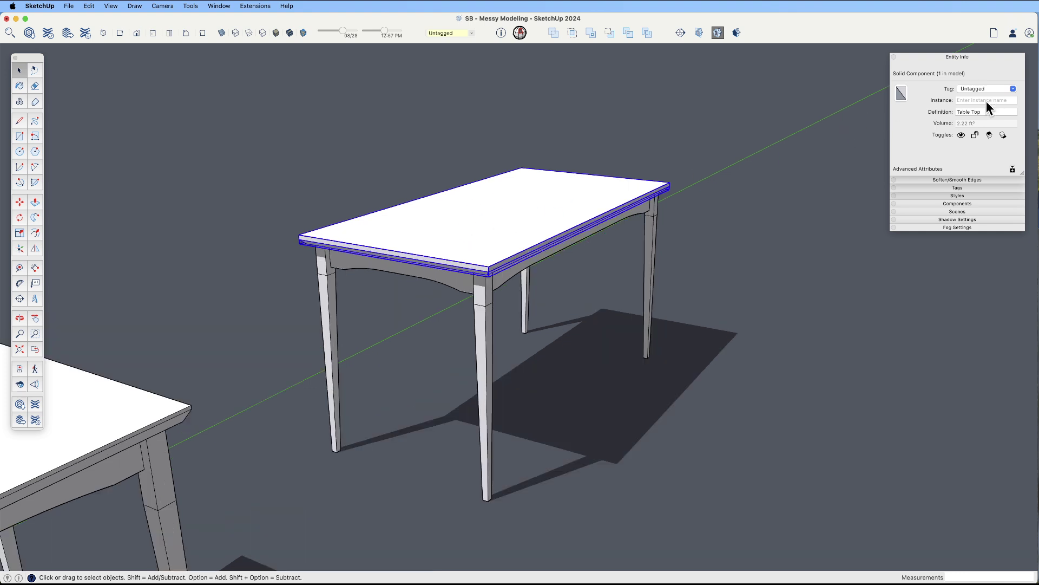
pyautogui.click(483, 330)
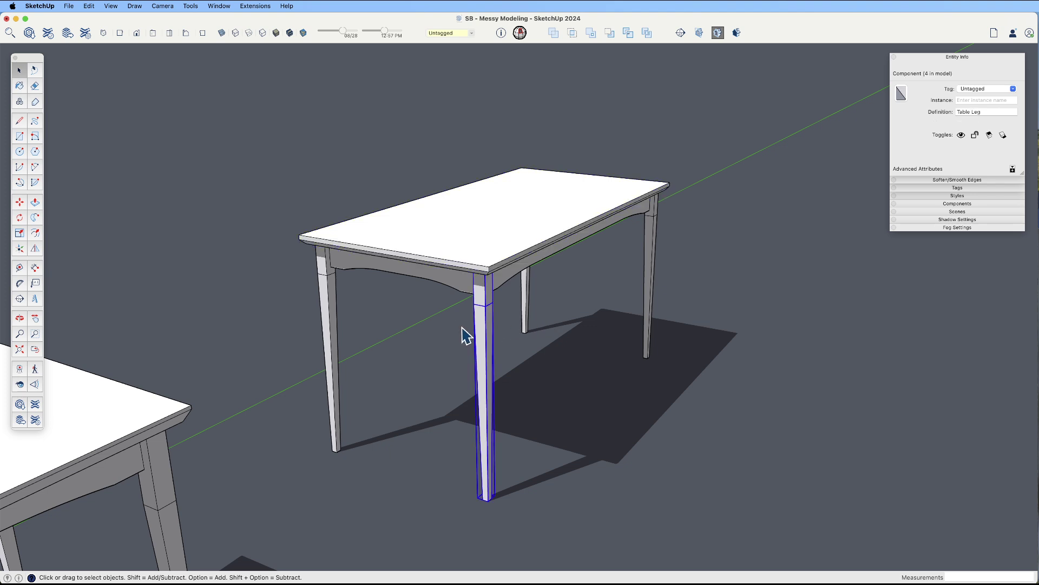
# Open the table leg for editing and try to push/pull its upper side face outward
pyautogui.doubleClick(489, 313)
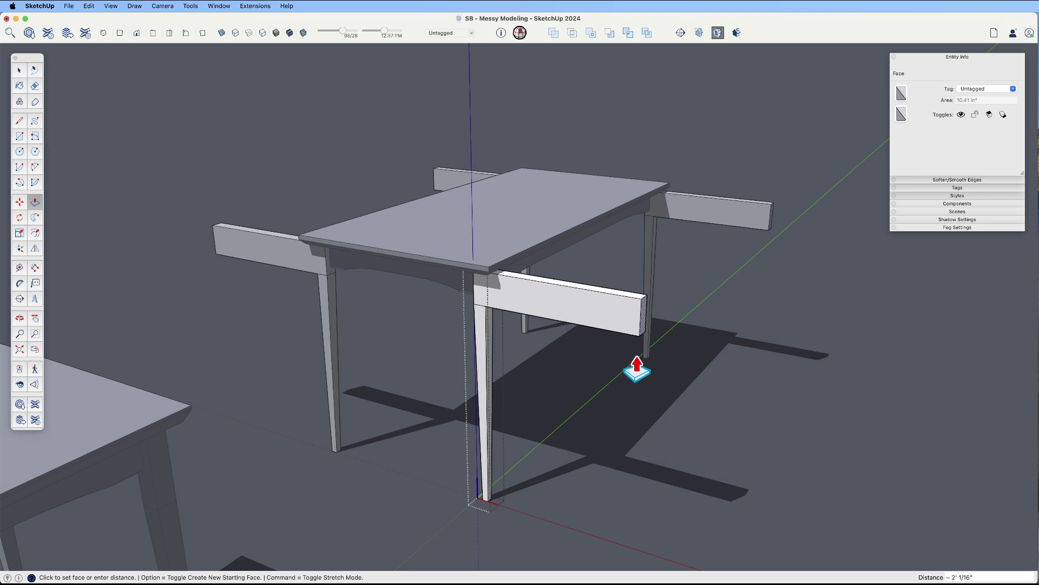
pyautogui.click(709, 447)
pyautogui.click(525, 267)
# Open the short stretcher for editing and try Push/Pull on its outer face
pyautogui.moveTo(525, 267)
pyautogui.mouseDown(button='middle')
pyautogui.moveTo(560, 355)
pyautogui.moveTo(560, 276)
pyautogui.moveTo(598, 197)
pyautogui.mouseUp(button='middle')
pyautogui.doubleClick(463, 225)
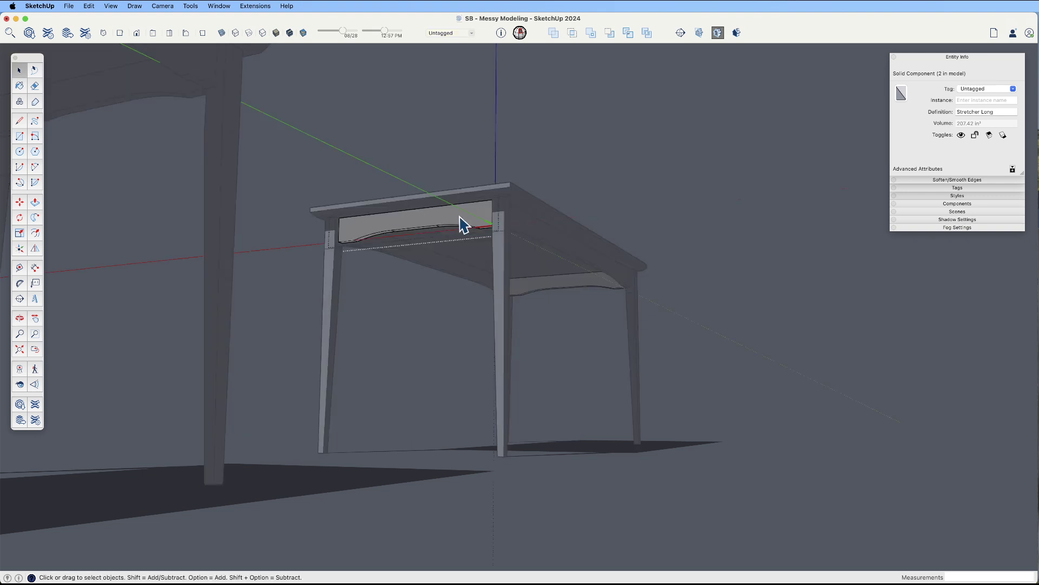
pyautogui.press('b')
pyautogui.press('space')
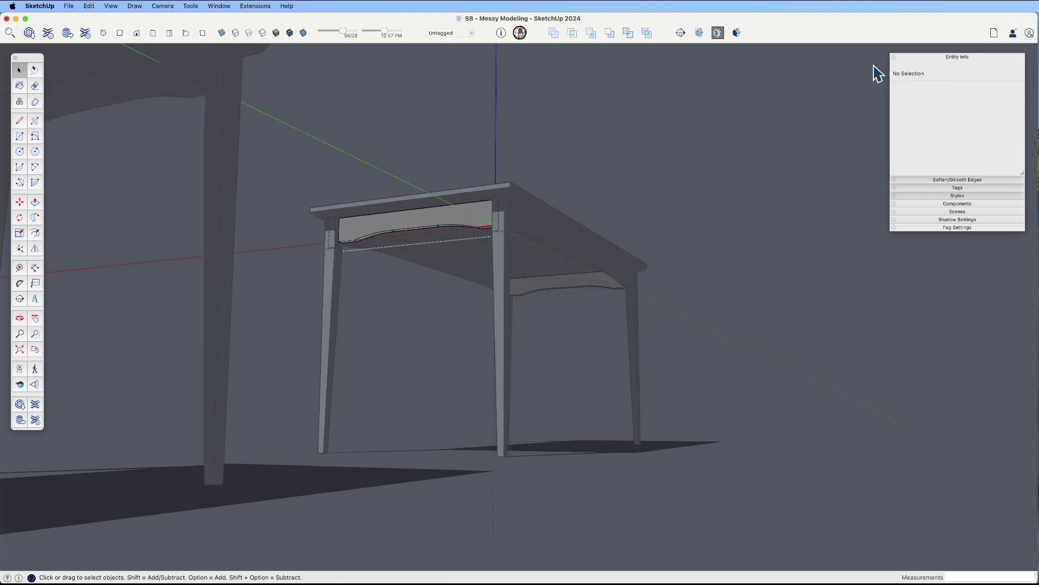
pyautogui.click(486, 219)
pyautogui.press('p')
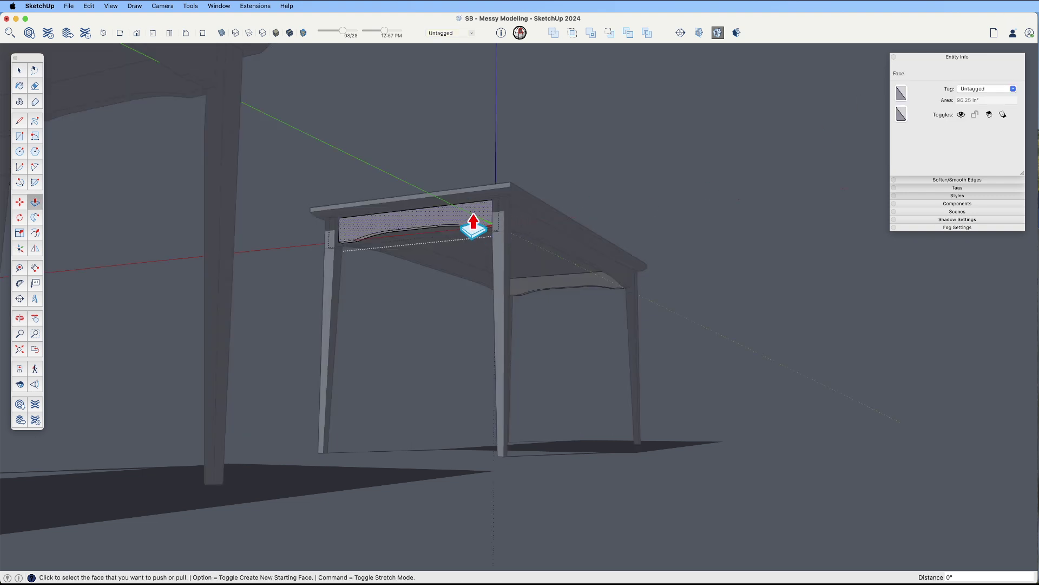
pyautogui.click(473, 224)
pyautogui.press('space')
pyautogui.click(459, 150)
# Inspect the long stretcher by opening the component and selecting its outer face, then close it
pyautogui.keyDown('shift'); pyautogui.moveTo(513, 219); pyautogui.dragTo(438, 186, button='middle'); pyautogui.keyUp('shift')
pyautogui.click(531, 224)
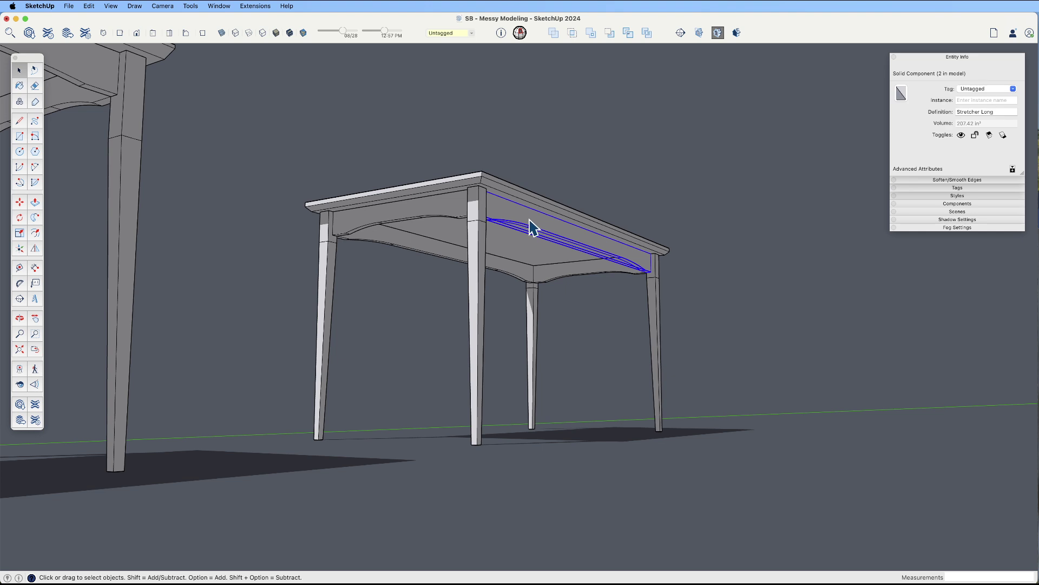
pyautogui.doubleClick(538, 228)
pyautogui.scroll(3, 542, 227)
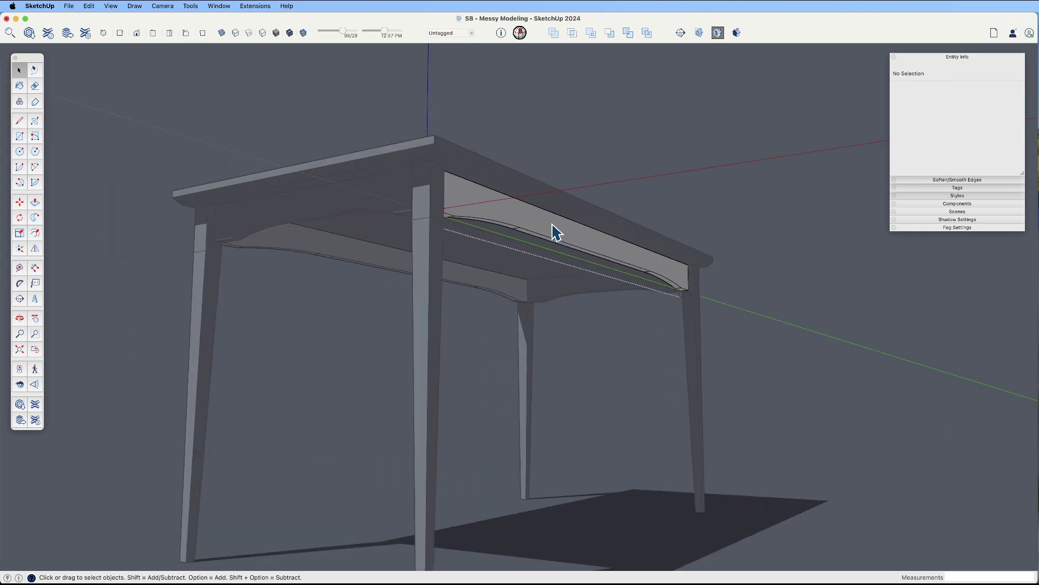
pyautogui.click(546, 230)
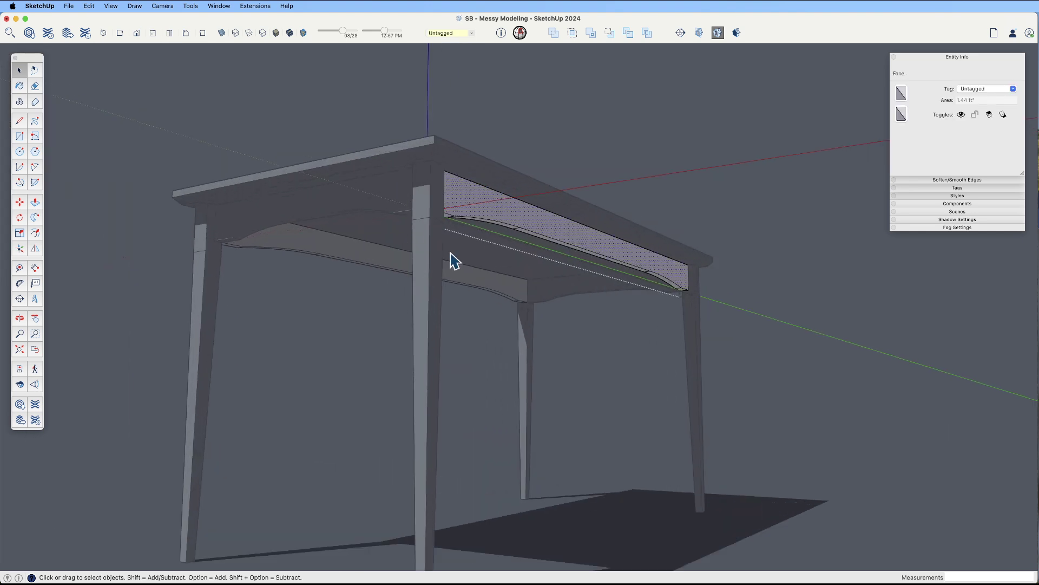
pyautogui.click(557, 174)
pyautogui.scroll(-5, 559, 243)
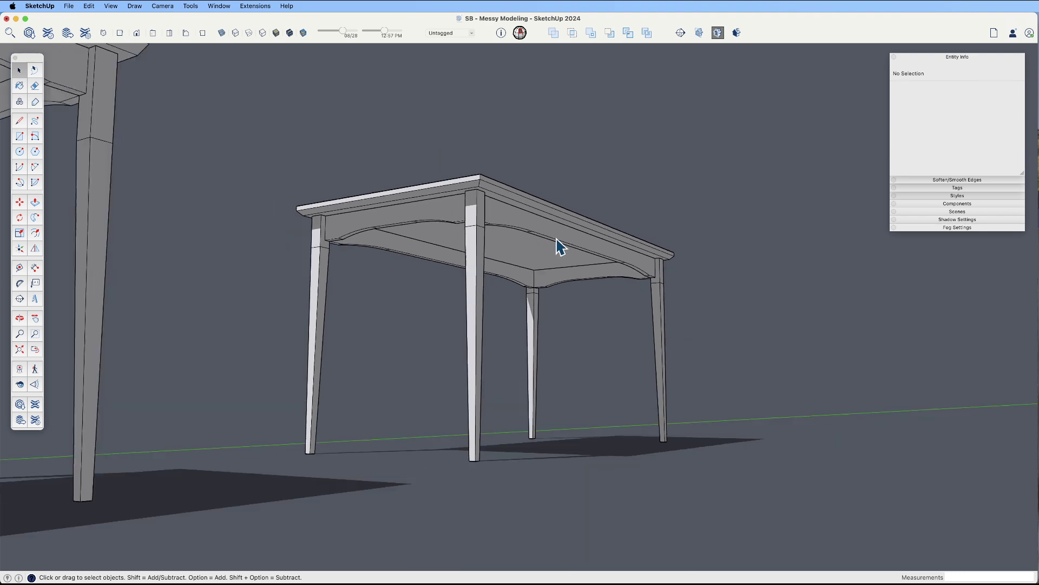
# Copy the whole table about 6' 6" away along the red axis
pyautogui.moveTo(559, 243); pyautogui.dragTo(545, 341, button='middle')
pyautogui.scroll(-4, 509, 357)
pyautogui.moveTo(544, 341); pyautogui.dragTo(452, 330, button='middle')
pyautogui.moveTo(705, 378); pyautogui.dragTo(420, 191)
pyautogui.press('m')
pyautogui.click(603, 366)
pyautogui.press('alt')
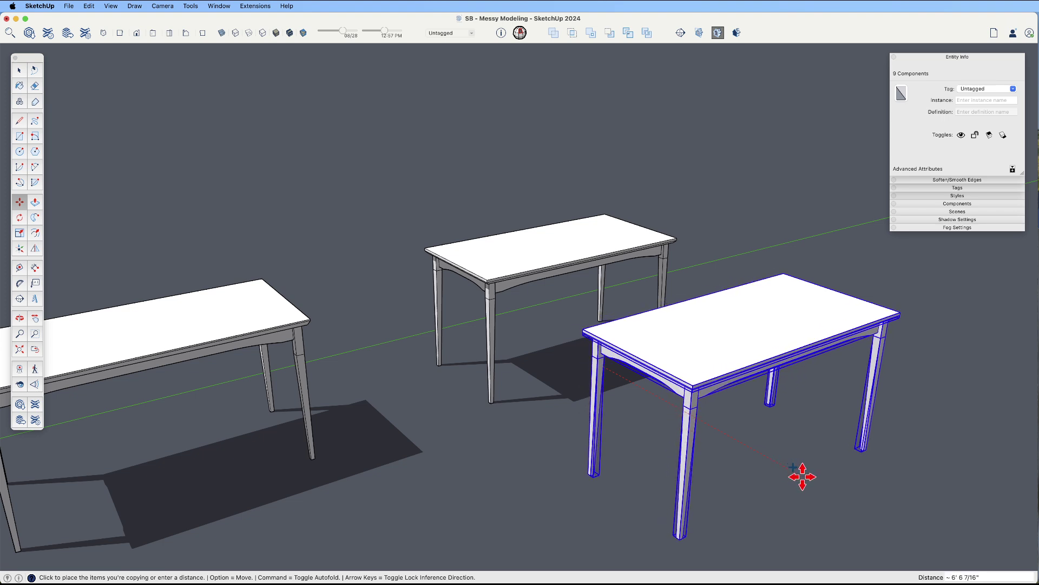
pyautogui.click(801, 473)
# Make the copied table's two short stretchers unique from those of the original table
pyautogui.moveTo(800, 473); pyautogui.dragTo(658, 261, button='middle')
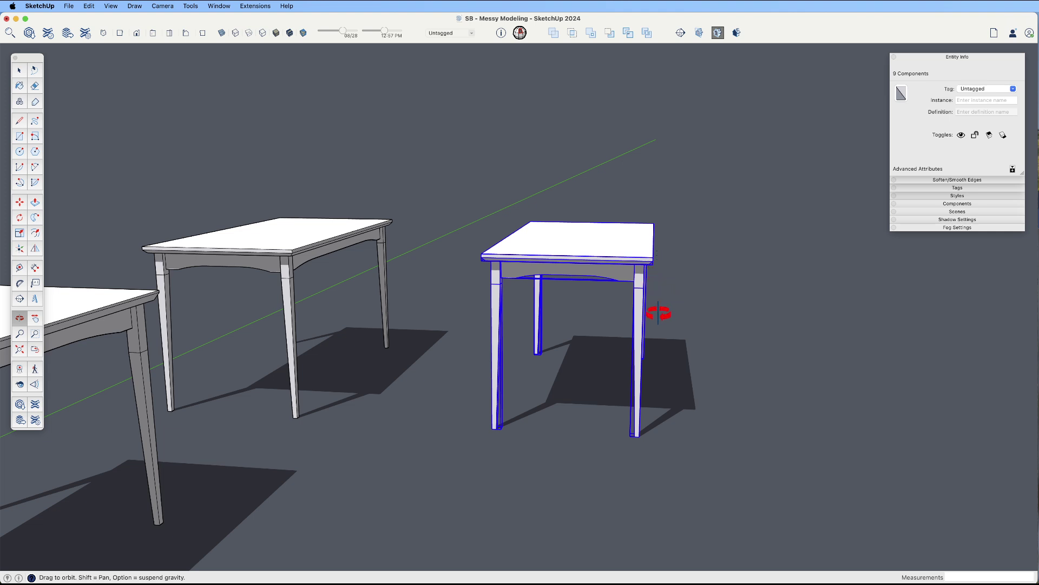
pyautogui.press('space')
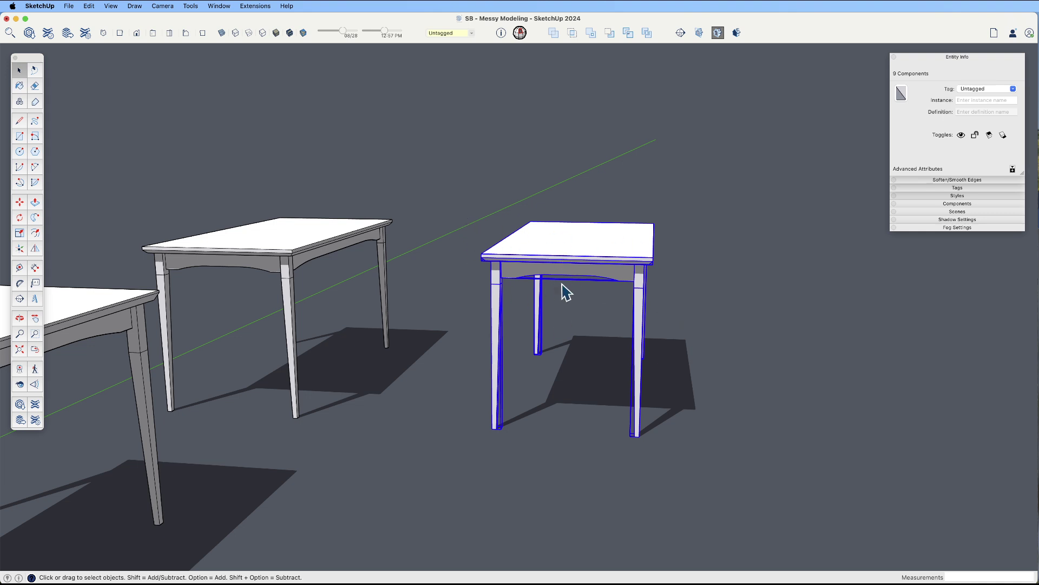
pyautogui.press('o')
pyautogui.moveTo(572, 290); pyautogui.dragTo(502, 195)
pyautogui.press('space')
pyautogui.click(593, 282)
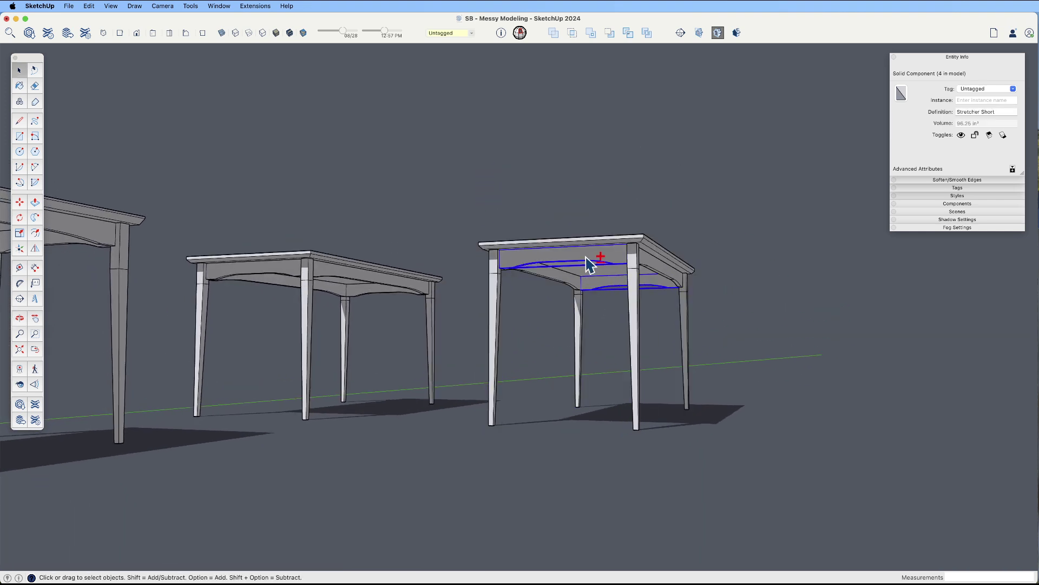
pyautogui.keyDown('shift'); pyautogui.click(590, 265); pyautogui.keyUp('shift')
pyautogui.rightClick(587, 254)
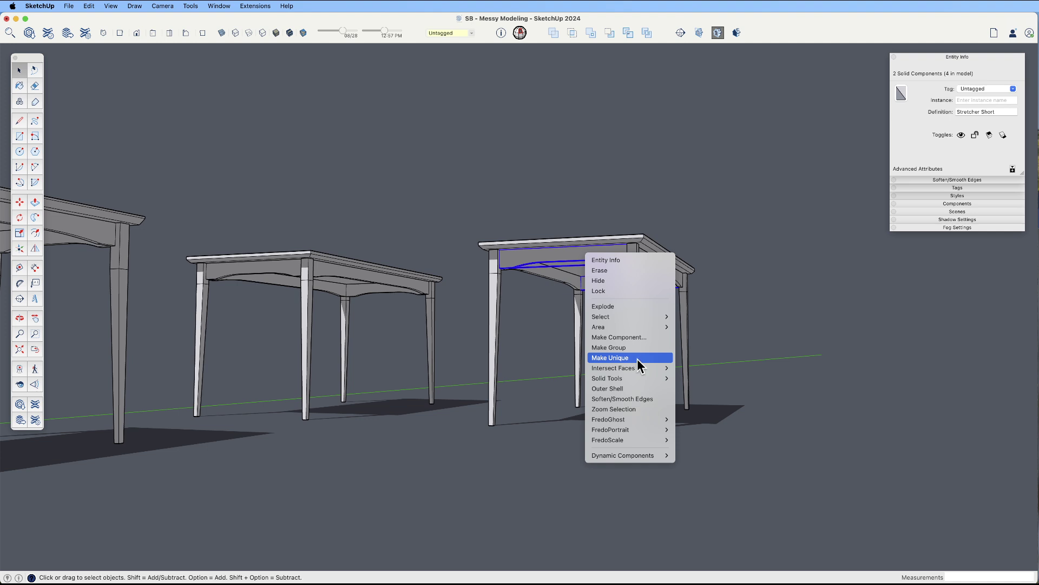
pyautogui.click(637, 359)
# Shorten the unique short stretchers by moving the geometry of one half inward 4" along the red axis
pyautogui.doubleClick(605, 260)
pyautogui.scroll(3, 601, 257)
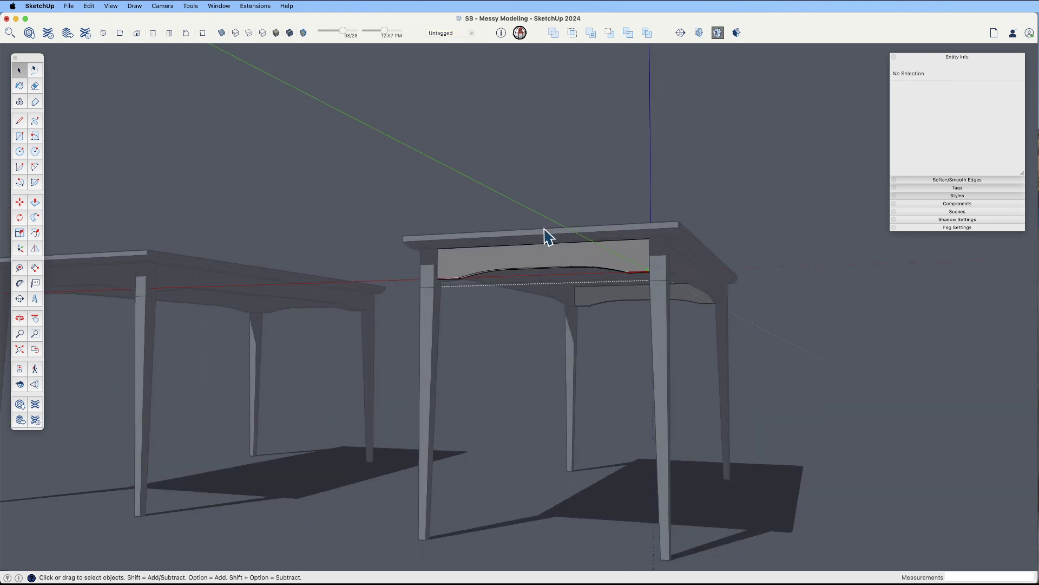
pyautogui.moveTo(545, 233); pyautogui.dragTo(716, 332)
pyautogui.press('m')
pyautogui.scroll(5, 595, 259)
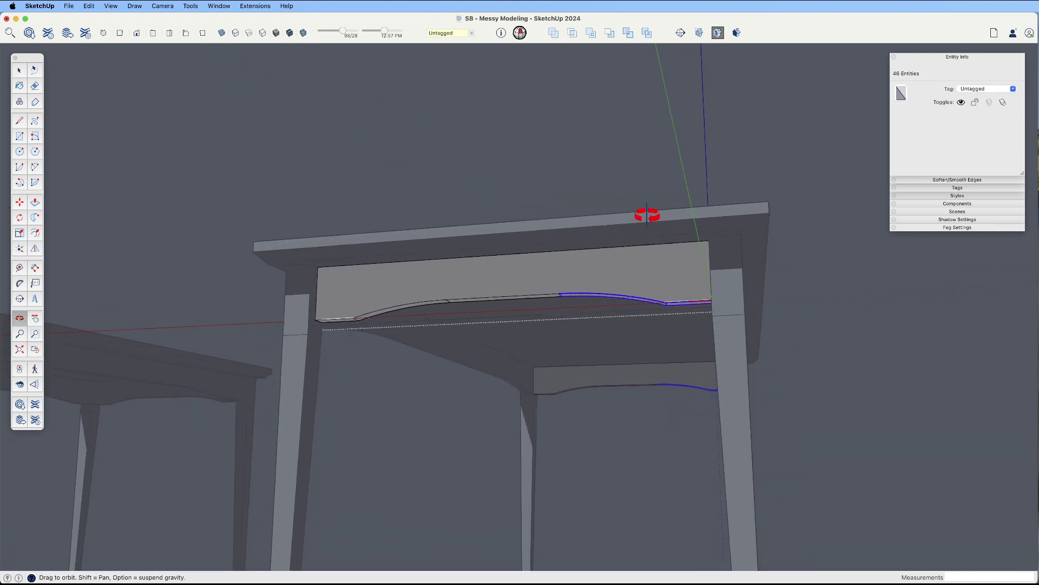
pyautogui.click(610, 265)
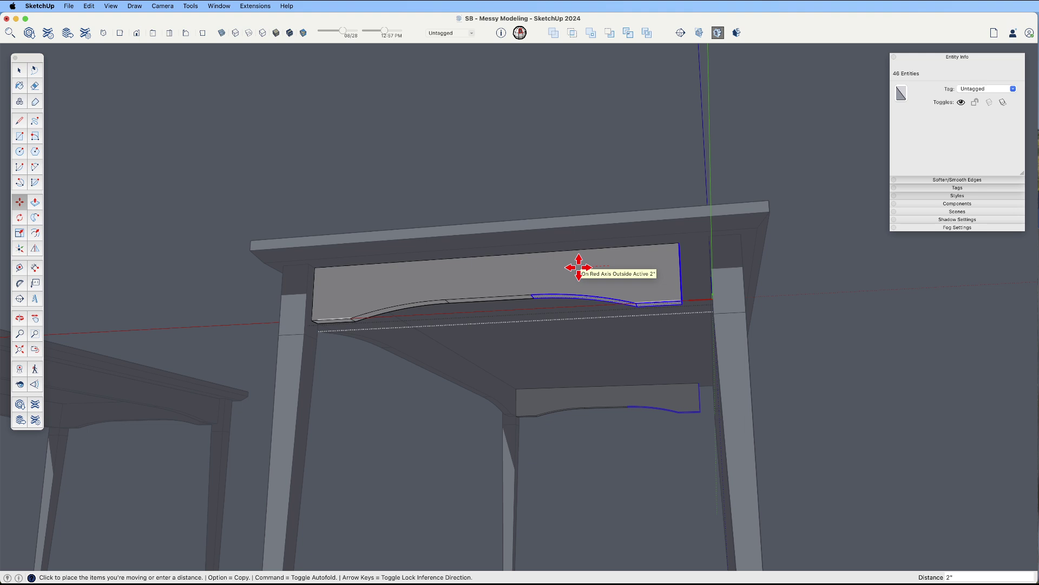
pyautogui.press('Return')
pyautogui.scroll(-4, 579, 268)
pyautogui.press('space')
pyautogui.click(770, 347)
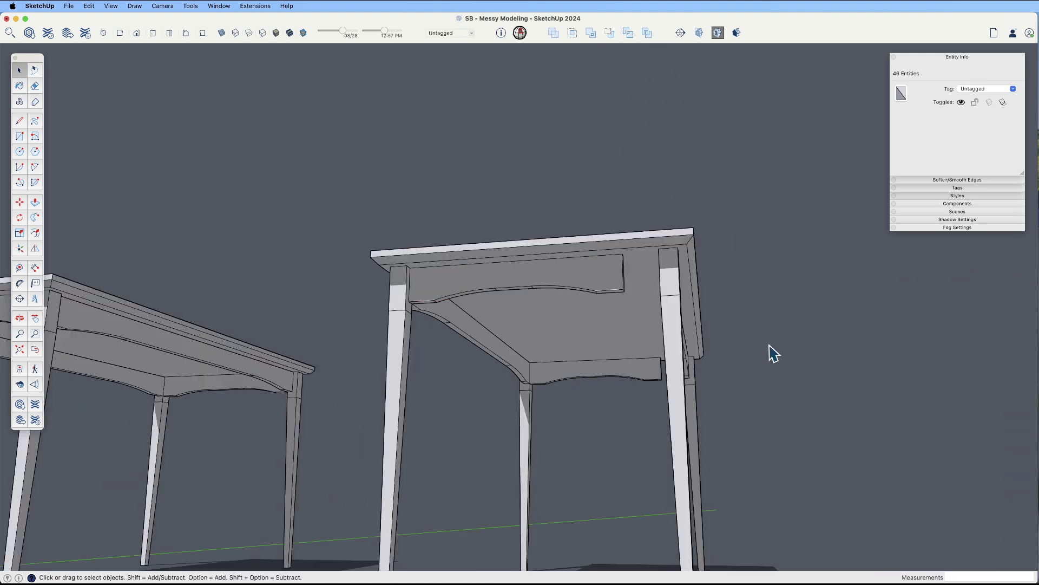
# Move the long stretcher and two legs on the shortened side inward 4" to meet the short stretchers
pyautogui.keyDown('shift'); pyautogui.moveTo(770, 347); pyautogui.dragTo(644, 304, button='middle'); pyautogui.keyUp('shift')
pyautogui.click(650, 313)
pyautogui.keyDown('shift'); pyautogui.click(652, 390); pyautogui.keyUp('shift')
pyautogui.keyDown('shift'); pyautogui.click(578, 315); pyautogui.keyUp('shift')
pyautogui.scroll(2, 566, 271)
pyautogui.press('m')
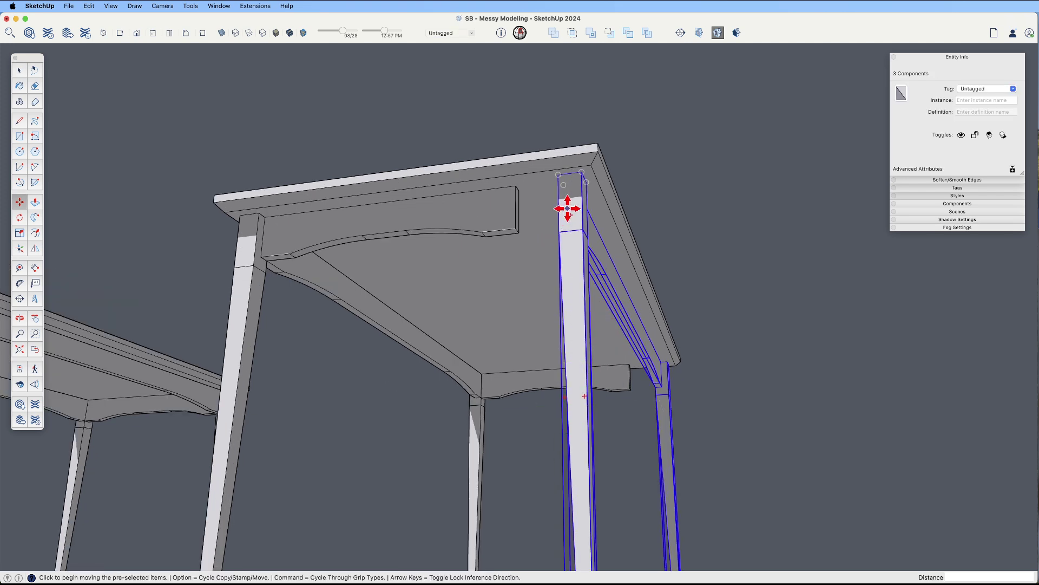
pyautogui.click(567, 203)
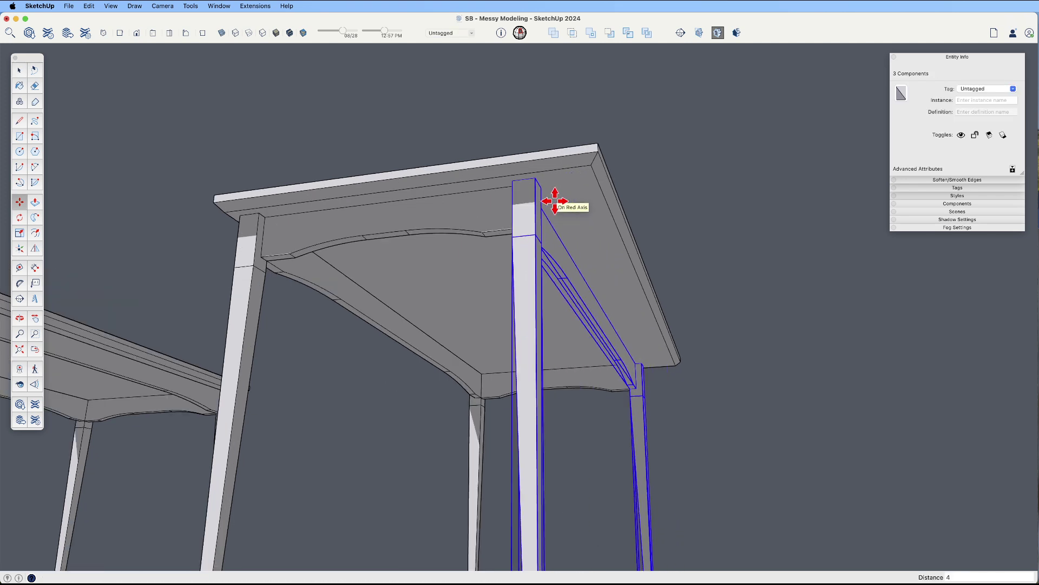
pyautogui.click(568, 208)
# Open the copied table's top for editing and move its overhanging long edge inward 4" along the red axis
pyautogui.moveTo(568, 209); pyautogui.dragTo(603, 216, button='middle')
pyautogui.press('space')
pyautogui.click(617, 227)
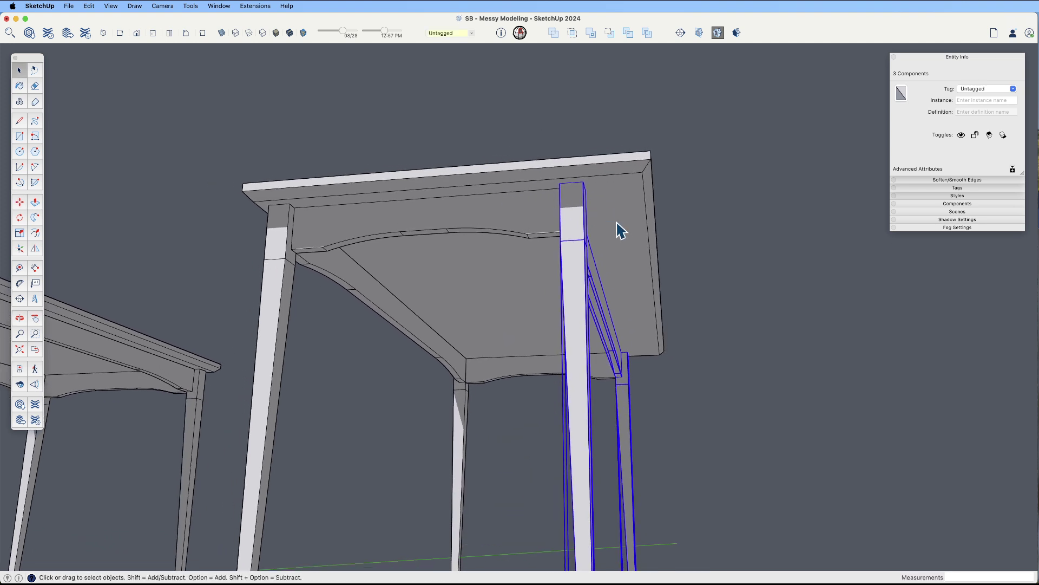
pyautogui.doubleClick(585, 176)
pyautogui.moveTo(551, 120); pyautogui.dragTo(802, 484)
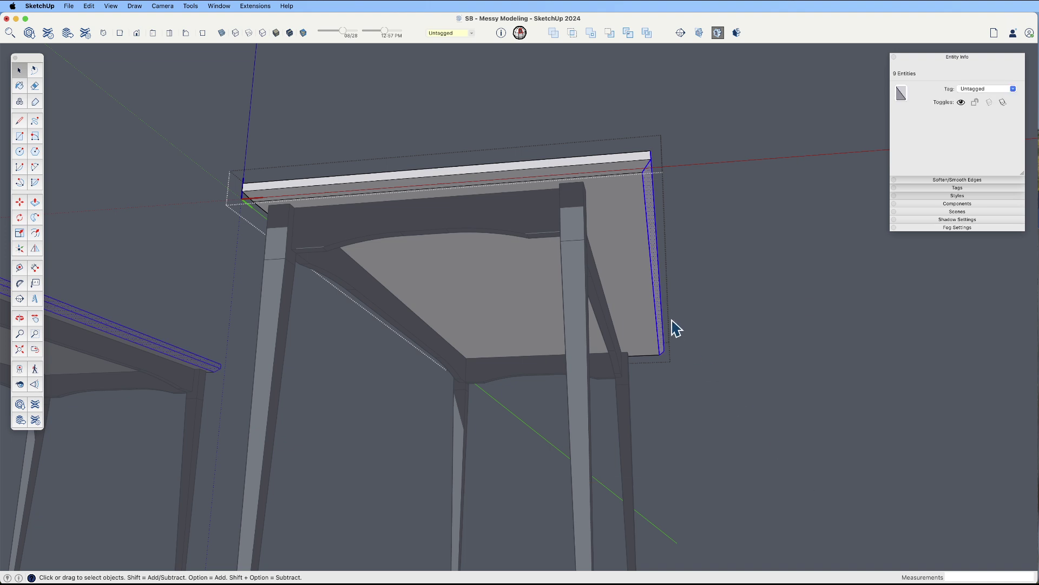
pyautogui.press('m')
pyautogui.click(625, 153)
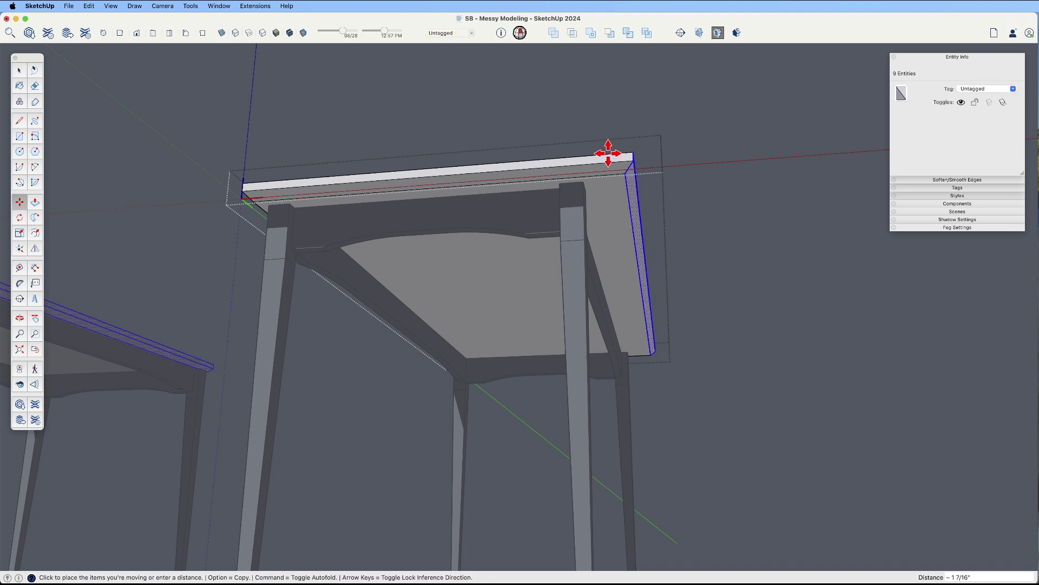
pyautogui.press('Return')
pyautogui.press('space')
pyautogui.click(706, 229)
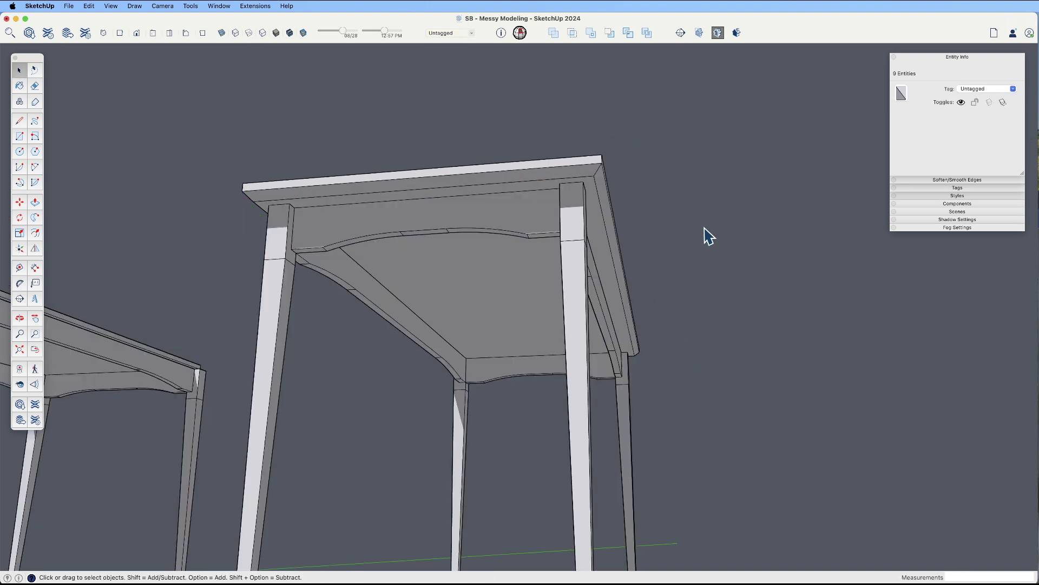
# Examine the original table beside the shortened copy for the effect of editing the shared tabletop component
pyautogui.scroll(-3, 655, 265)
pyautogui.moveTo(596, 220); pyautogui.dragTo(546, 241, button='middle')
pyautogui.moveTo(546, 240); pyautogui.dragTo(525, 306)
pyautogui.keyDown('shift'); pyautogui.moveTo(281, 261); pyautogui.dragTo(441, 237, button='middle'); pyautogui.keyUp('shift')
pyautogui.scroll(5, 396, 278)
pyautogui.scroll(-5, 379, 252)
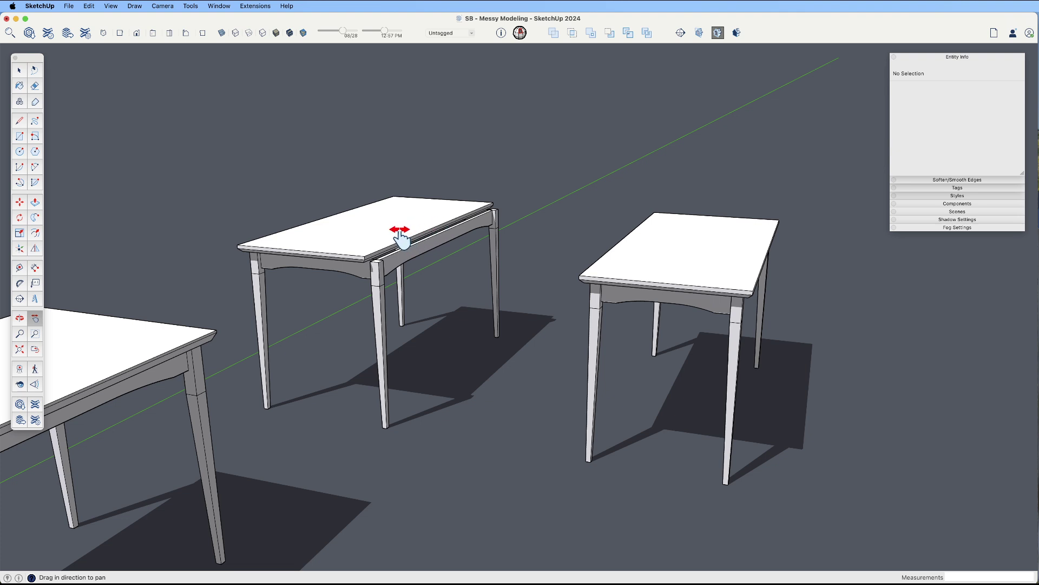
pyautogui.press('space')
pyautogui.moveTo(513, 297); pyautogui.dragTo(410, 289, button='middle')
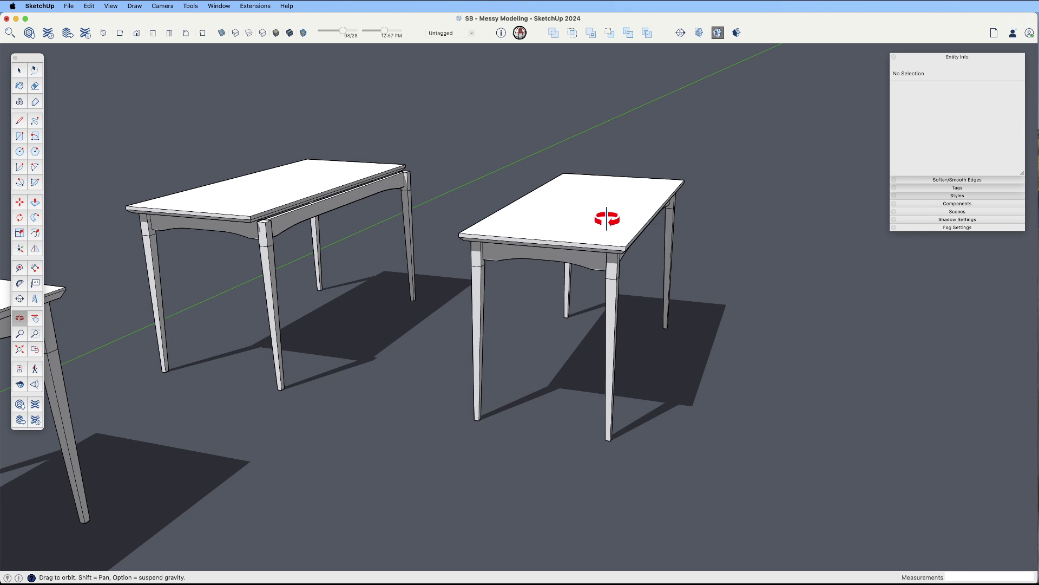
# Select the near front leg of the neighbouring third table to inspect its component definition and bounding box
pyautogui.scroll(-5, 585, 245)
pyautogui.keyDown('shift'); pyautogui.moveTo(584, 246); pyautogui.dragTo(651, 184, button='middle'); pyautogui.keyUp('shift')
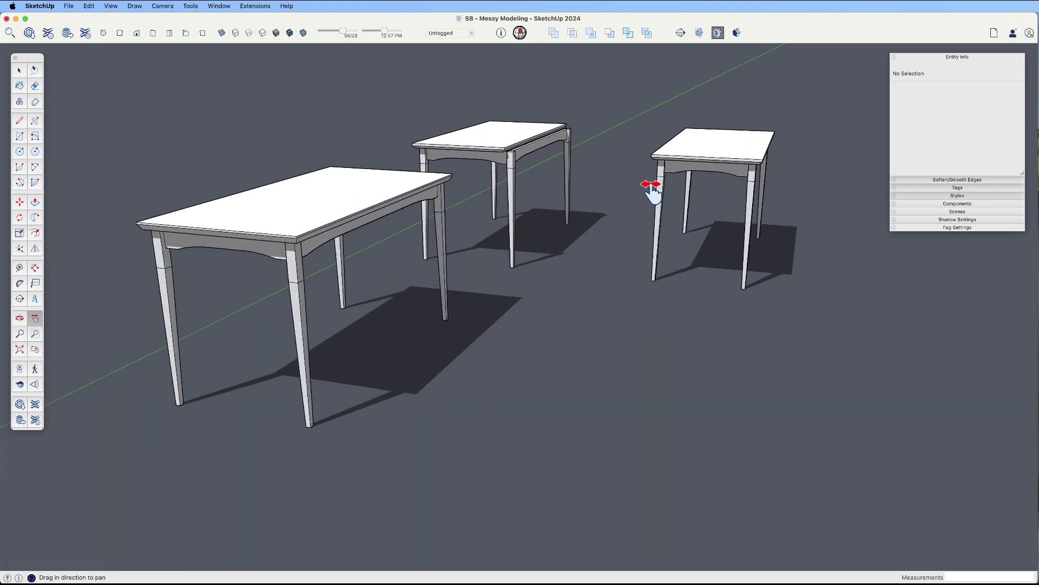
pyautogui.moveTo(653, 189); pyautogui.dragTo(554, 294)
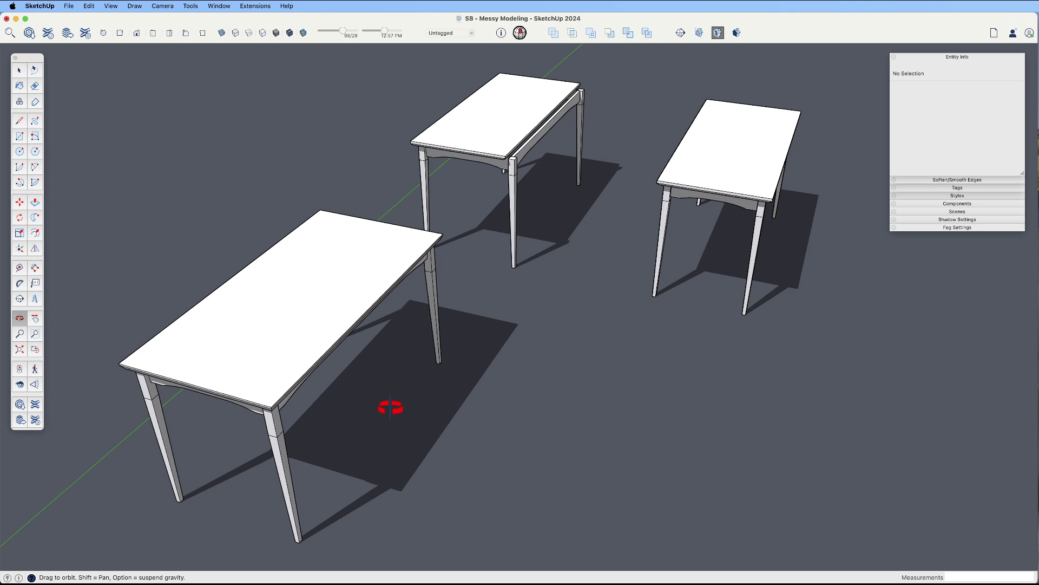
pyautogui.press('space')
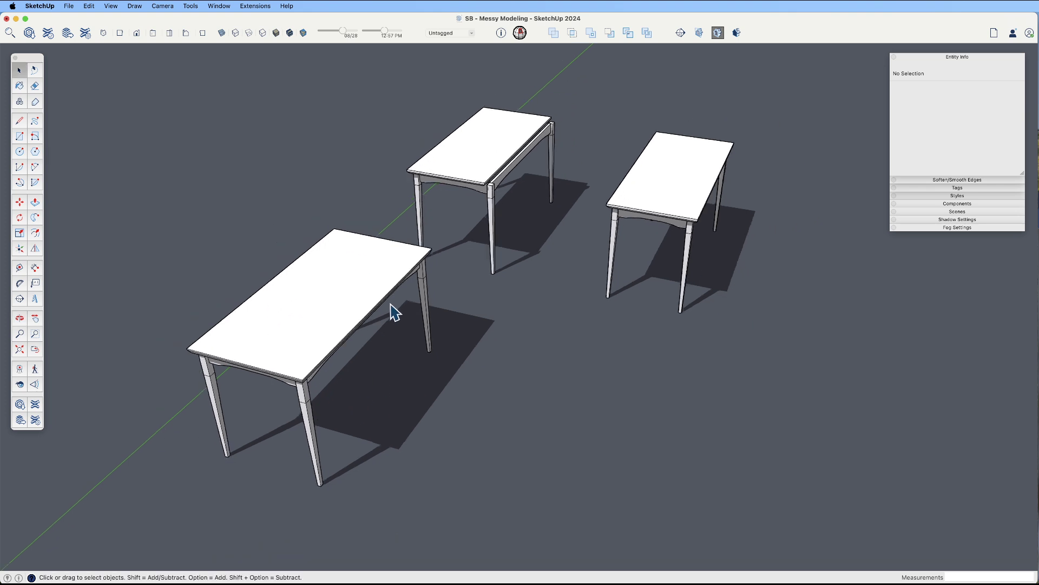
pyautogui.click(315, 379)
pyautogui.scroll(3, 312, 367)
pyautogui.moveTo(311, 361); pyautogui.dragTo(400, 307, button='middle')
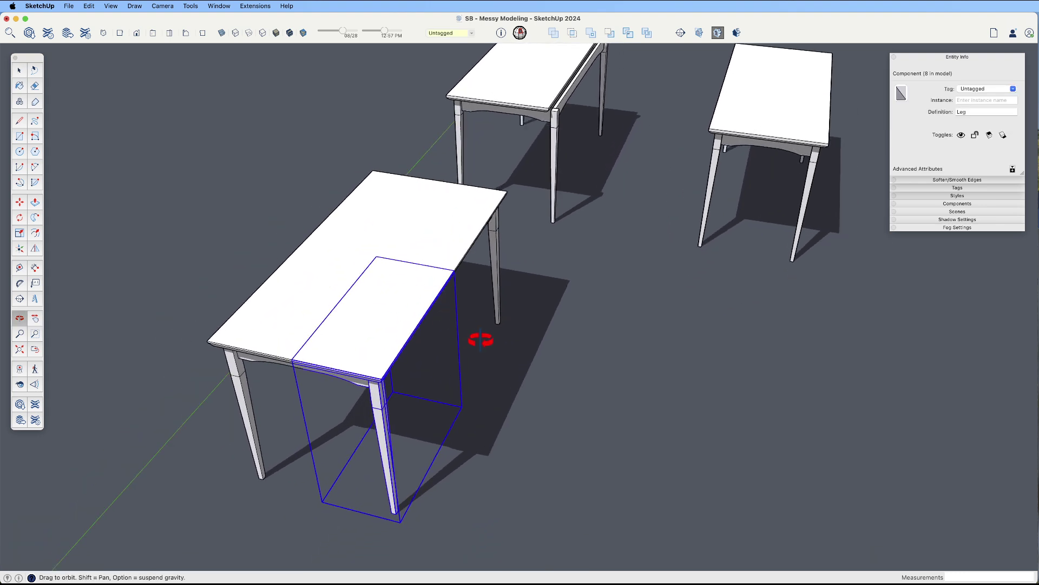
# Move the near front Leg component about 1' 6" away from the third table and select the component beside the gap
pyautogui.press('m')
pyautogui.click(514, 357)
pyautogui.click(560, 395)
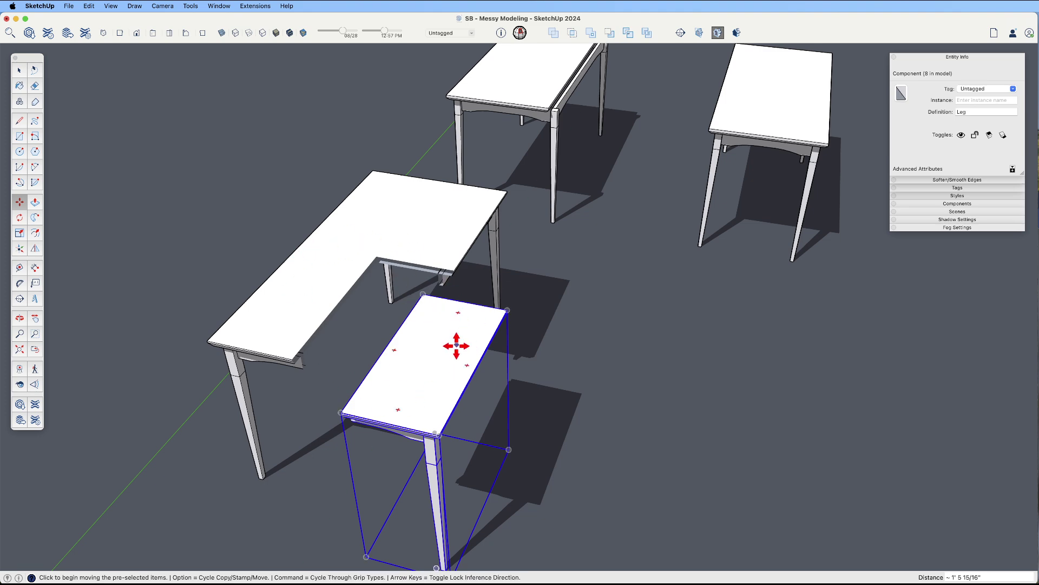
pyautogui.scroll(1, 442, 320)
pyautogui.scroll(-1, 441, 320)
pyautogui.press('space')
pyautogui.click(437, 238)
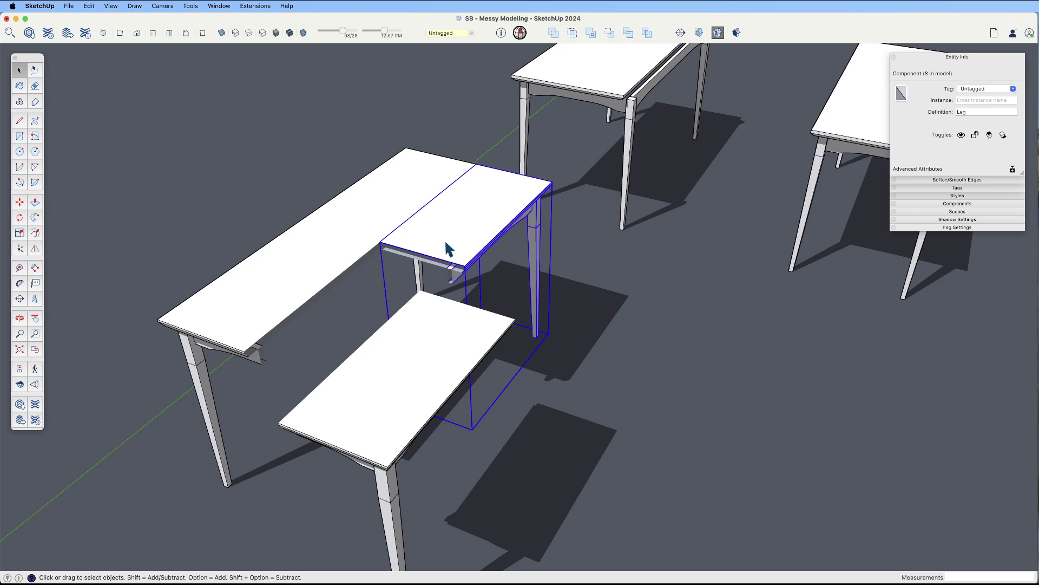
# Open the separated Leg component to inspect the parts nested inside it, and close it again
pyautogui.moveTo(469, 276); pyautogui.dragTo(433, 135, button='middle')
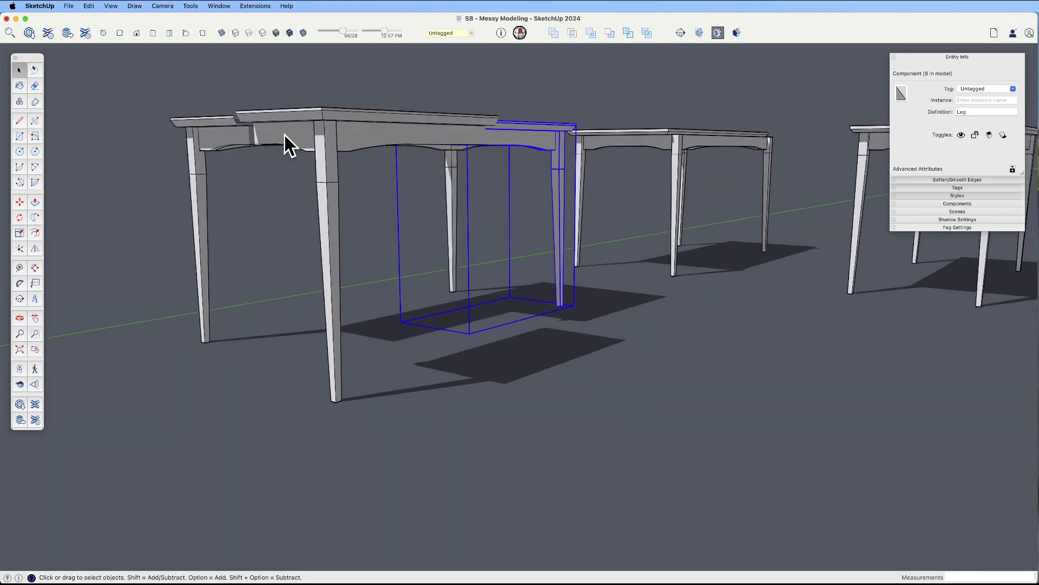
pyautogui.doubleClick(324, 181)
pyautogui.click(325, 181)
pyautogui.click(408, 81)
pyautogui.moveTo(408, 81); pyautogui.dragTo(426, 265, button='middle')
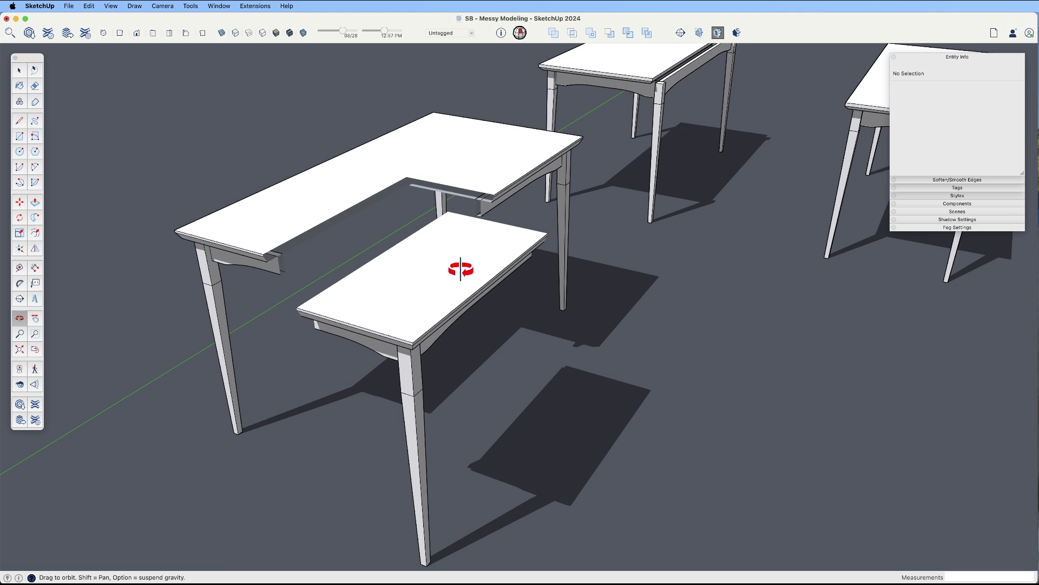
# Copy the separated quarter-table component to open floor beside the table and explode the copy
pyautogui.moveTo(434, 290)
pyautogui.mouseDown(button='middle')
pyautogui.moveTo(438, 301)
pyautogui.moveTo(413, 294)
pyautogui.moveTo(453, 297)
pyautogui.mouseUp(button='middle')
pyautogui.click(377, 324)
pyautogui.press('m')
pyautogui.click(469, 356)
pyautogui.press('alt')
pyautogui.click(681, 422)
pyautogui.moveTo(668, 423); pyautogui.dragTo(480, 348, button='middle')
pyautogui.press('x')
# Move the long stretcher and the short stretcher of the exploded copy out from under its top
pyautogui.scroll(5, 507, 323)
pyautogui.press('space')
pyautogui.click(463, 278)
pyautogui.press('m')
pyautogui.click(490, 303)
pyautogui.click(522, 324)
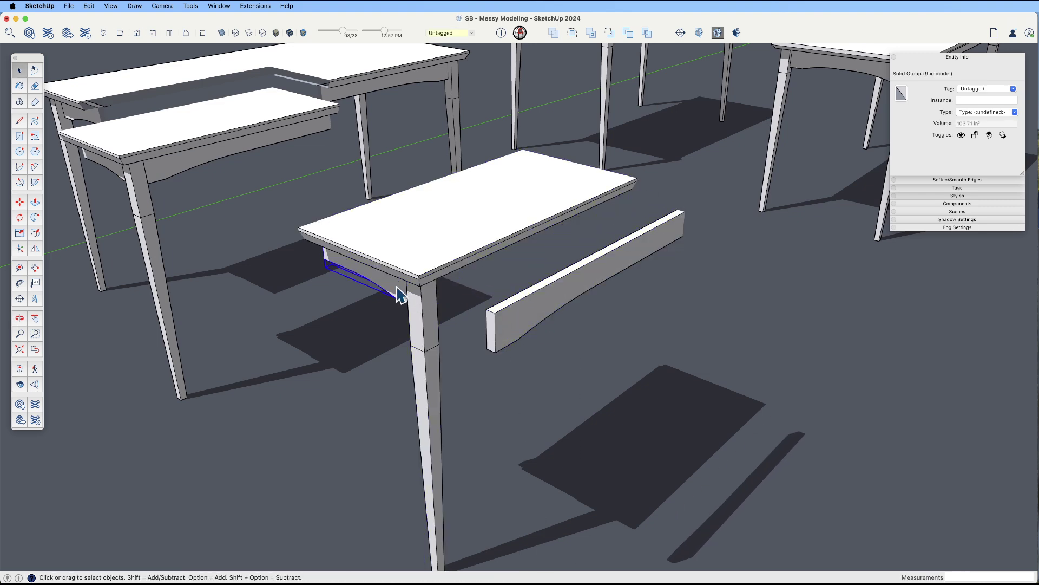
pyautogui.click(375, 318)
pyautogui.click(362, 323)
pyautogui.press('space')
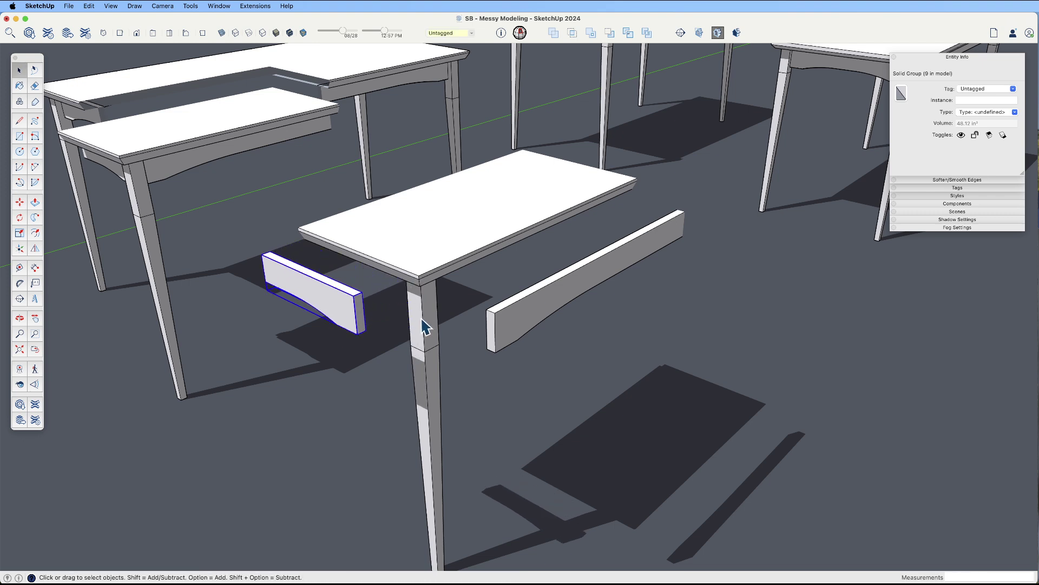
# Select the exploded copy's leg group, erase the loose parts, and select the original separated Leg component
pyautogui.click(434, 342)
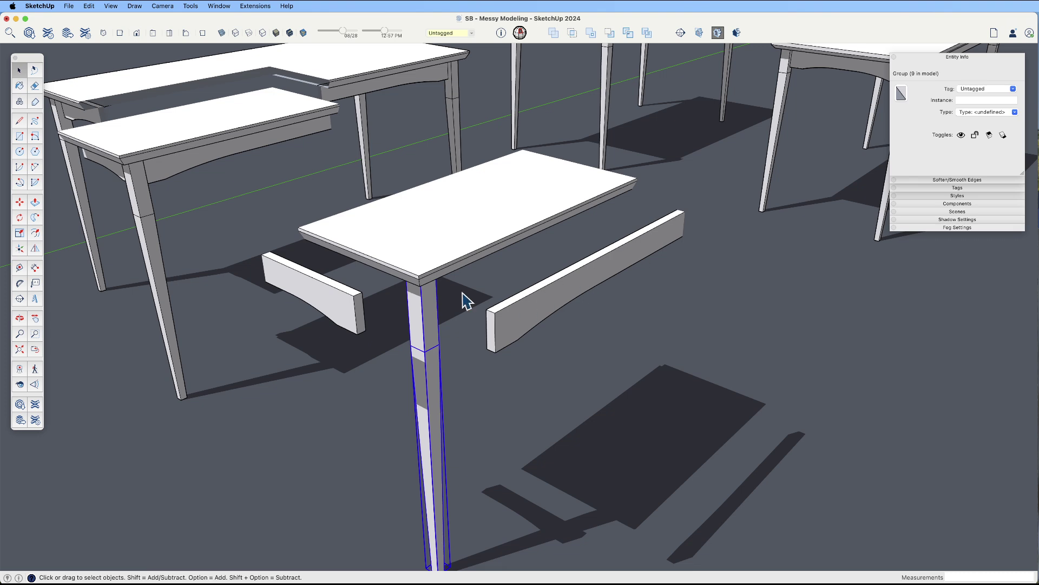
pyautogui.scroll(-5, 497, 333)
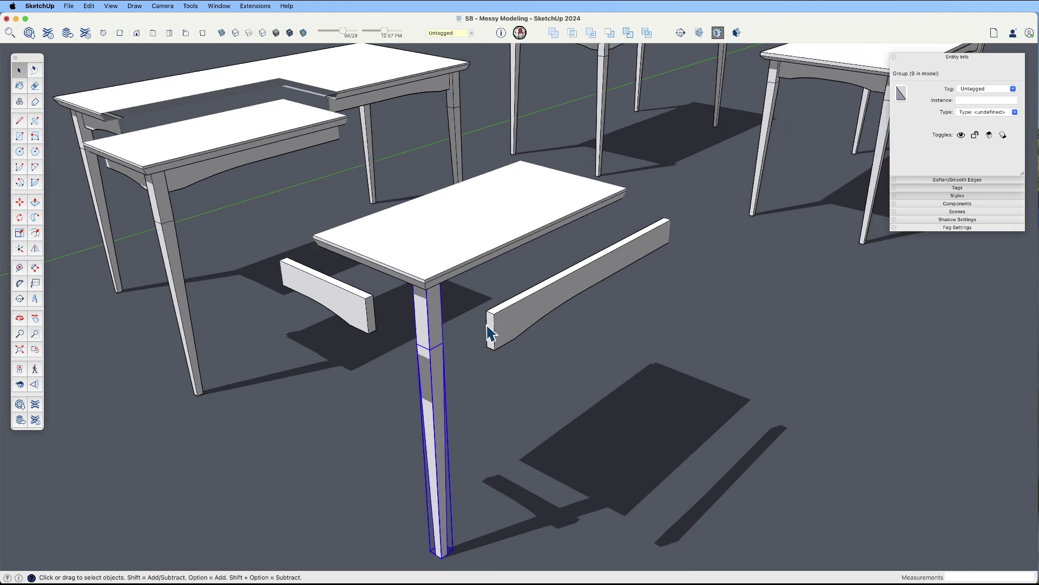
pyautogui.moveTo(459, 324); pyautogui.dragTo(576, 324, button='middle')
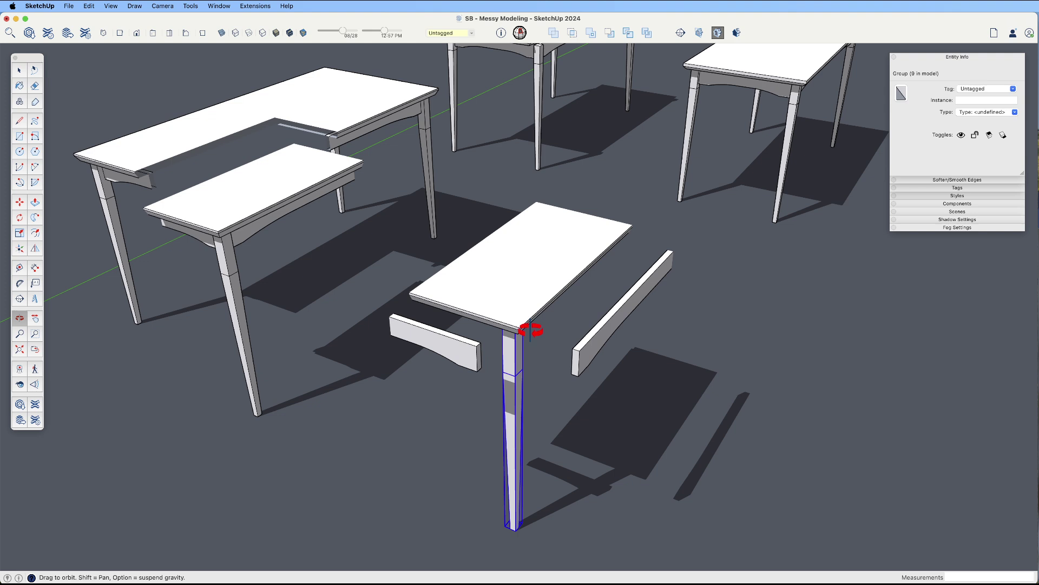
pyautogui.press('e')
pyautogui.moveTo(599, 343)
pyautogui.mouseDown()
pyautogui.moveTo(541, 311)
pyautogui.moveTo(473, 343)
pyautogui.moveTo(566, 365)
pyautogui.mouseUp()
pyautogui.press('space')
pyautogui.click(274, 205)
pyautogui.keyDown('shift'); pyautogui.moveTo(273, 205); pyautogui.dragTo(464, 271, button='middle'); pyautogui.keyUp('shift')
# Undo the erasing, exploding, copying and moving back to the complete third table
pyautogui.press('super+z')
pyautogui.press('super+z')
pyautogui.press('super+z')
pyautogui.press('super+z')
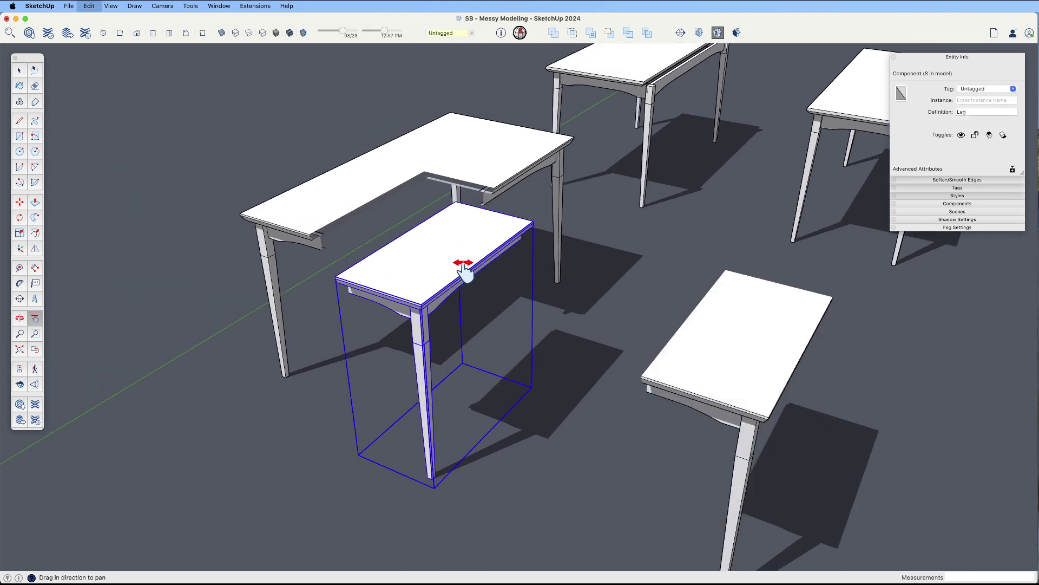
pyautogui.press('super+z')
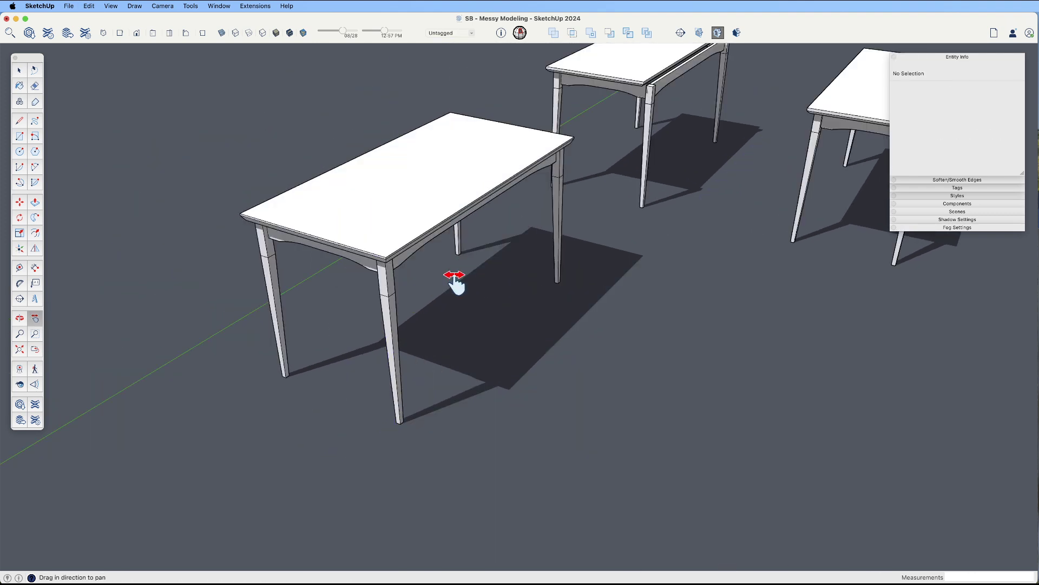
# Open the near front Leg component of the third table and select the tabletop group nested inside it
pyautogui.press('space')
pyautogui.click(382, 250)
pyautogui.scroll(4, 381, 250)
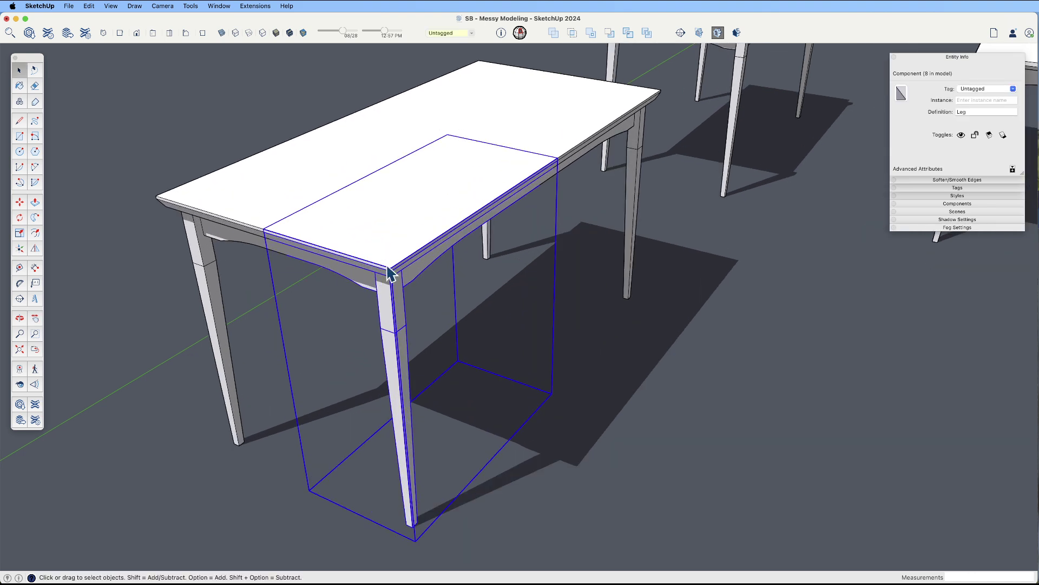
pyautogui.moveTo(389, 246)
pyautogui.mouseDown(button='middle')
pyautogui.moveTo(429, 232)
pyautogui.moveTo(394, 250)
pyautogui.moveTo(399, 262)
pyautogui.mouseUp(button='middle')
pyautogui.doubleClick(392, 242)
pyautogui.click(396, 240)
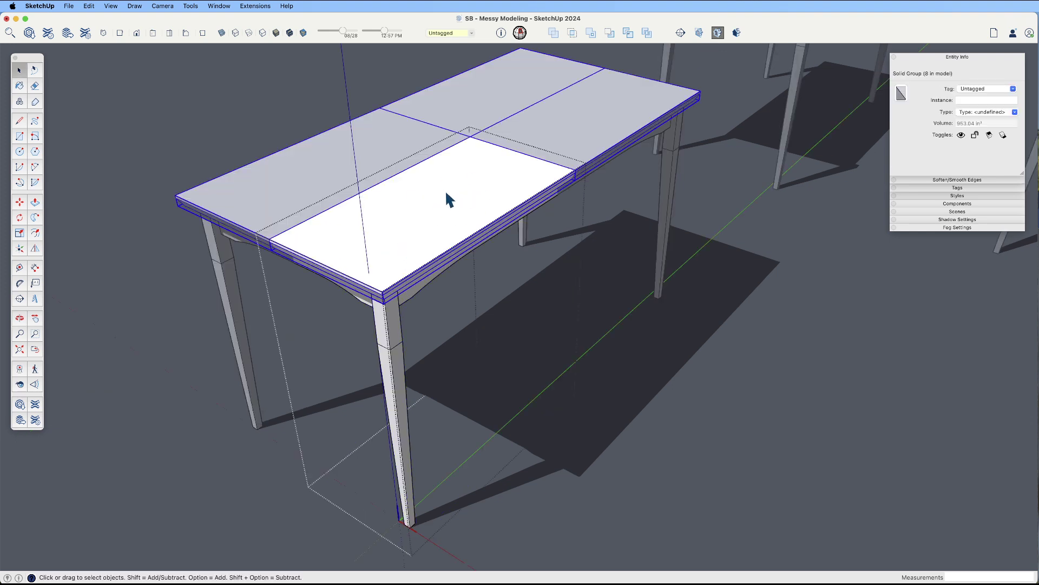
pyautogui.press('m')
pyautogui.click(433, 214)
pyautogui.press('space')
# Copy the leg group from inside the component and paste it on open floor in front of the table
pyautogui.click(390, 352)
pyautogui.click(432, 383)
pyautogui.press('space')
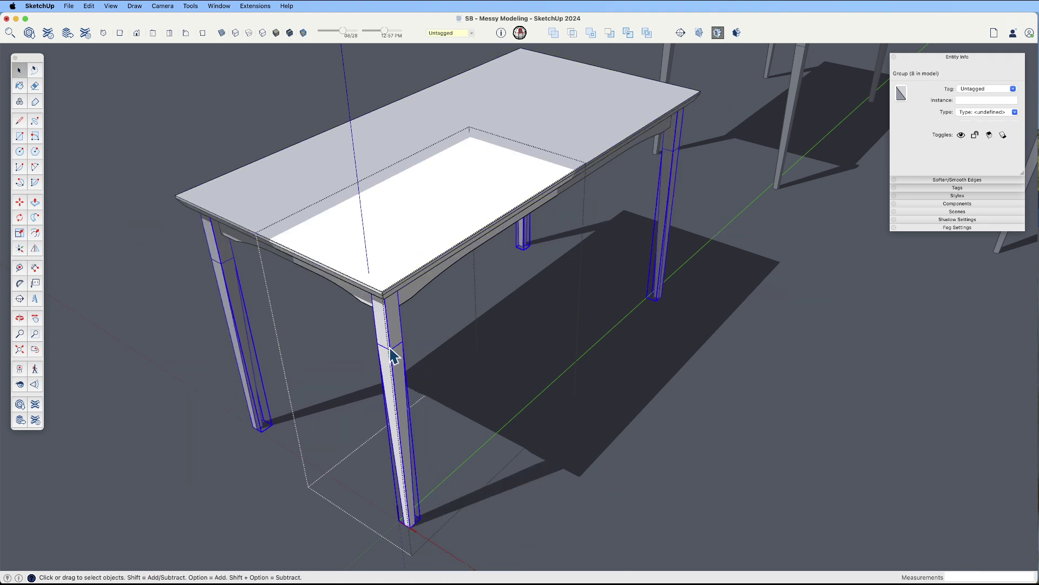
pyautogui.scroll(-3, 406, 297)
pyautogui.click(488, 484)
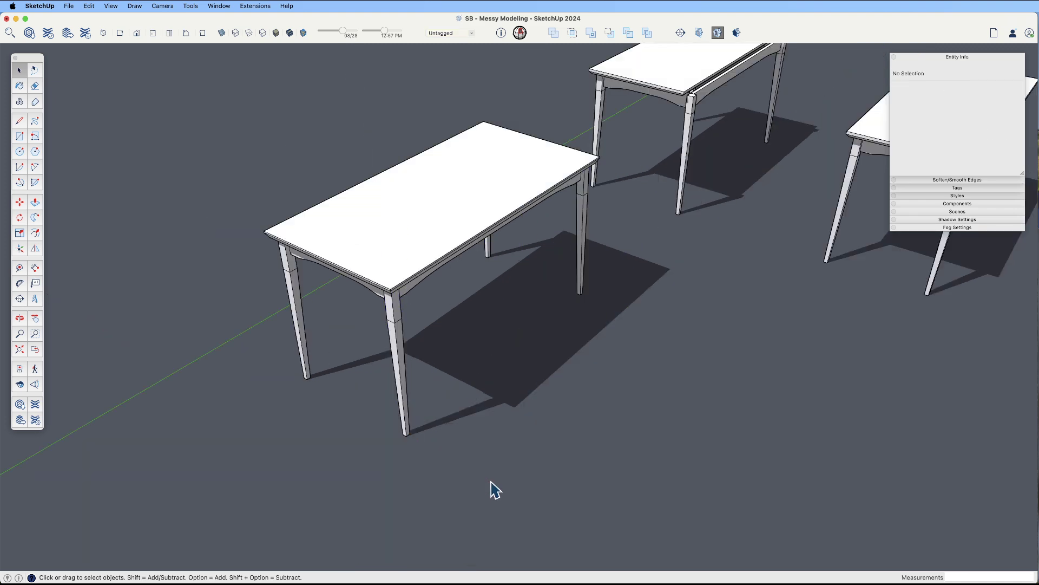
pyautogui.press('super+v')
pyautogui.click(487, 485)
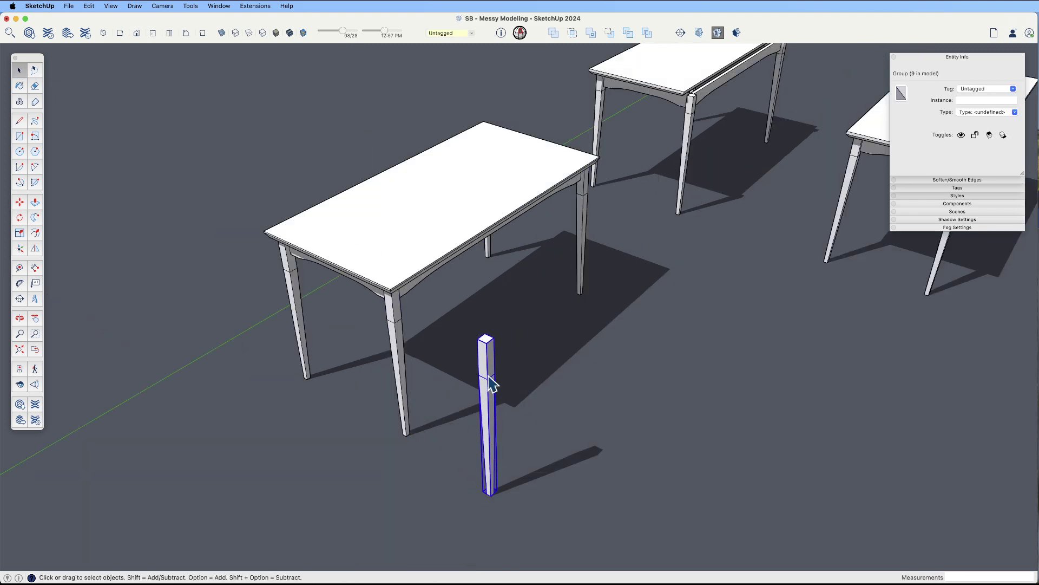
# Shorten the pasted leg by moving its upper geometry straight down
pyautogui.press('p')
pyautogui.click(486, 341)
pyautogui.click(488, 361)
pyautogui.press('space')
pyautogui.moveTo(459, 343); pyautogui.dragTo(510, 385)
pyautogui.press('m')
pyautogui.click(506, 394)
pyautogui.click(502, 453)
pyautogui.press('space')
pyautogui.click(551, 483)
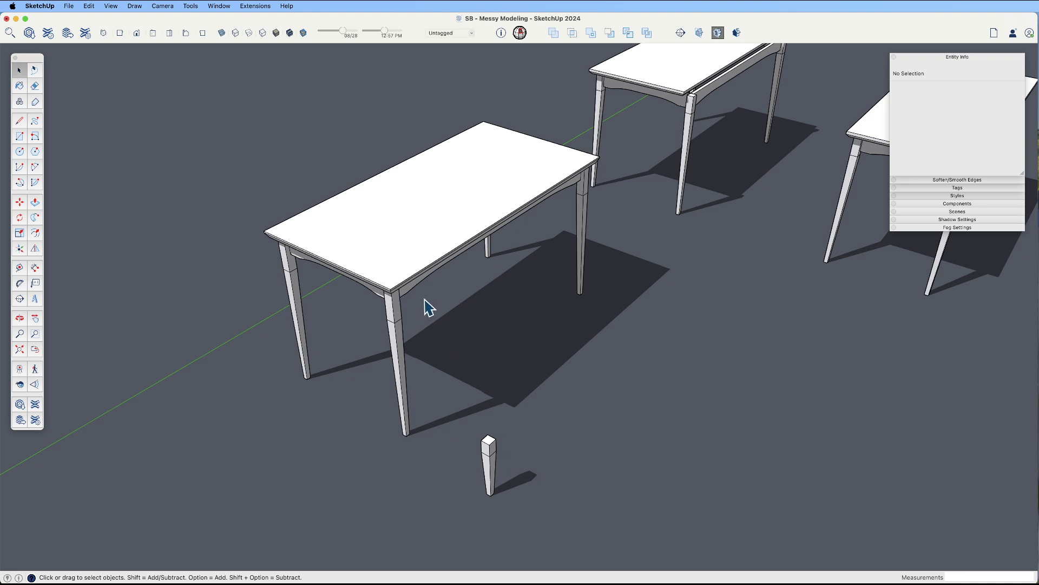
# Erase the shortened loose leg in front of the table
pyautogui.press('e')
pyautogui.click(485, 454)
pyautogui.scroll(-3, 495, 431)
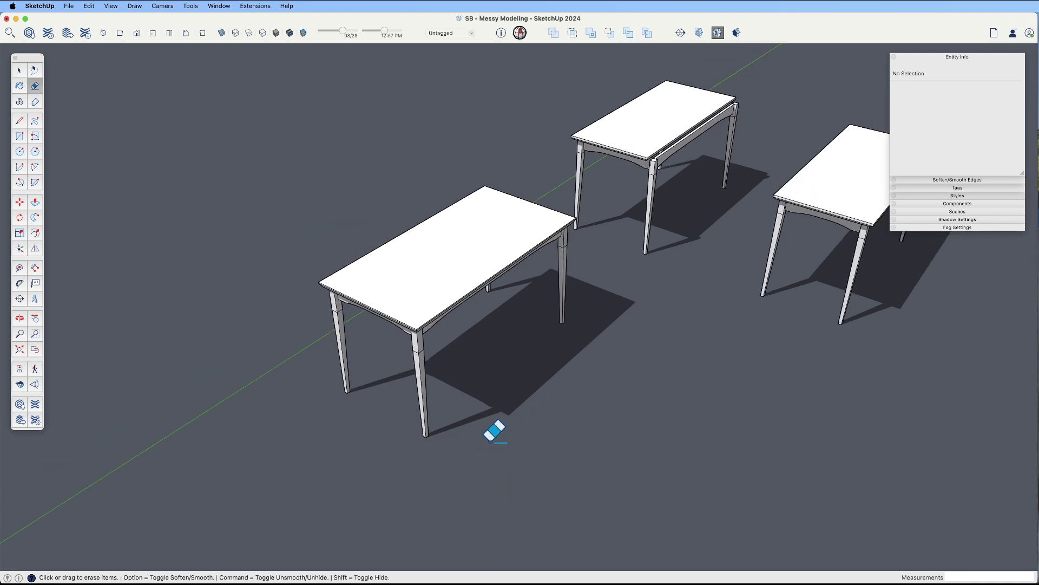
pyautogui.moveTo(495, 432); pyautogui.dragTo(513, 410, button='middle')
# Select the whole third table and copy it to the open floor beside the original
pyautogui.press('space')
pyautogui.moveTo(363, 219); pyautogui.dragTo(584, 460)
pyautogui.press('m')
pyautogui.press('alt')
pyautogui.click(571, 347)
pyautogui.click(802, 344)
pyautogui.moveTo(802, 344); pyautogui.dragTo(522, 184, button='middle')
pyautogui.keyDown('shift'); pyautogui.moveTo(689, 287); pyautogui.dragTo(606, 409, button='middle'); pyautogui.keyUp('shift')
pyautogui.moveTo(565, 342); pyautogui.dragTo(501, 309, button='middle')
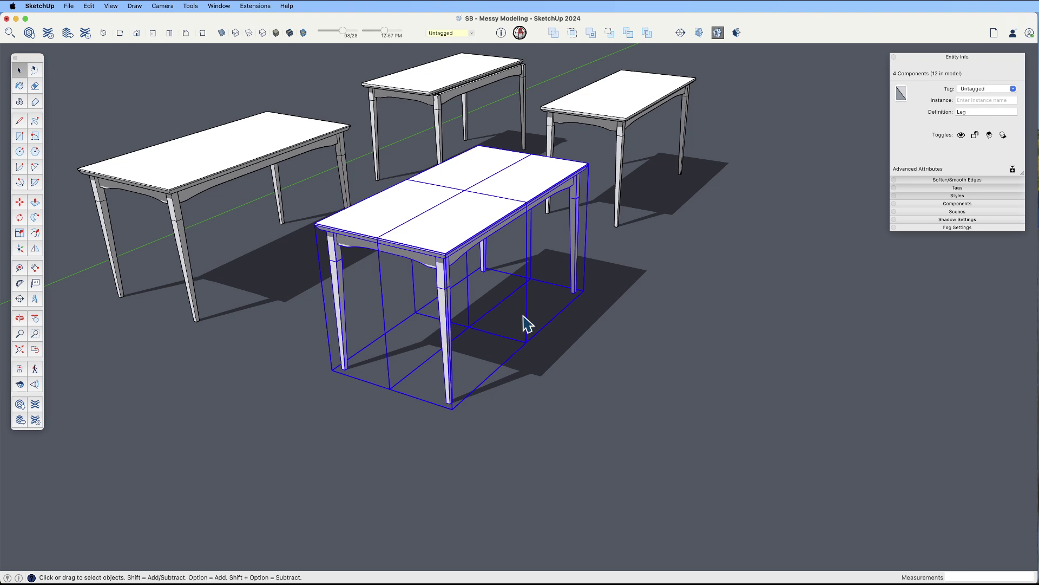
# Reselect the four Leg components of the copied table and make them unique
pyautogui.moveTo(550, 348); pyautogui.dragTo(580, 367, button='middle')
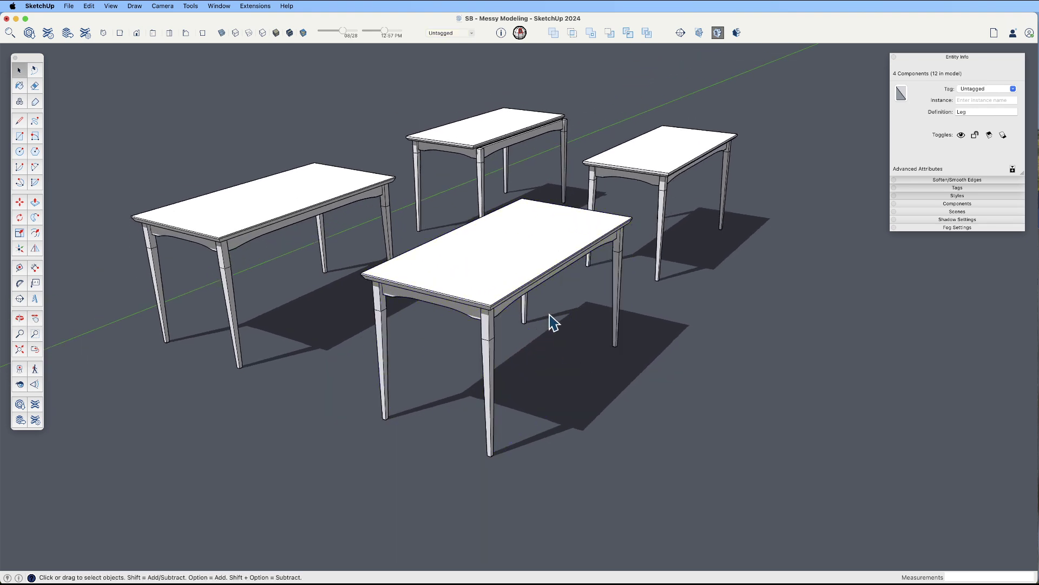
pyautogui.click(579, 366)
pyautogui.click(499, 229)
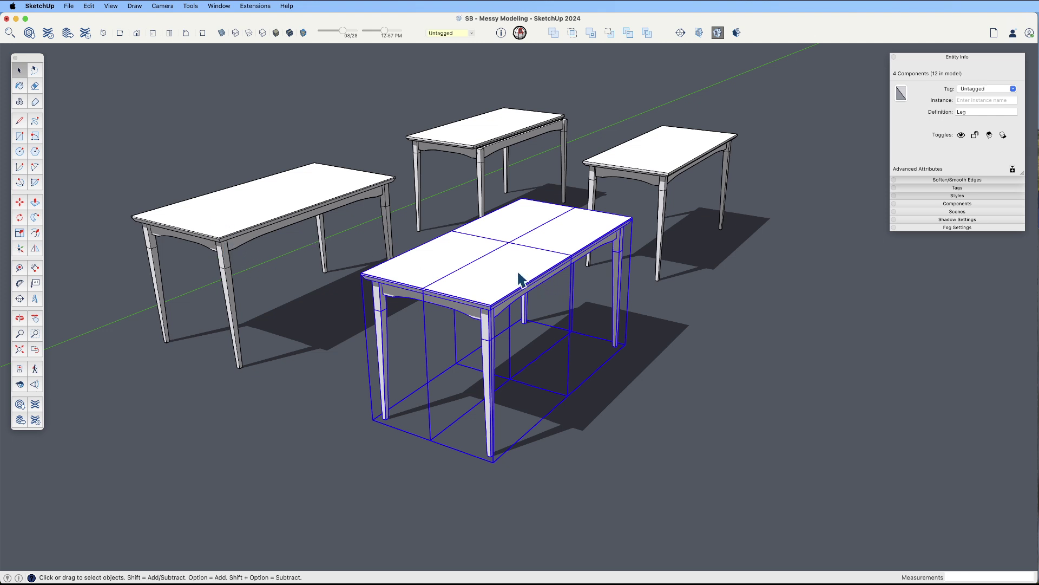
pyautogui.scroll(3, 496, 255)
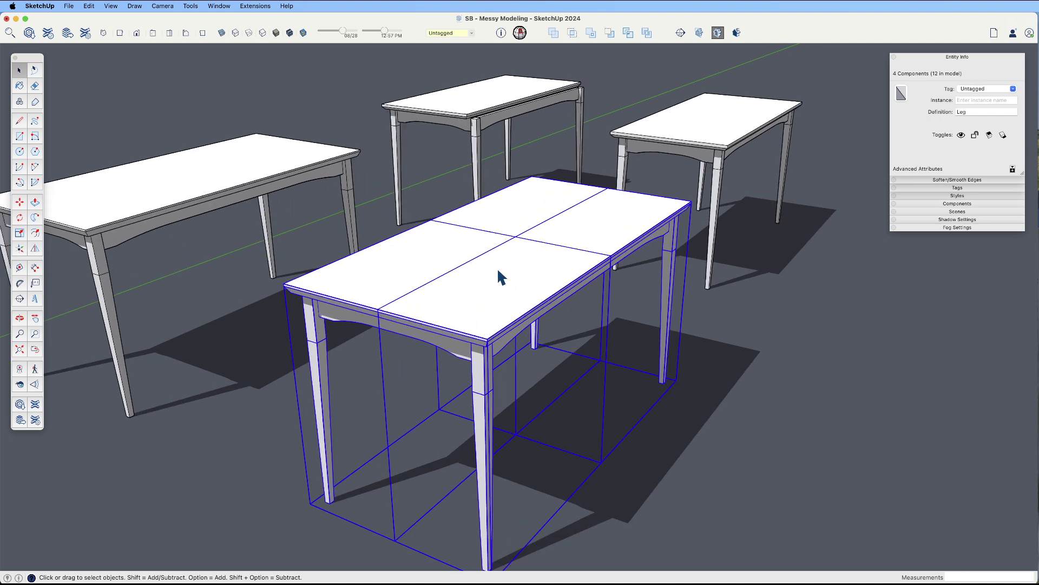
pyautogui.scroll(-4, 512, 276)
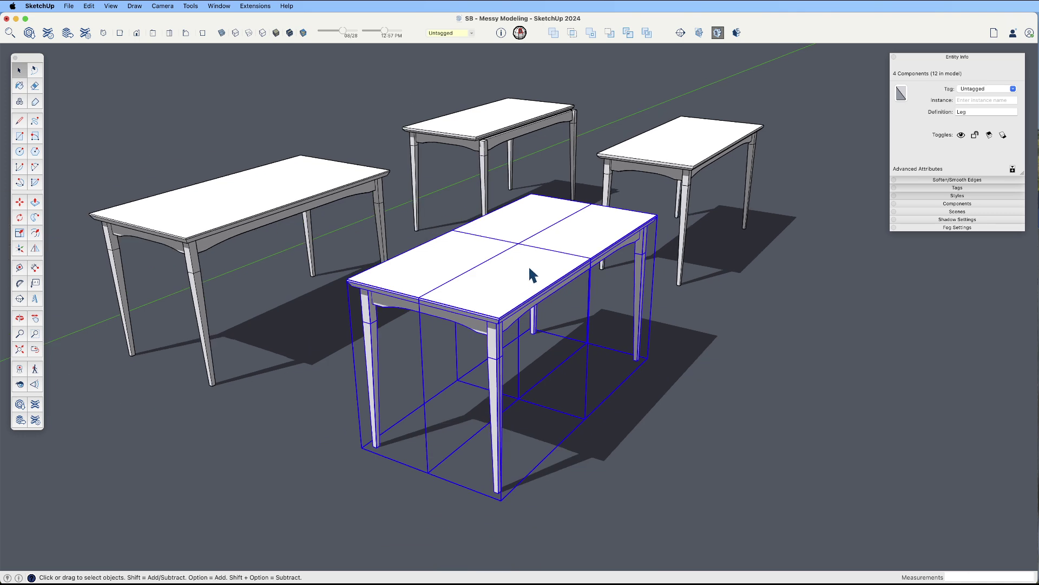
pyautogui.moveTo(531, 274); pyautogui.dragTo(654, 395, button='middle')
pyautogui.moveTo(714, 423); pyautogui.dragTo(515, 302)
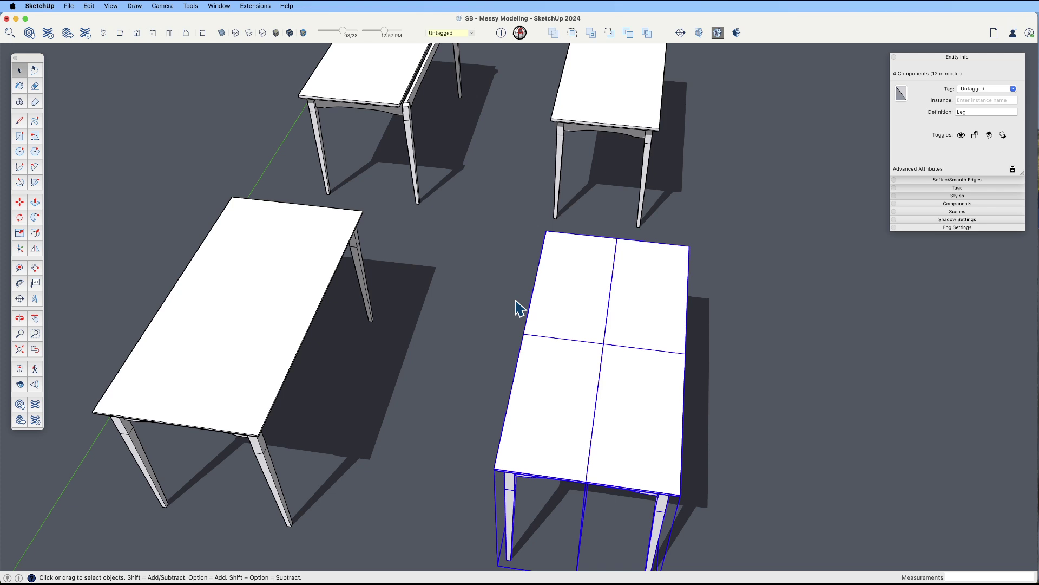
pyautogui.rightClick(584, 300)
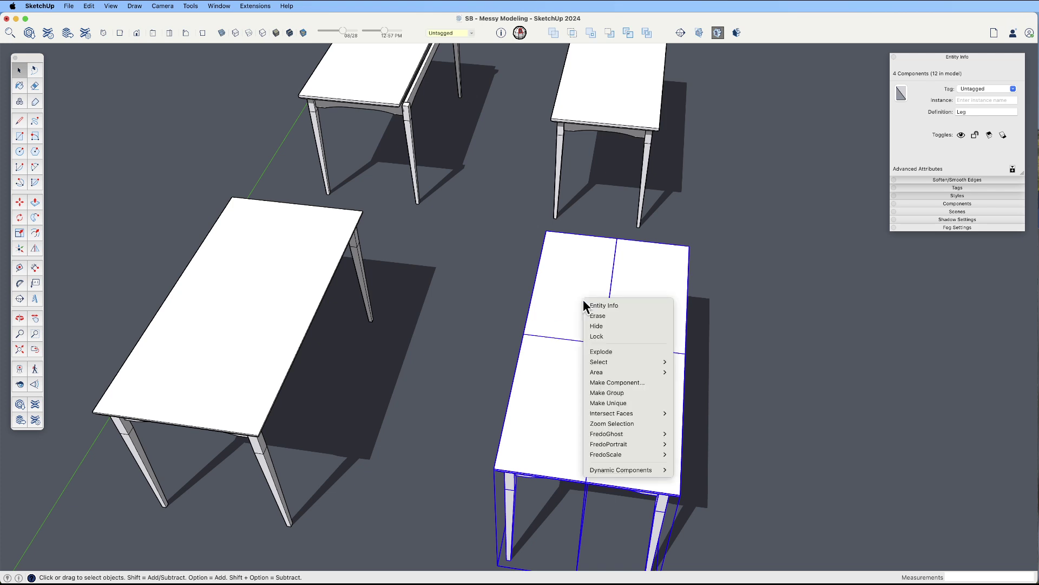
pyautogui.click(638, 401)
# Open the copied table's near leg for editing and move its taper edge loop down about 2' 2 3/4"
pyautogui.moveTo(587, 379); pyautogui.dragTo(454, 260, button='middle')
pyautogui.doubleClick(470, 280)
pyautogui.scroll(3, 469, 295)
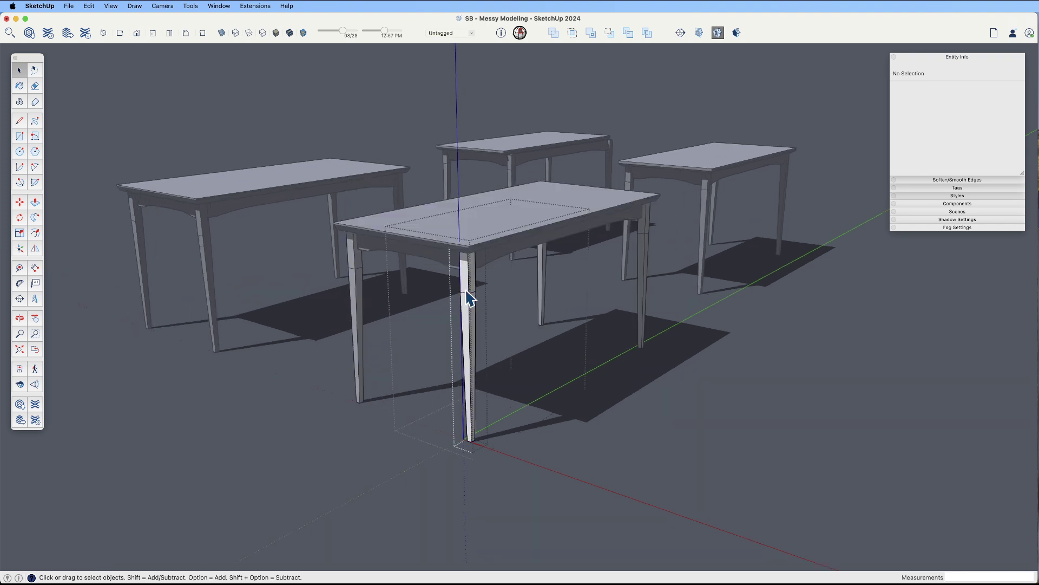
pyautogui.moveTo(523, 329); pyautogui.dragTo(523, 329)
pyautogui.scroll(2, 481, 322)
pyautogui.press('m')
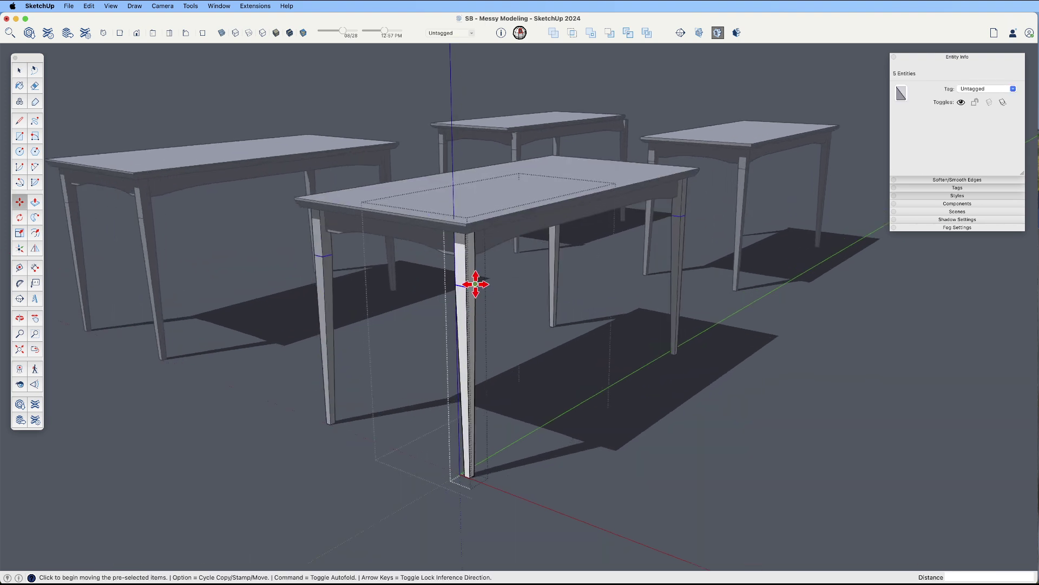
pyautogui.click(475, 284)
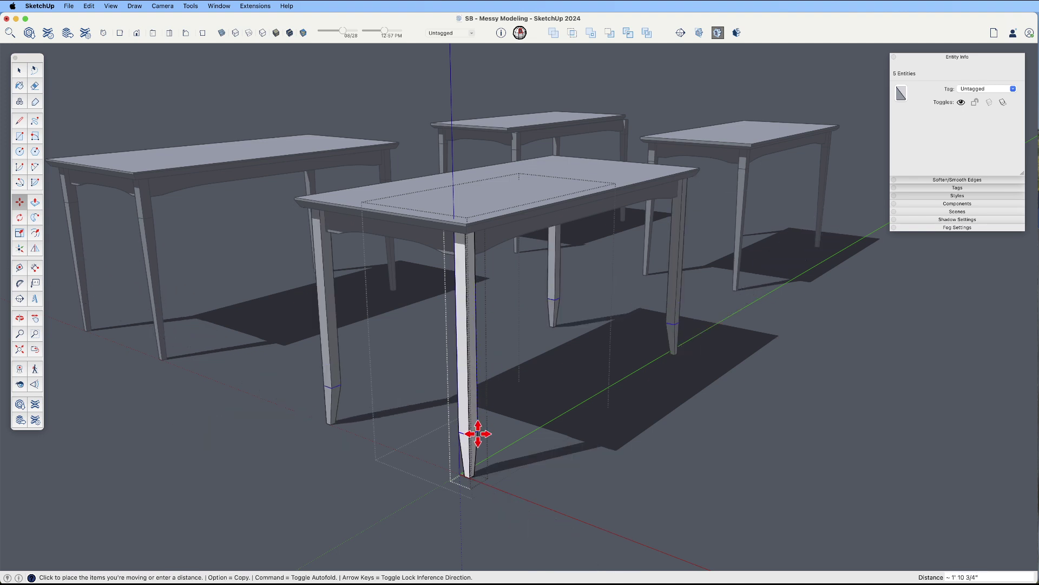
pyautogui.click(476, 455)
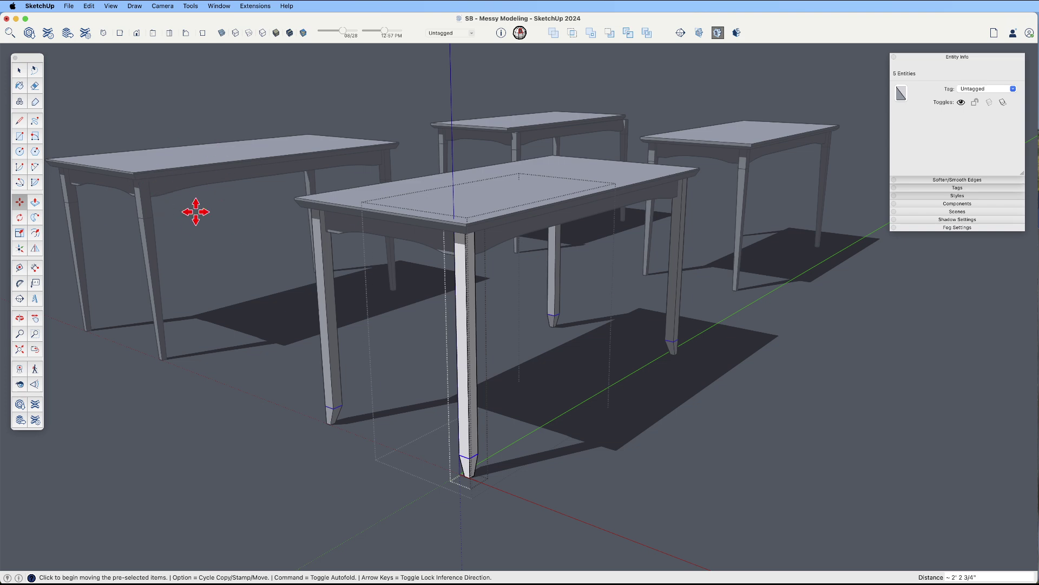
# Draw a diagonal edge across the leg's top corner and push the corner face down about 1' 11 1/8"
pyautogui.moveTo(478, 253); pyautogui.dragTo(466, 371, button='middle')
pyautogui.scroll(6, 466, 371)
pyautogui.press('l')
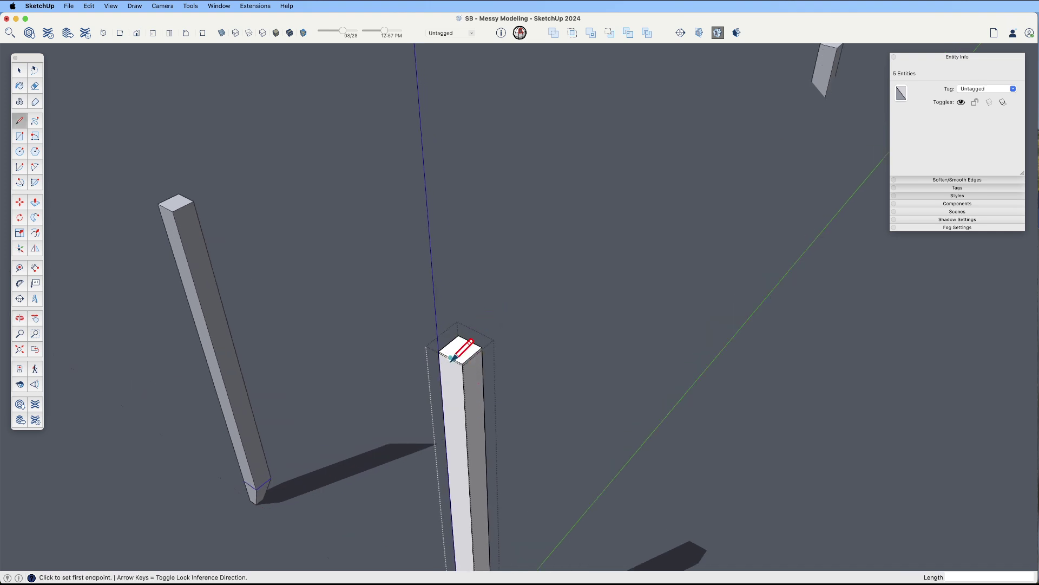
pyautogui.click(451, 356)
pyautogui.click(488, 352)
pyautogui.press('p')
pyautogui.click(475, 364)
pyautogui.click(488, 503)
pyautogui.scroll(-5, 488, 503)
pyautogui.click(492, 301)
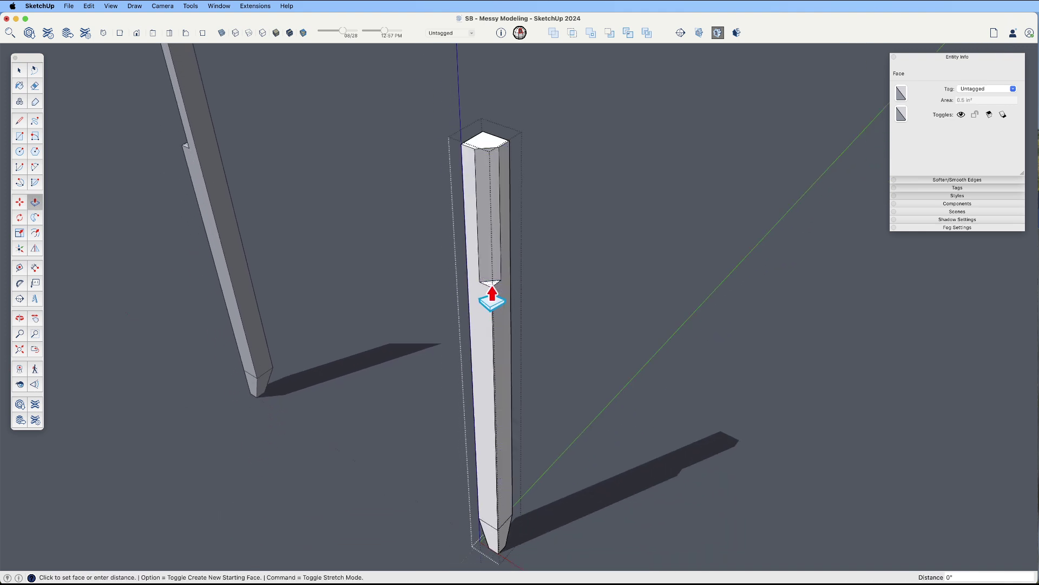
pyautogui.click(501, 528)
# Reopen the leg and move the notch's outer corner point down about 2 1/16" to the taper edge
pyautogui.scroll(5, 495, 531)
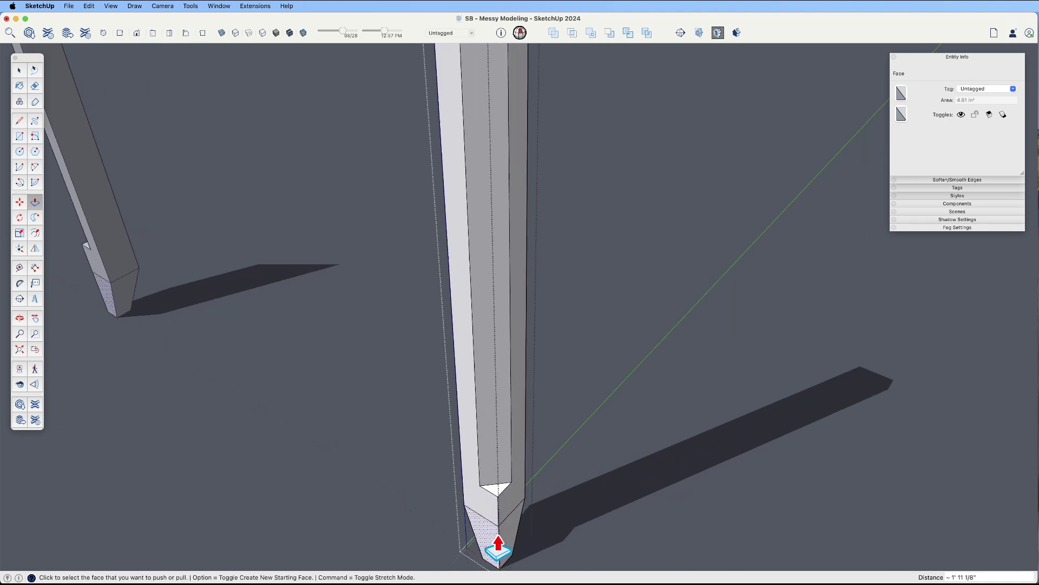
pyautogui.press('m')
pyautogui.press('space')
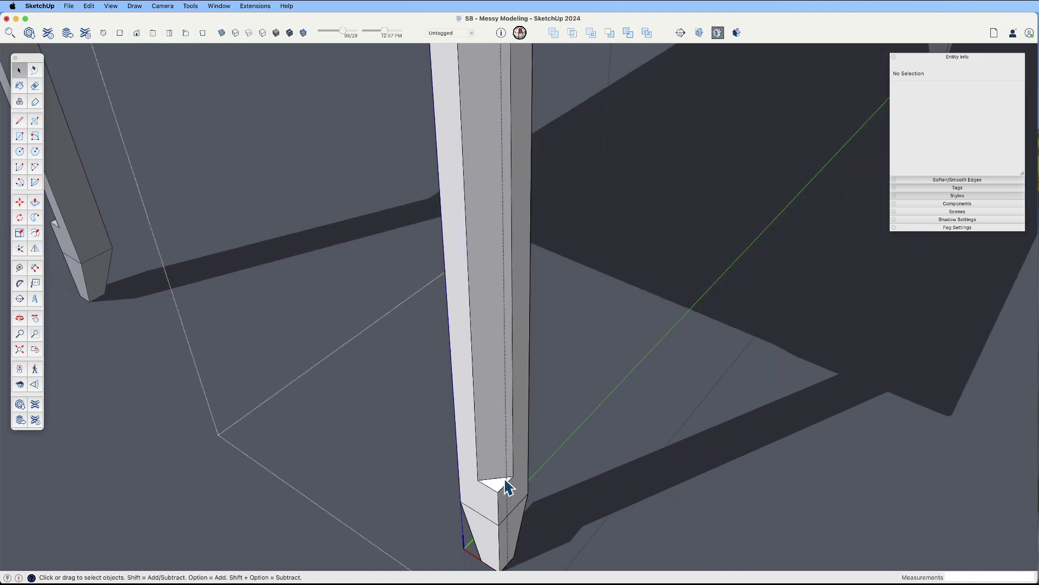
pyautogui.scroll(-6, 506, 485)
pyautogui.moveTo(506, 486); pyautogui.dragTo(500, 382, button='middle')
pyautogui.doubleClick(496, 411)
pyautogui.scroll(5, 498, 434)
pyautogui.press('m')
pyautogui.scroll(2, 495, 456)
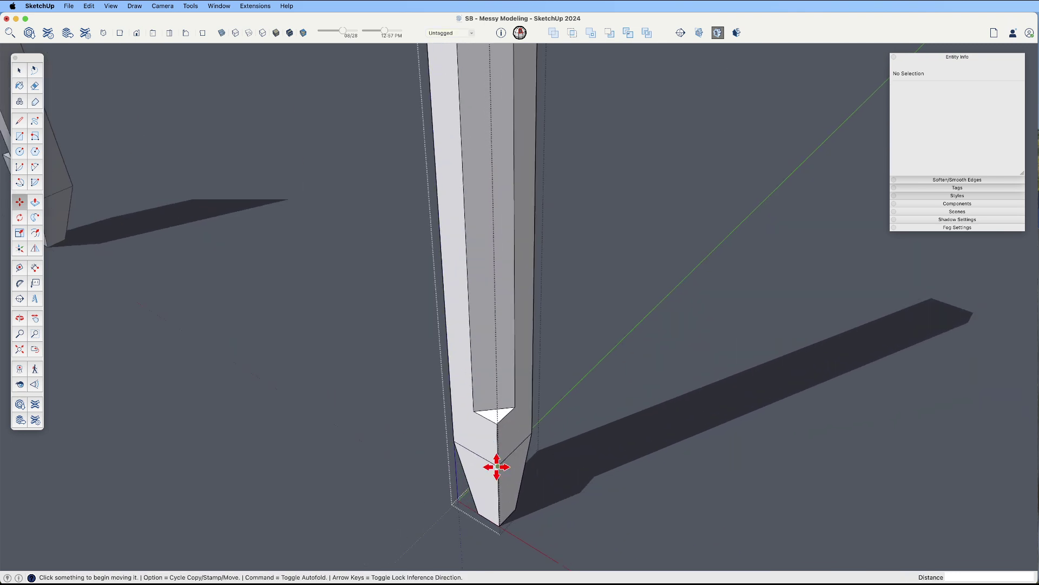
pyautogui.click(496, 422)
pyautogui.click(498, 468)
pyautogui.scroll(-8, 498, 469)
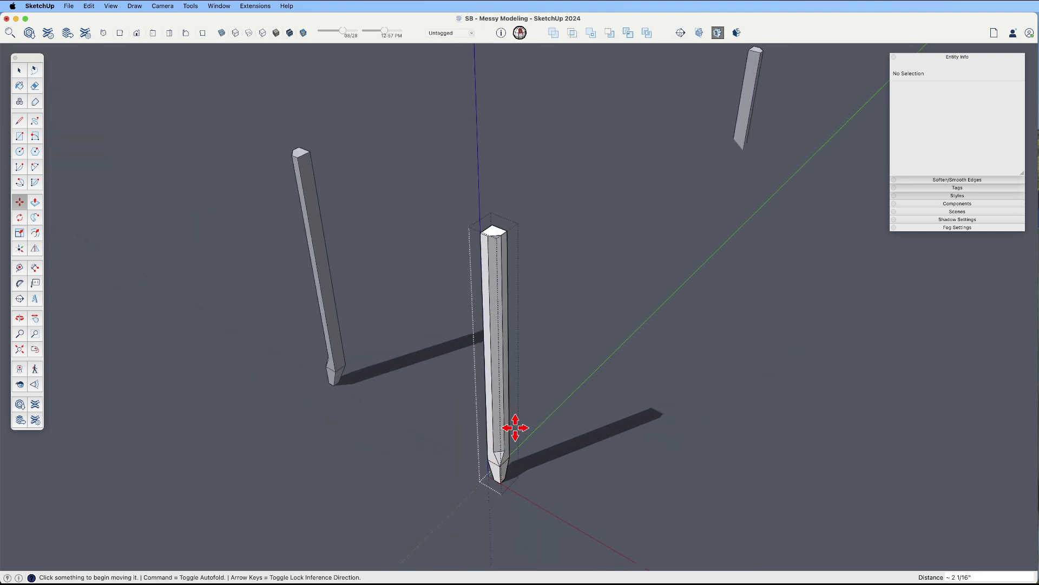
# Open the apron group inside the copied table's near corner component and select all of its connected geometry
pyautogui.hotkey('shift', 'h')
pyautogui.scroll(-3, 515, 428)
pyautogui.keyDown('shift'); pyautogui.moveTo(515, 428); pyautogui.dragTo(574, 164, button='middle'); pyautogui.keyUp('shift')
pyautogui.press('space')
pyautogui.click(512, 268)
pyautogui.doubleClick(500, 294)
pyautogui.tripleClick(504, 301)
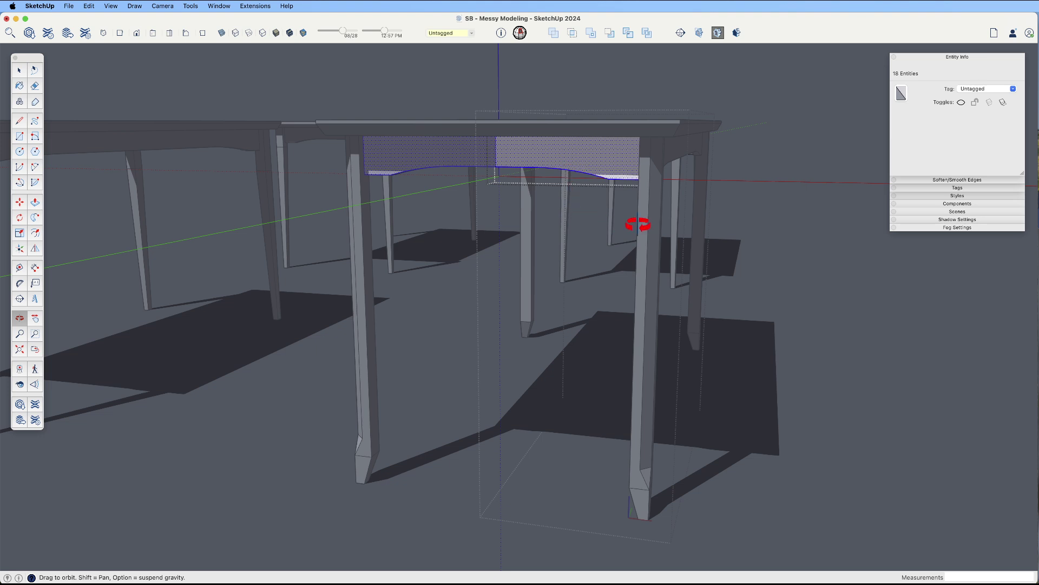
pyautogui.moveTo(643, 234); pyautogui.dragTo(543, 315, button='middle')
pyautogui.click(531, 339)
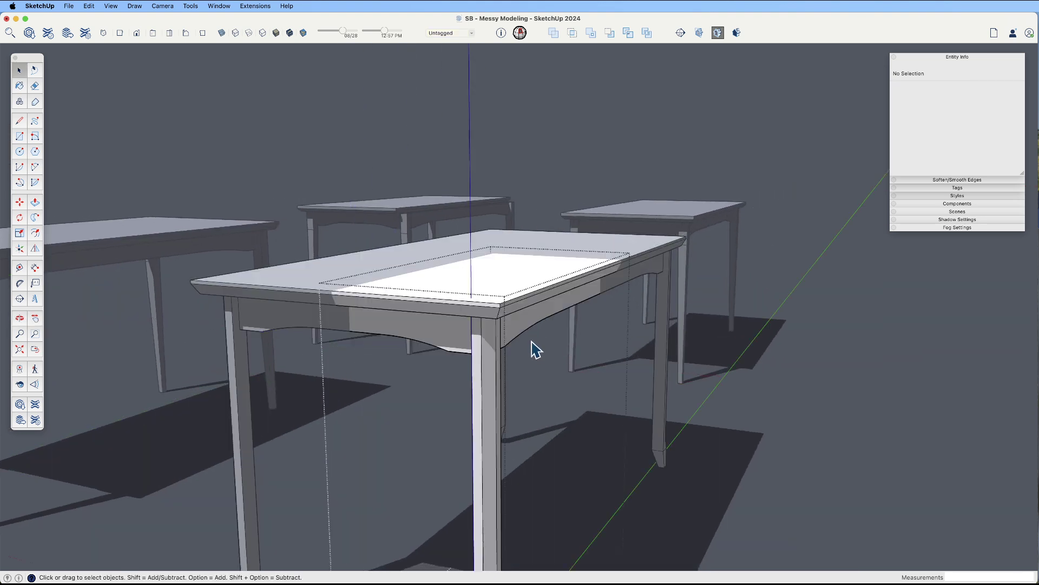
# Select both apron groups in the copied table's corner component and move them down 2"
pyautogui.click(515, 340)
pyautogui.keyDown('shift'); pyautogui.click(463, 347); pyautogui.keyUp('shift')
pyautogui.press('m')
pyautogui.scroll(2, 457, 344)
pyautogui.click(457, 344)
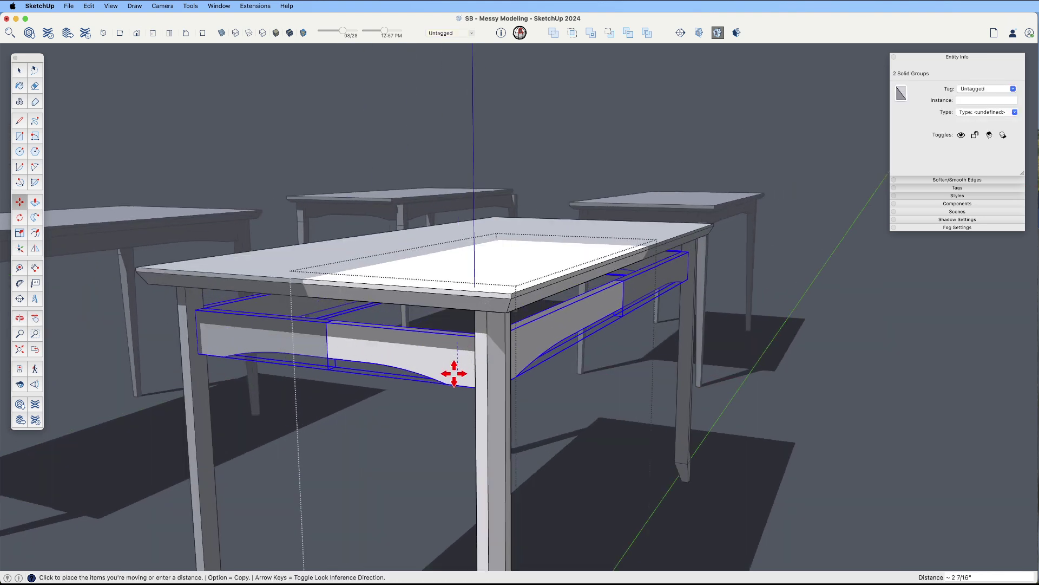
pyautogui.press('Return')
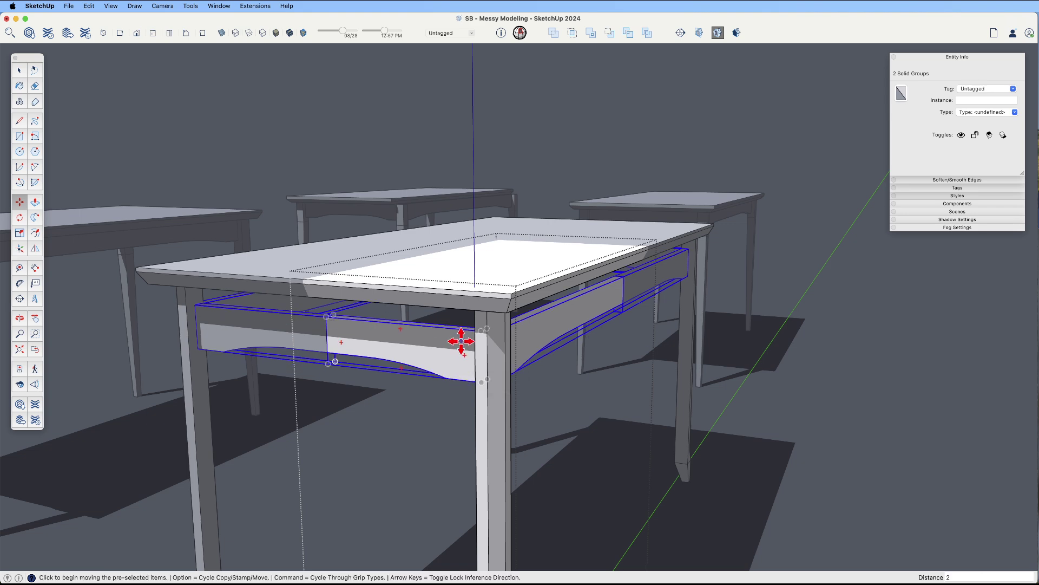
# Open the short end apron and Push/Pull its top face up 2" toward the tabletop
pyautogui.scroll(4, 462, 341)
pyautogui.press('space')
pyautogui.doubleClick(462, 344)
pyautogui.press('p')
pyautogui.click(460, 329)
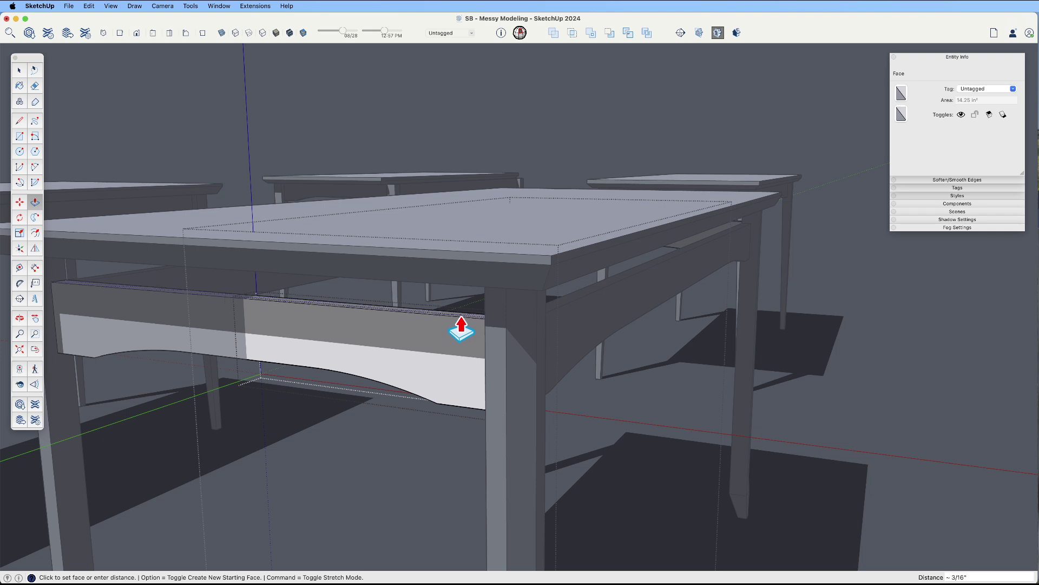
pyautogui.write('2')
pyautogui.press('Return')
# Open the long side apron and Push/Pull its top face up to the tabletop by the same distance
pyautogui.press('space')
pyautogui.doubleClick(585, 316)
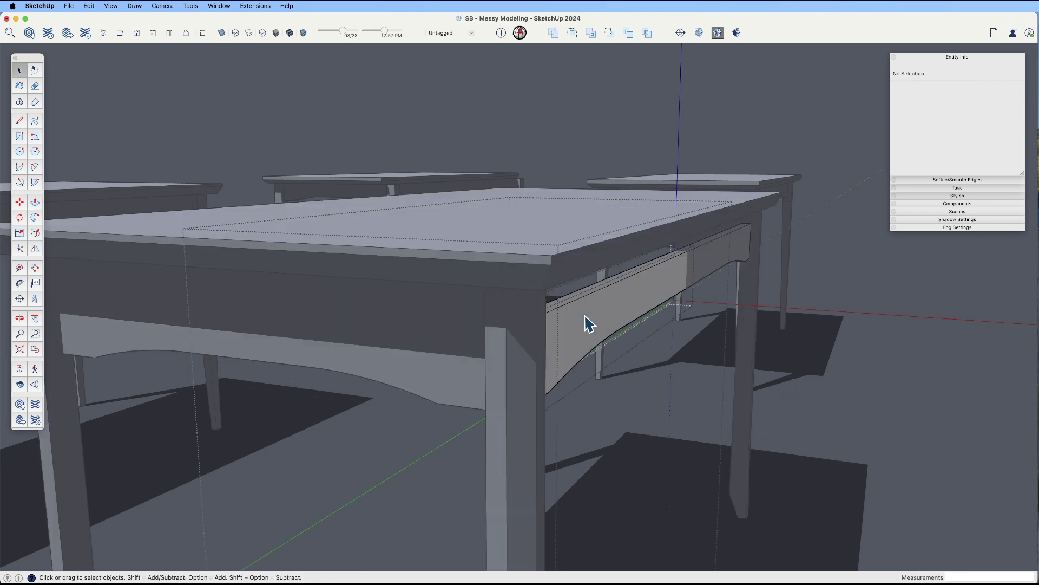
pyautogui.press('p')
pyautogui.press('space')
pyautogui.click(852, 373)
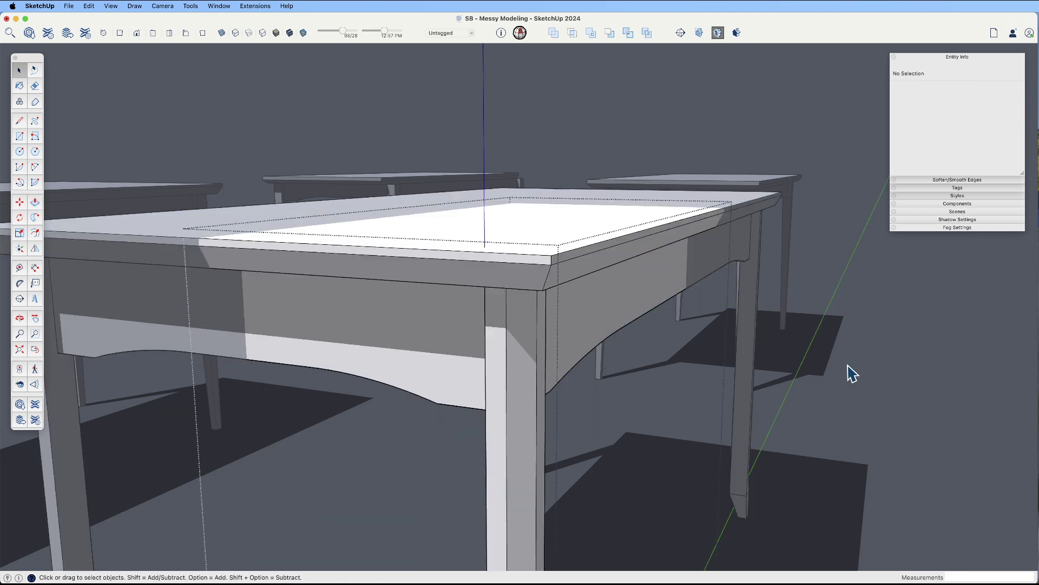
# Select the edited table's four corner components and place a copy of them on the open floor beside it
pyautogui.scroll(-5, 655, 371)
pyautogui.moveTo(654, 371); pyautogui.dragTo(561, 424, button='middle')
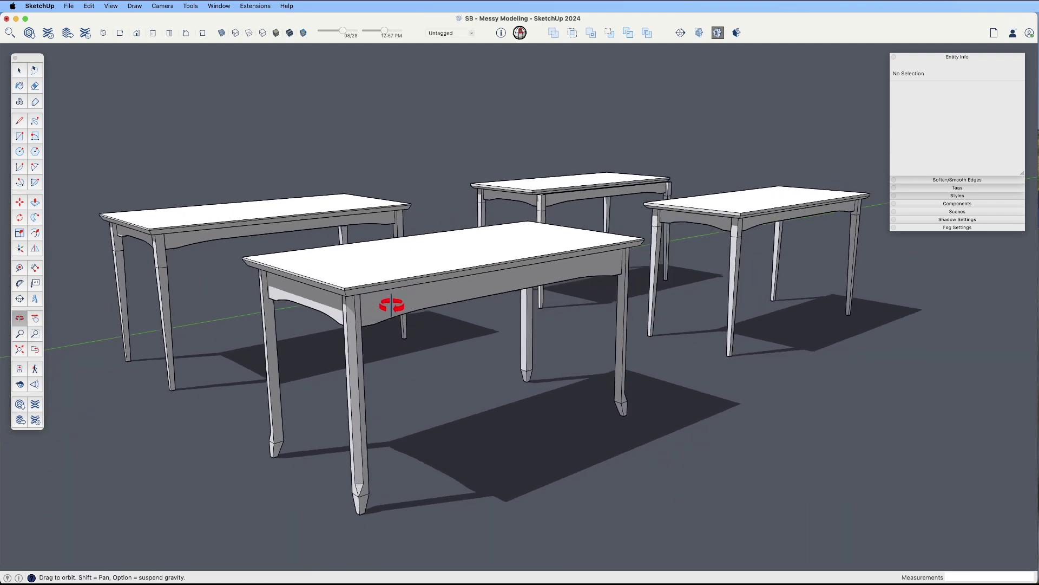
pyautogui.click(494, 345)
pyautogui.press('m')
pyautogui.click(573, 375)
pyautogui.press('alt')
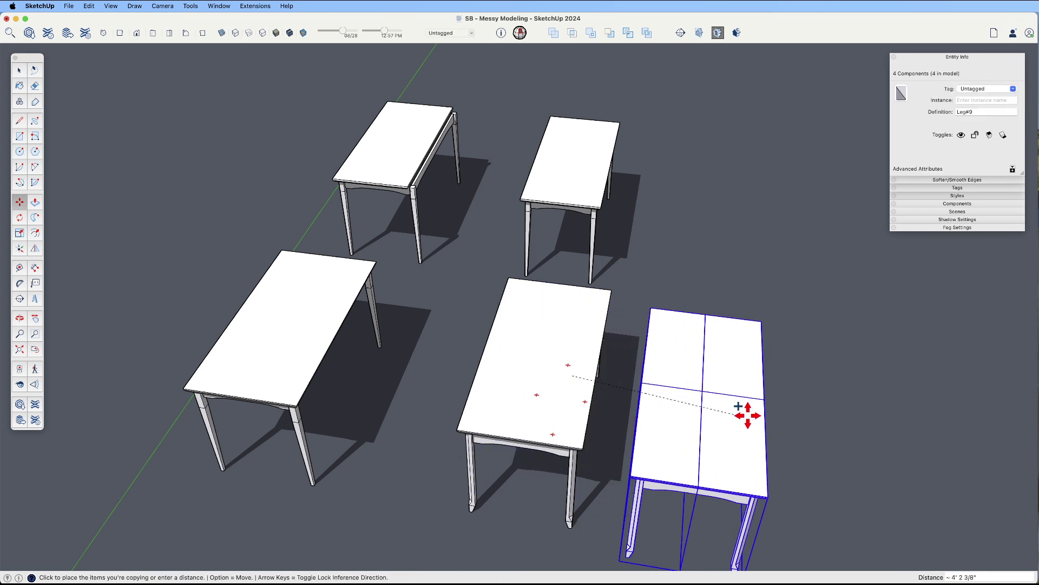
pyautogui.click(796, 401)
# Make the four components of the newly copied table unique
pyautogui.press('space')
pyautogui.rightClick(792, 384)
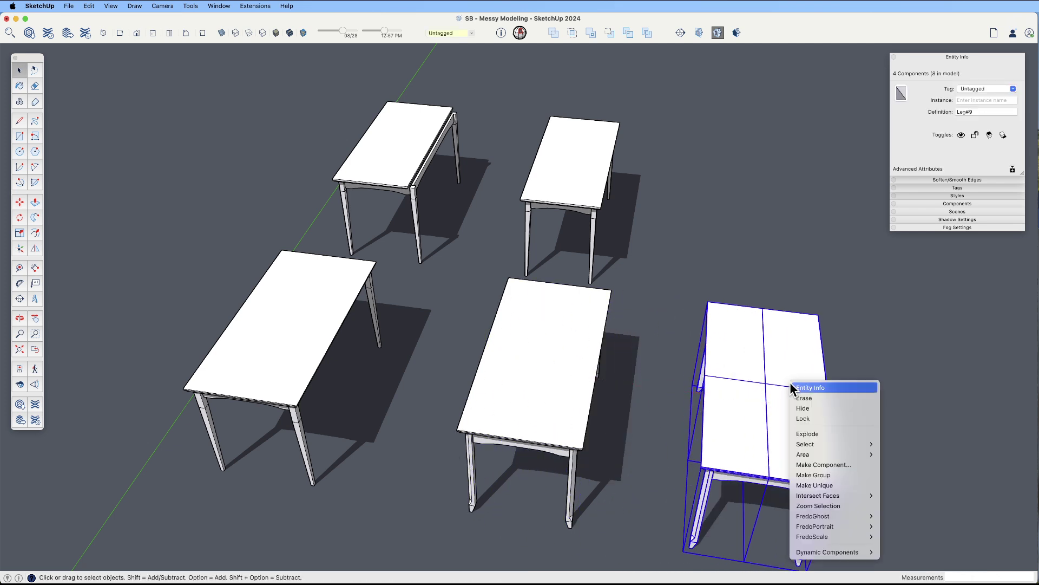
pyautogui.click(830, 485)
# Open the new copy's near corner component and its long side apron group for editing
pyautogui.moveTo(791, 415); pyautogui.dragTo(526, 280, button='middle')
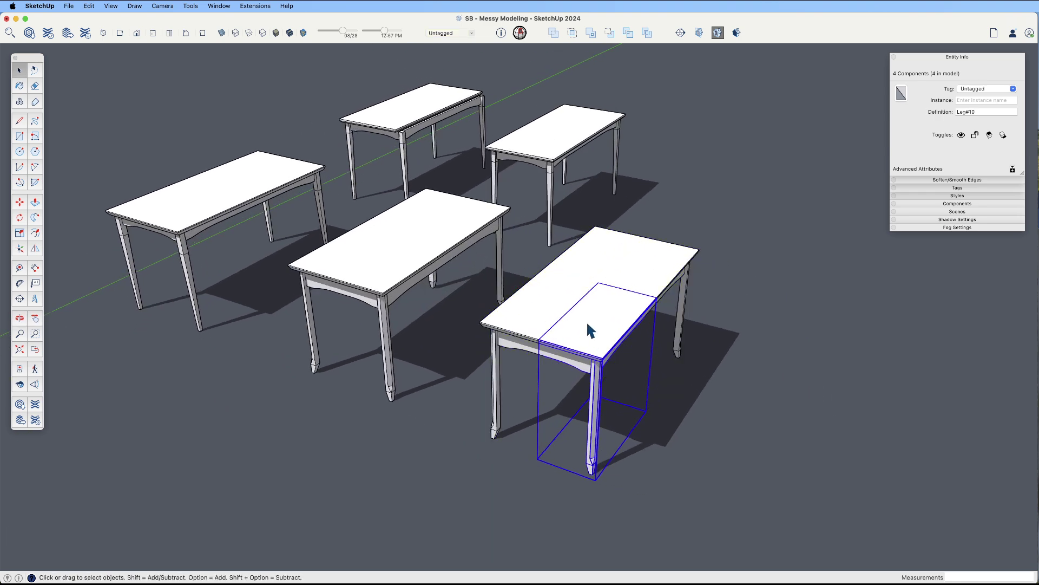
pyautogui.doubleClick(589, 326)
pyautogui.scroll(5, 593, 341)
pyautogui.moveTo(596, 355); pyautogui.dragTo(529, 278, button='middle')
pyautogui.scroll(5, 641, 232)
pyautogui.press('space')
pyautogui.click(650, 235)
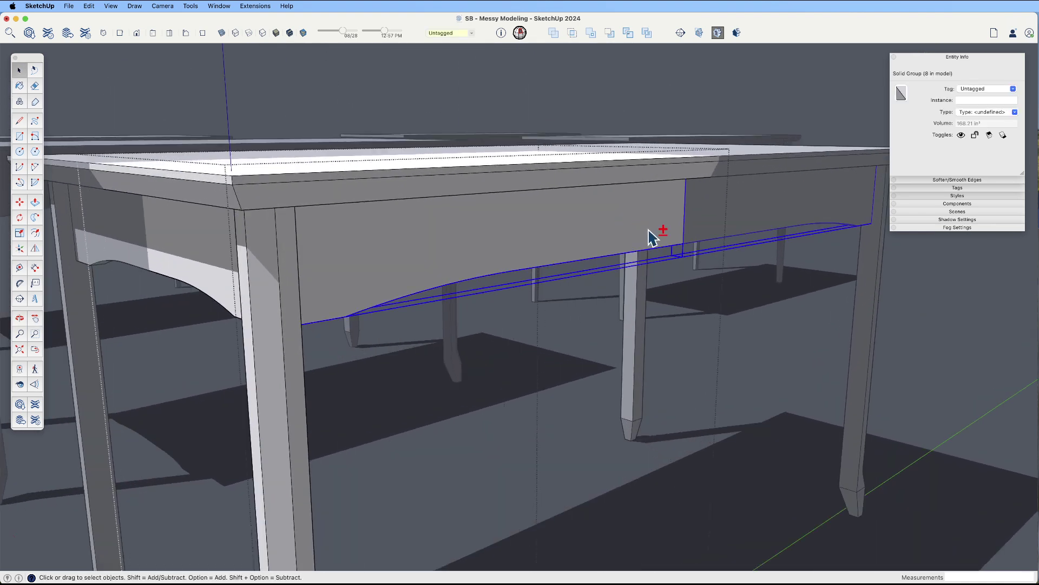
pyautogui.press('Escape')
pyautogui.moveTo(649, 230); pyautogui.dragTo(634, 166, button='middle')
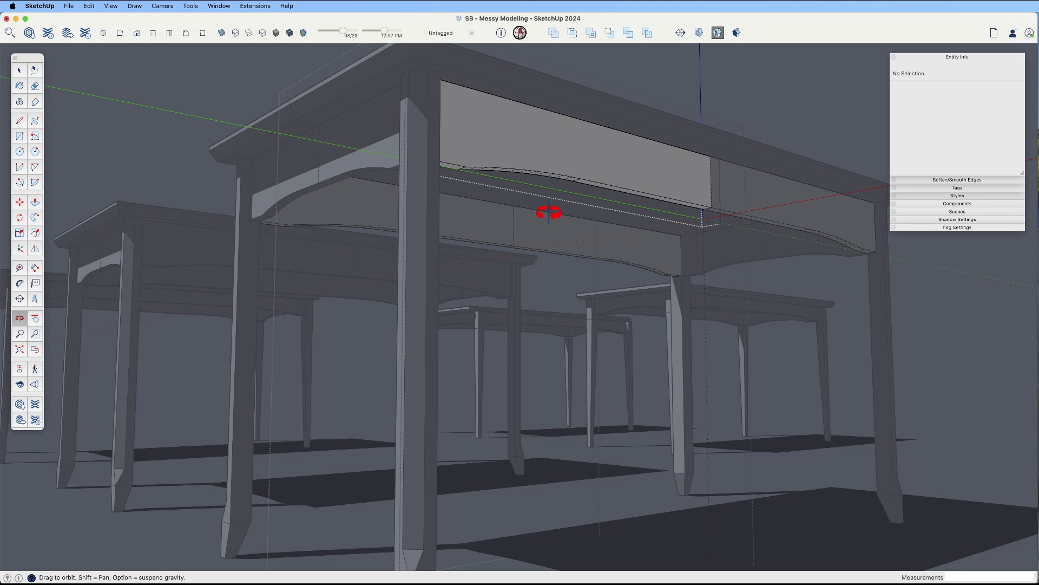
pyautogui.moveTo(547, 213)
pyautogui.mouseDown(button='middle')
pyautogui.moveTo(536, 255)
pyautogui.moveTo(492, 237)
pyautogui.moveTo(538, 192)
pyautogui.moveTo(552, 204)
pyautogui.mouseUp(button='middle')
# Draw a rectangle of about 58 in² from the long apron's inner end and Push/Pull it through to cut a drawer opening
pyautogui.press('r')
pyautogui.click(620, 249)
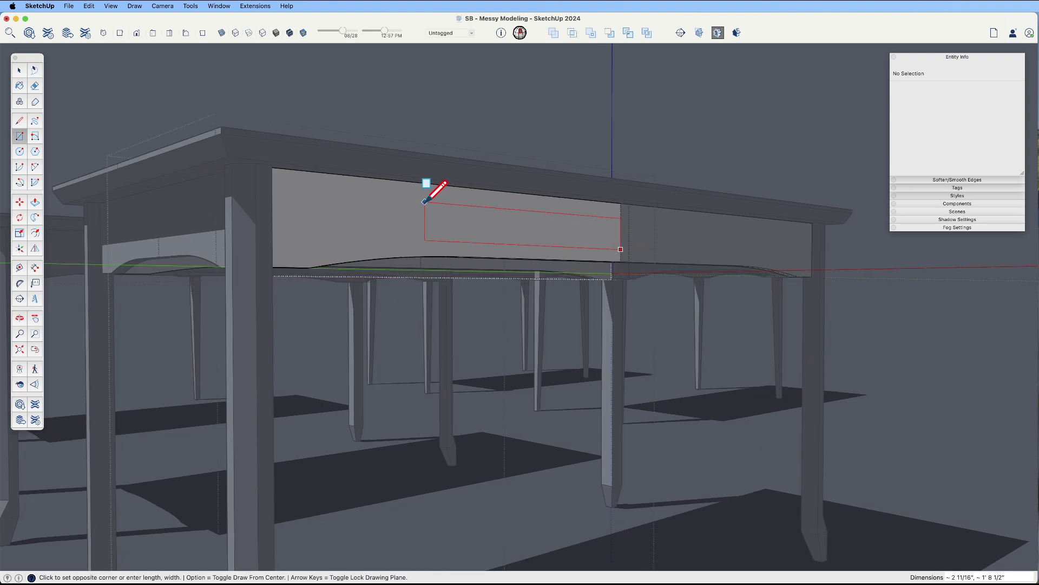
pyautogui.click(444, 199)
pyautogui.press('p')
pyautogui.click(591, 236)
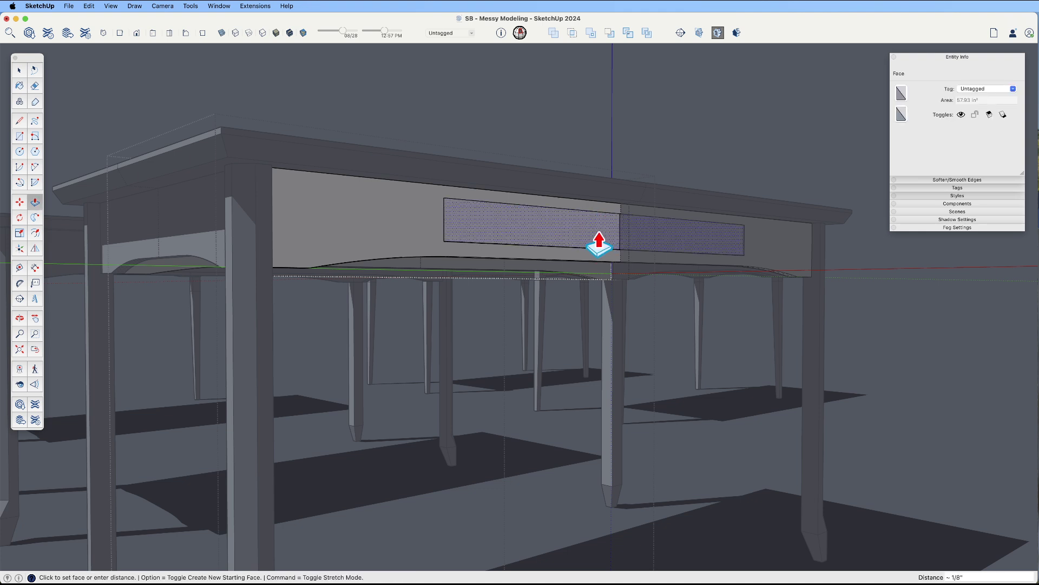
pyautogui.click(563, 248)
# Examine the drawer opening on the new table and compare it with the neighbouring tables from several angles
pyautogui.scroll(-5, 564, 244)
pyautogui.moveTo(534, 220); pyautogui.dragTo(560, 295, button='middle')
pyautogui.press('space')
pyautogui.scroll(-2, 805, 337)
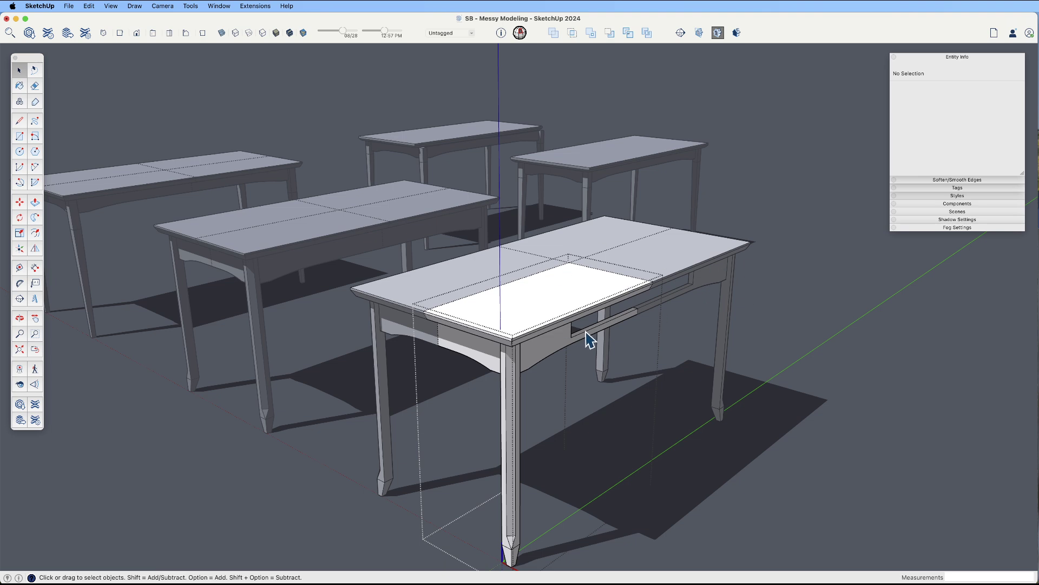
pyautogui.scroll(3, 744, 276)
pyautogui.moveTo(712, 267); pyautogui.dragTo(621, 296, button='middle')
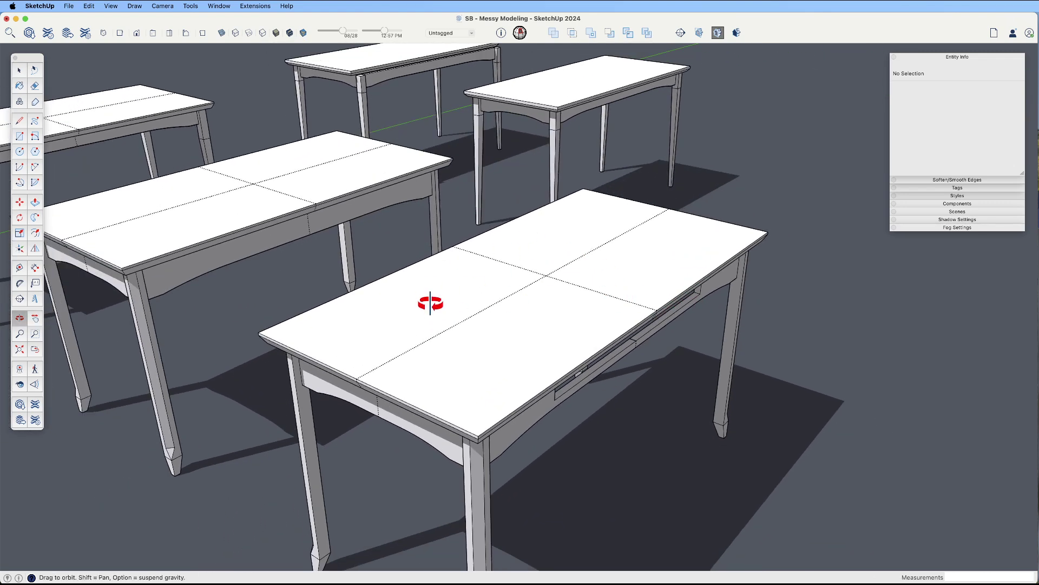
pyautogui.moveTo(570, 269); pyautogui.dragTo(568, 340)
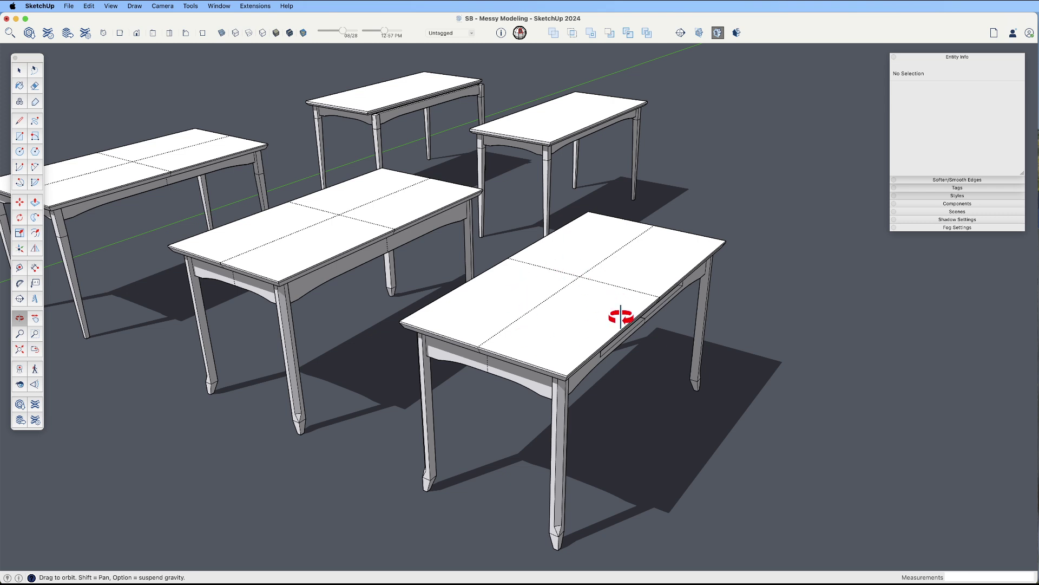
pyautogui.moveTo(596, 309); pyautogui.dragTo(607, 363)
pyautogui.press('space')
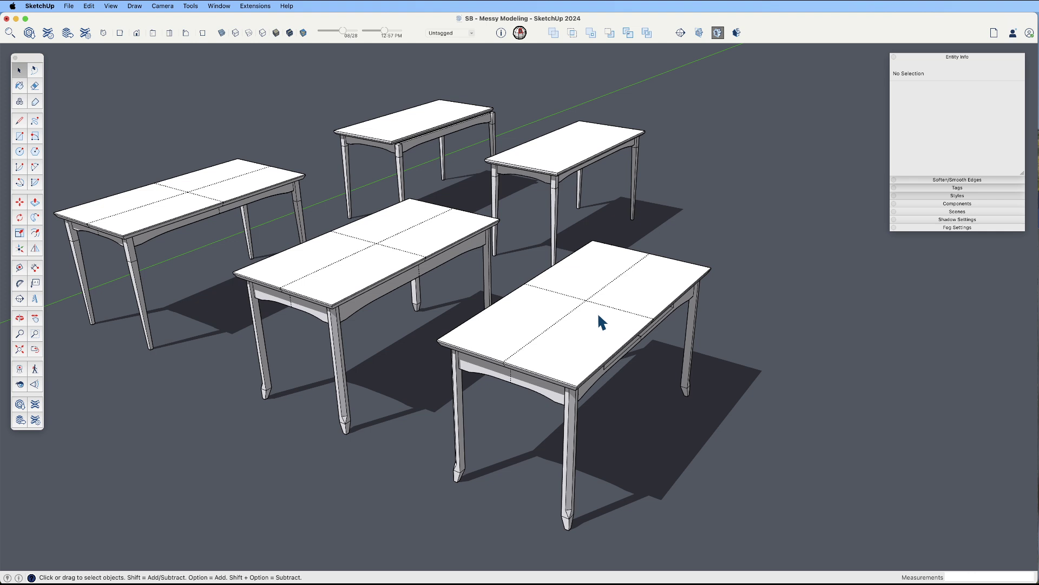
pyautogui.click(593, 341)
pyautogui.moveTo(628, 311); pyautogui.dragTo(600, 334, button='middle')
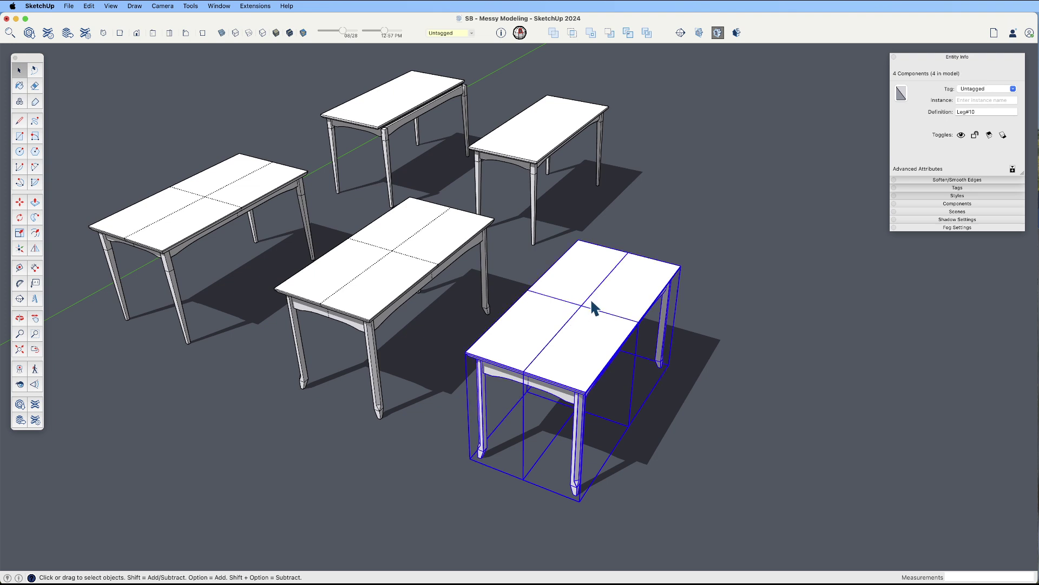
pyautogui.press('m')
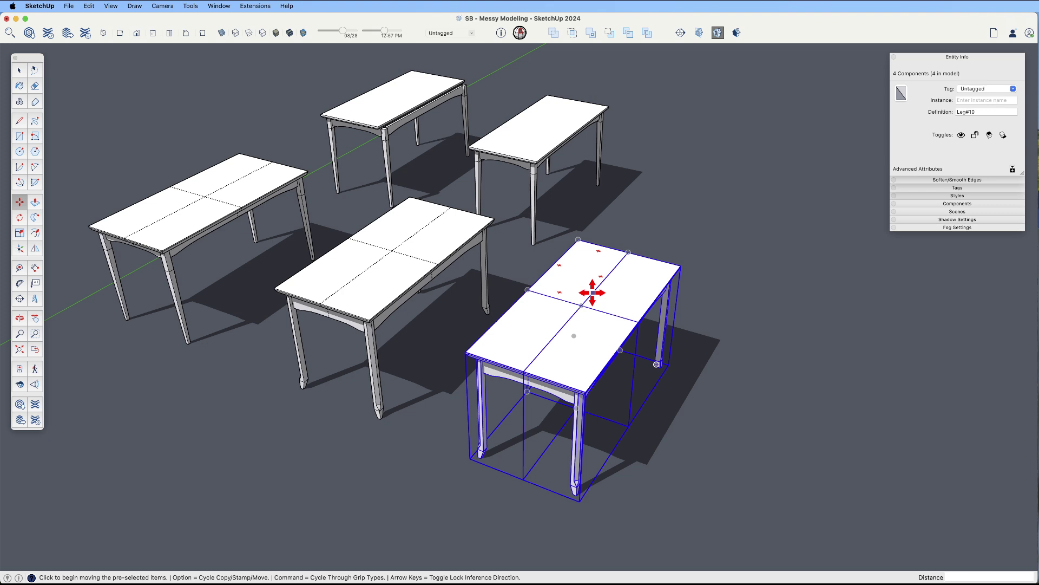
pyautogui.press('space')
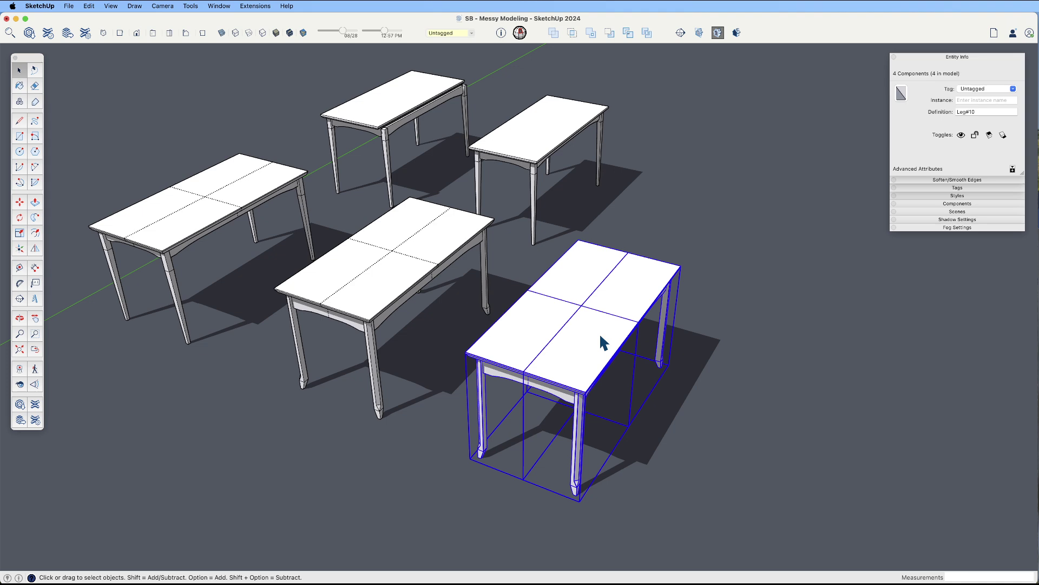
pyautogui.click(720, 456)
# Try moving the near corner component out from under the table that has a separate one-piece top
pyautogui.keyDown('shift'); pyautogui.moveTo(657, 401); pyautogui.dragTo(615, 406, button='middle'); pyautogui.keyUp('shift')
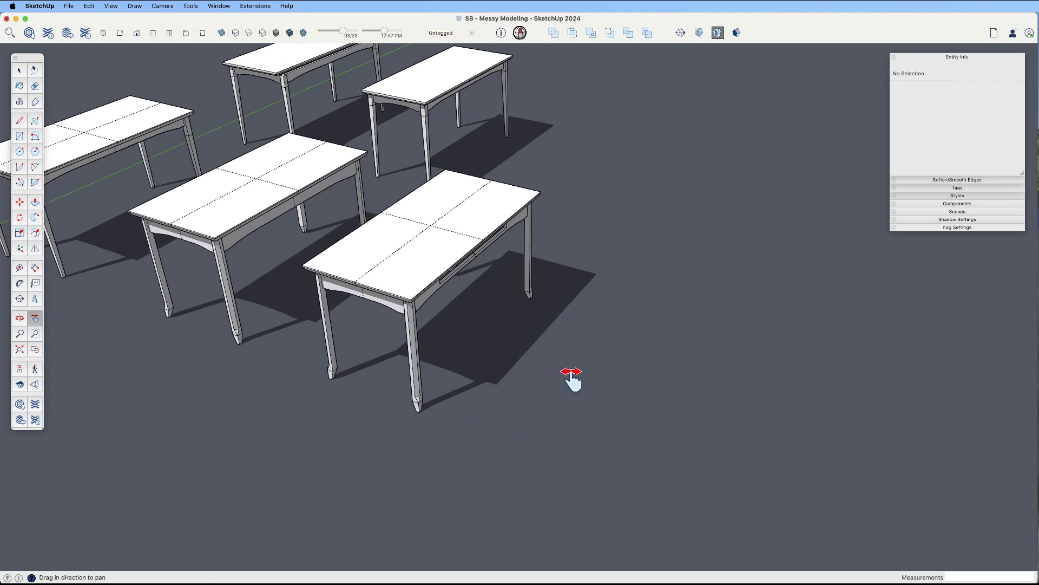
pyautogui.press('r')
pyautogui.keyDown('shift'); pyautogui.moveTo(432, 226); pyautogui.dragTo(616, 211, button='middle'); pyautogui.keyUp('shift')
pyautogui.scroll(-5, 616, 210)
pyautogui.moveTo(393, 361); pyautogui.dragTo(677, 264)
pyautogui.press('space')
pyautogui.click(467, 388)
pyautogui.scroll(5, 475, 390)
pyautogui.moveTo(475, 394); pyautogui.dragTo(557, 396, button='middle')
pyautogui.click(557, 397)
pyautogui.scroll(-5, 524, 340)
pyautogui.moveTo(518, 327); pyautogui.dragTo(533, 402, button='middle')
pyautogui.press('m')
pyautogui.click(594, 422)
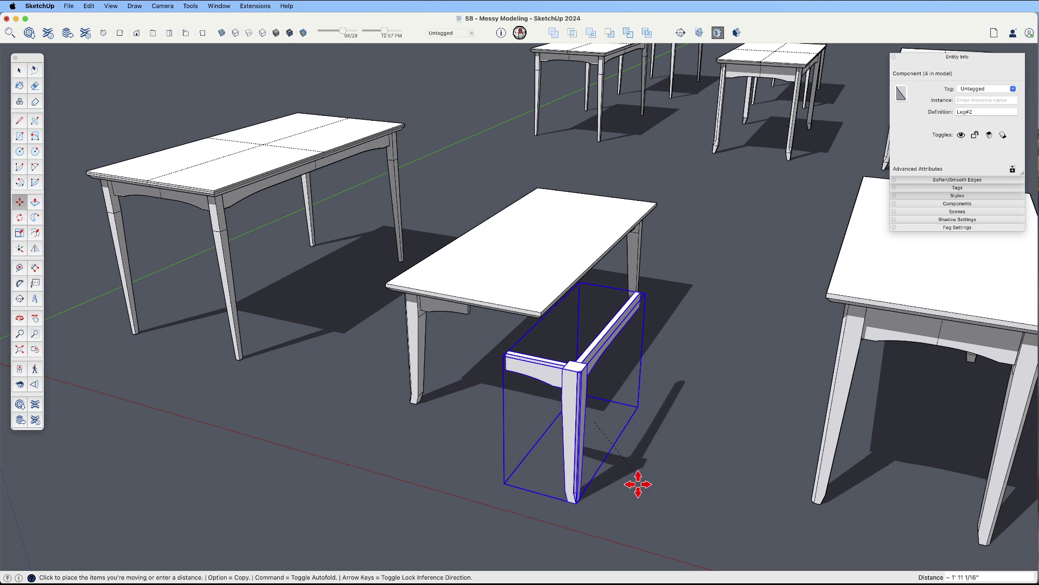
pyautogui.click(563, 428)
# Open the one-piece-top table's corner component and move its leg group inward 1" along the red axis
pyautogui.press('space')
pyautogui.doubleClick(531, 352)
pyautogui.scroll(5, 531, 349)
pyautogui.keyDown('shift'); pyautogui.moveTo(531, 349); pyautogui.dragTo(592, 281, button='middle'); pyautogui.keyUp('shift')
pyautogui.click(573, 397)
pyautogui.scroll(2, 578, 161)
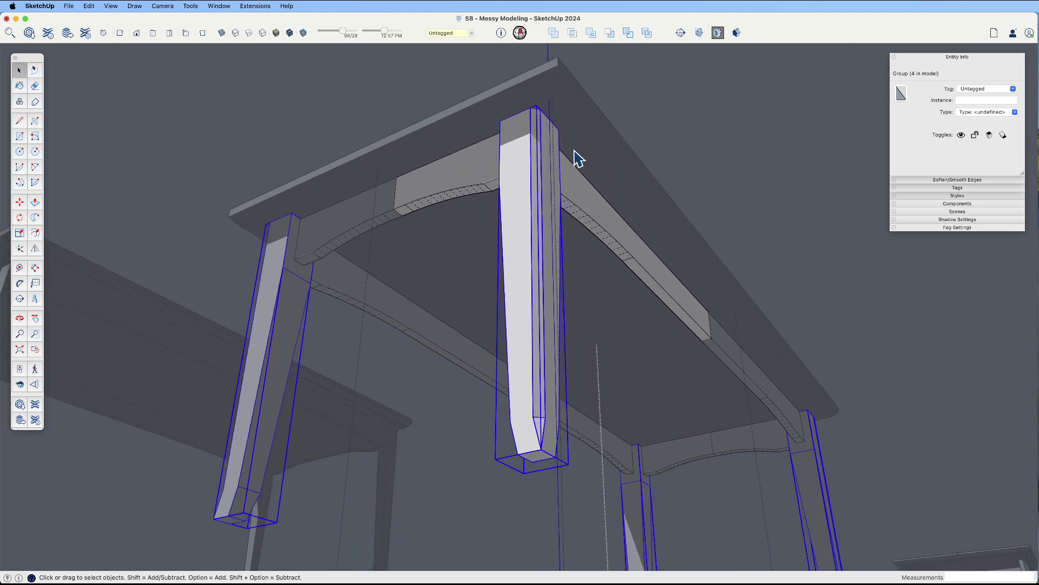
pyautogui.press('m')
pyautogui.click(579, 157)
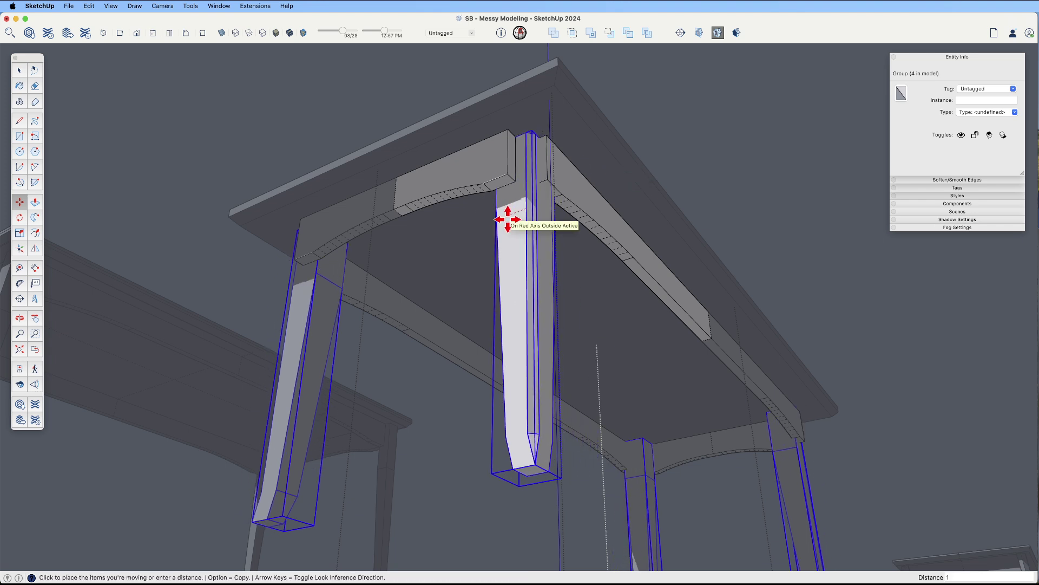
pyautogui.click(510, 222)
# Move the short end apron group inward to follow the legs and close the corner component
pyautogui.press('space')
pyautogui.click(499, 159)
pyautogui.press('m')
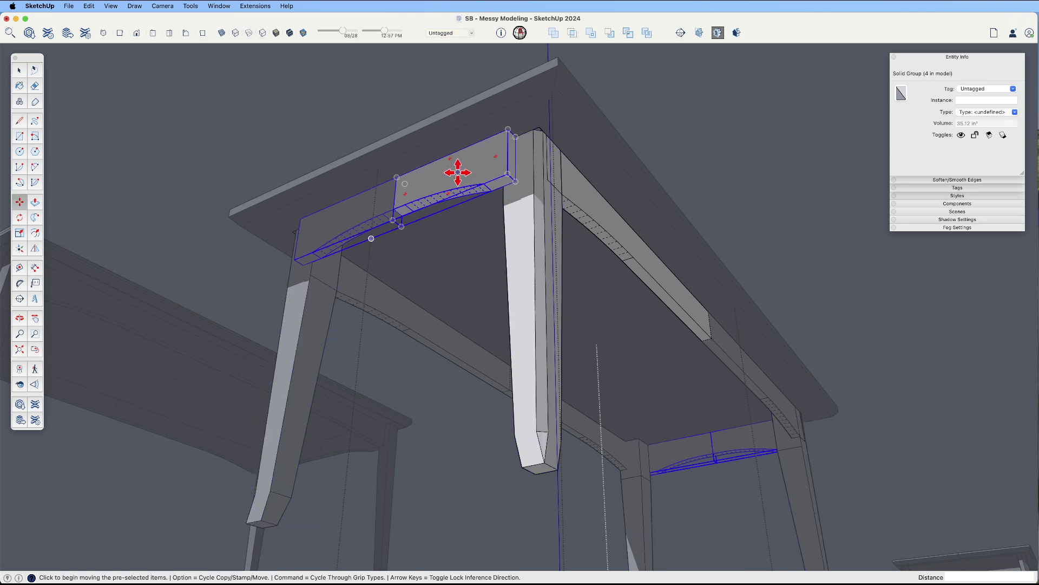
pyautogui.click(459, 173)
pyautogui.scroll(-3, 474, 190)
pyautogui.moveTo(473, 190); pyautogui.dragTo(523, 290, button='middle')
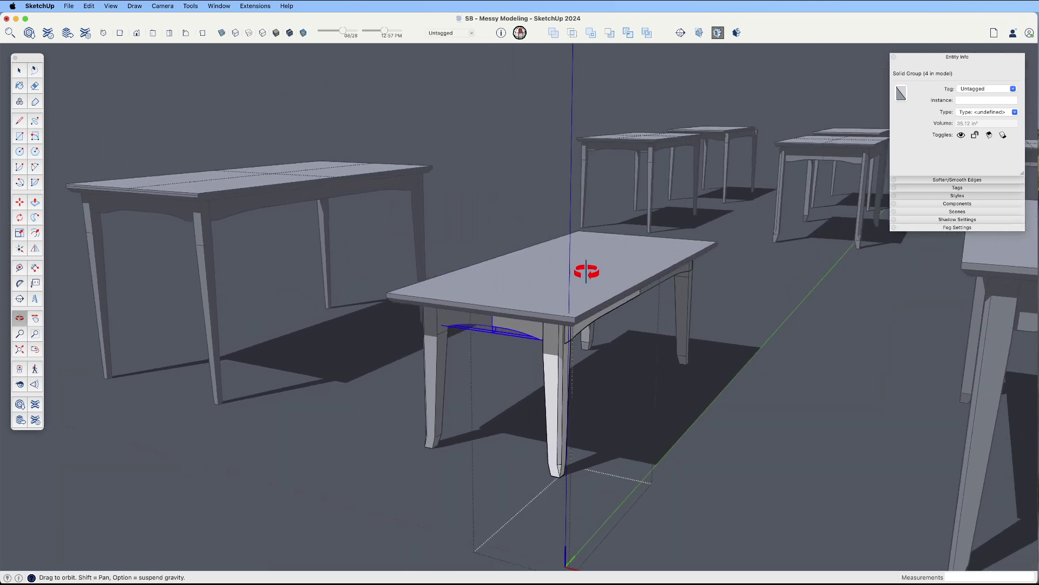
pyautogui.click(559, 287)
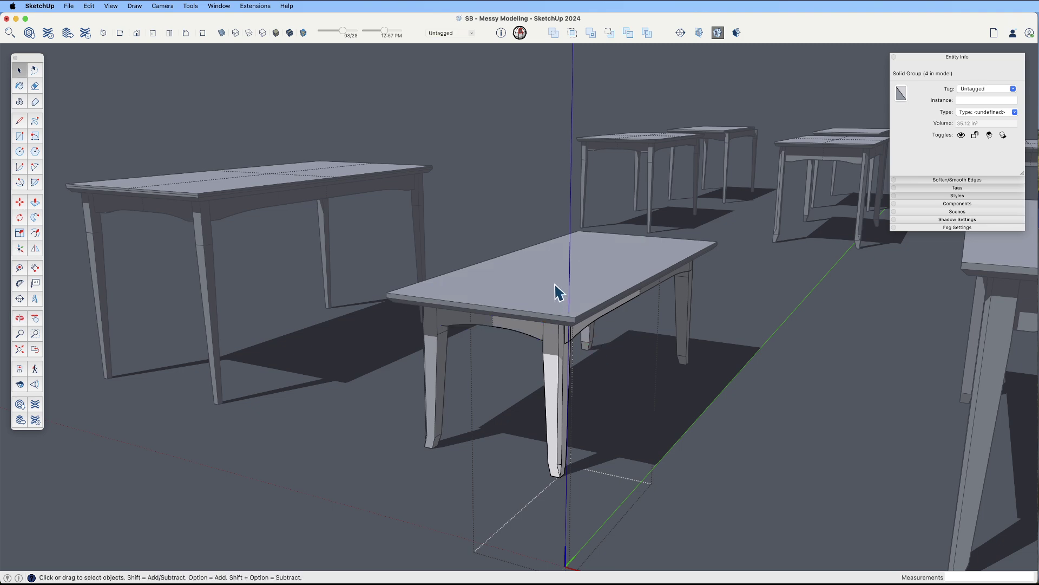
pyautogui.scroll(5, 559, 287)
pyautogui.scroll(-3, 525, 185)
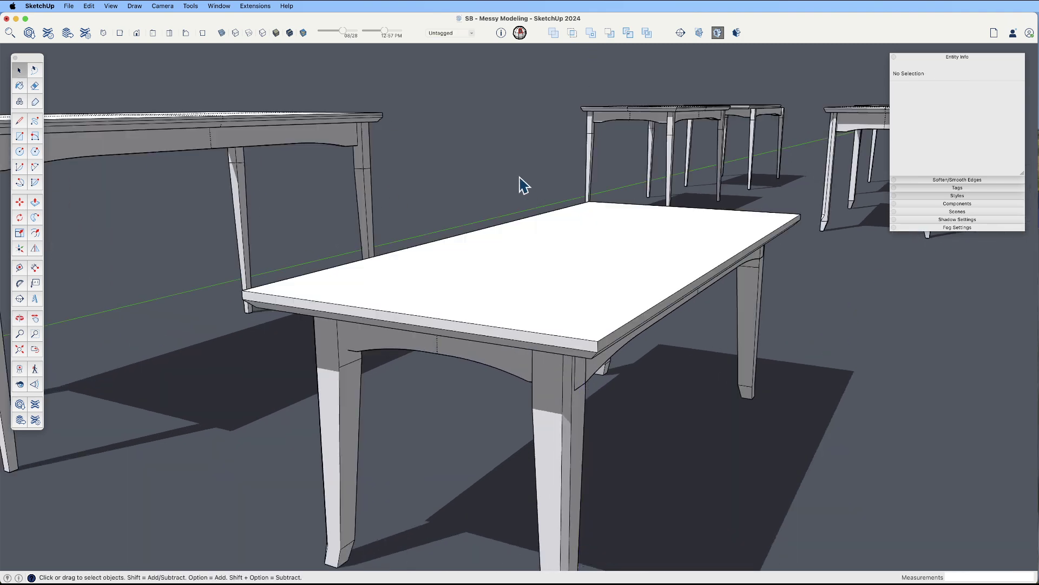
pyautogui.click(560, 285)
pyautogui.moveTo(560, 285); pyautogui.dragTo(515, 320, button='middle')
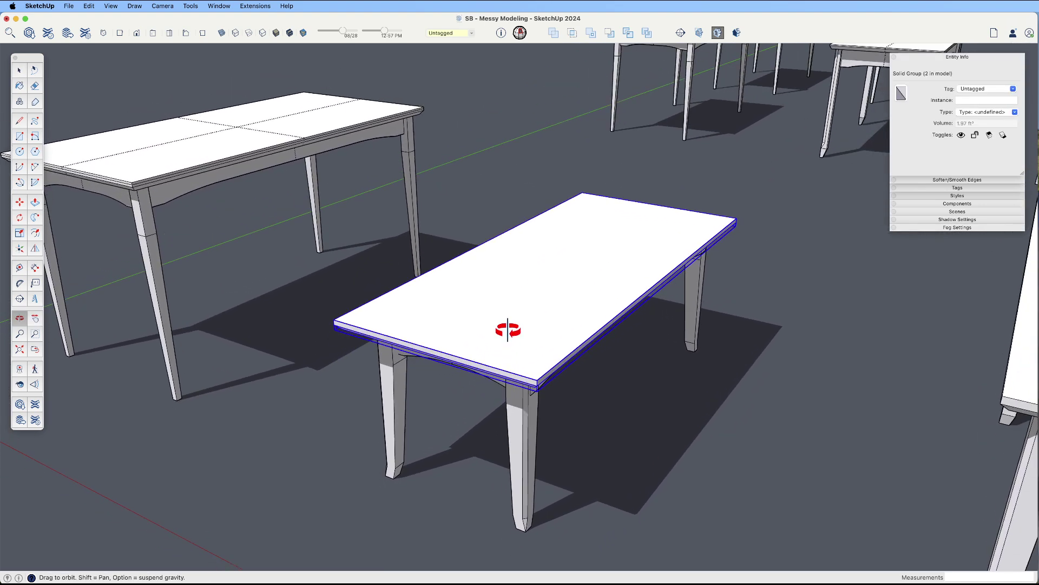
pyautogui.press('m')
pyautogui.click(545, 307)
pyautogui.press('space')
# Open the one-piece tabletop group and move the edges of its near short end outward 2"
pyautogui.moveTo(531, 312); pyautogui.dragTo(383, 316, button='middle')
pyautogui.tripleClick(382, 318)
pyautogui.moveTo(332, 373); pyautogui.dragTo(441, 473)
pyautogui.press('m')
pyautogui.click(395, 320)
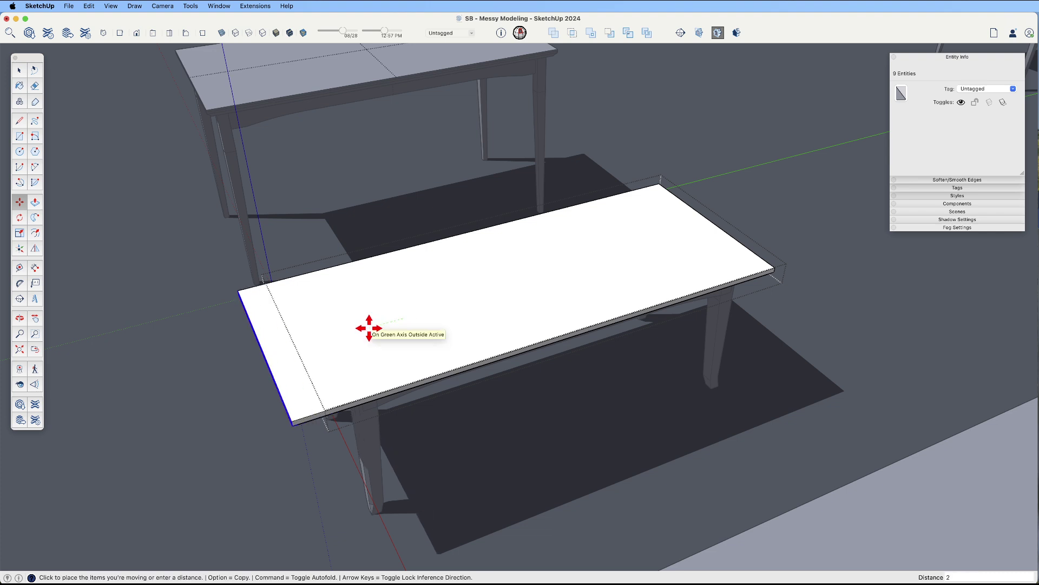
pyautogui.write('2')
pyautogui.press('Return')
# Move the edges of the tabletop's far short end outward 2" and close the group
pyautogui.press('space')
pyautogui.click(717, 227)
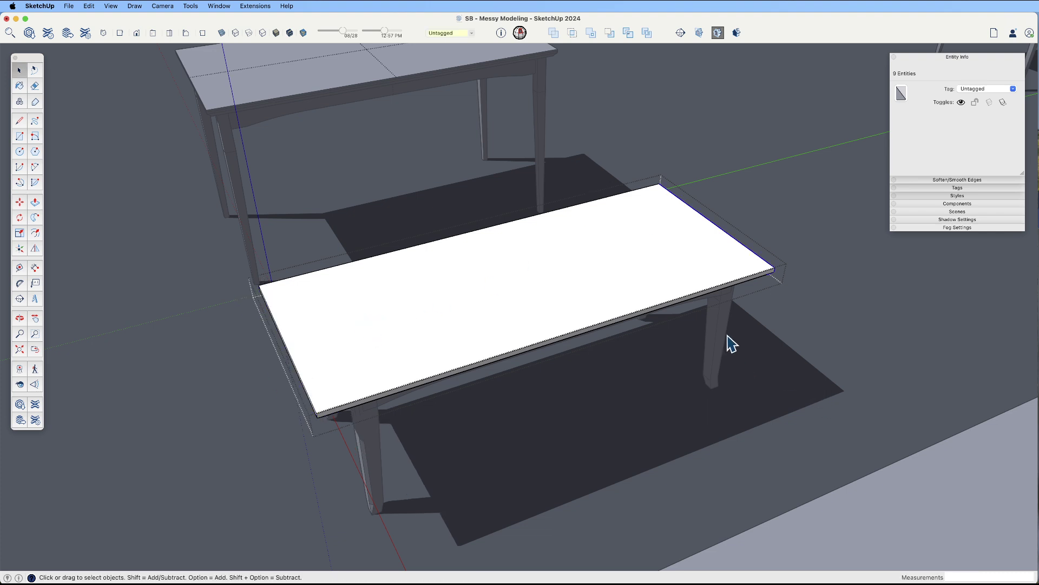
pyautogui.press('m')
pyautogui.click(668, 257)
pyautogui.write('2')
pyautogui.press('Return')
pyautogui.press('space')
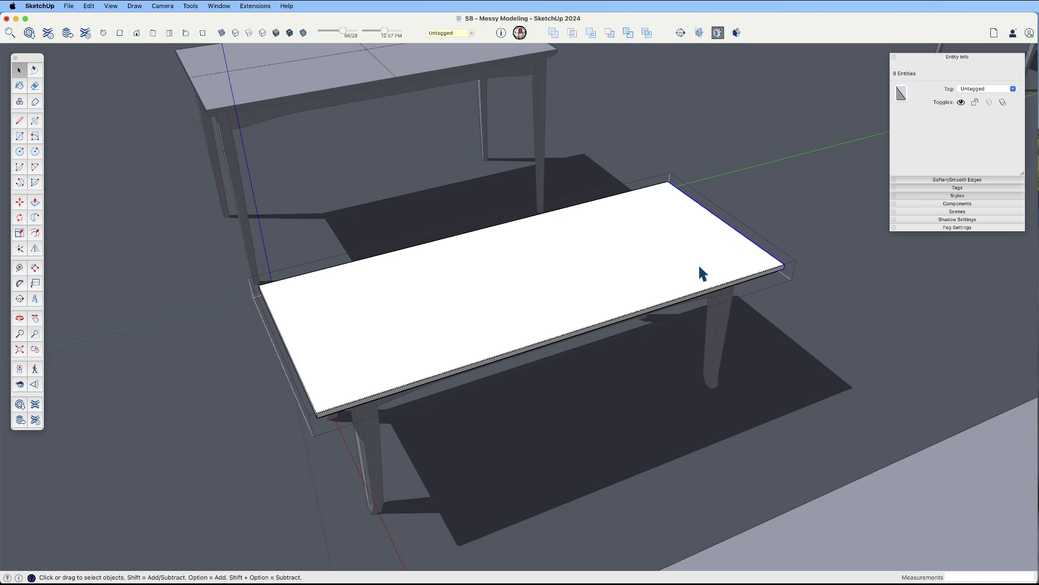
pyautogui.click(626, 498)
# Select the lengthened tabletop group and inspect its overhang above the legs and aprons from a low angle
pyautogui.moveTo(559, 279); pyautogui.dragTo(776, 96, button='middle')
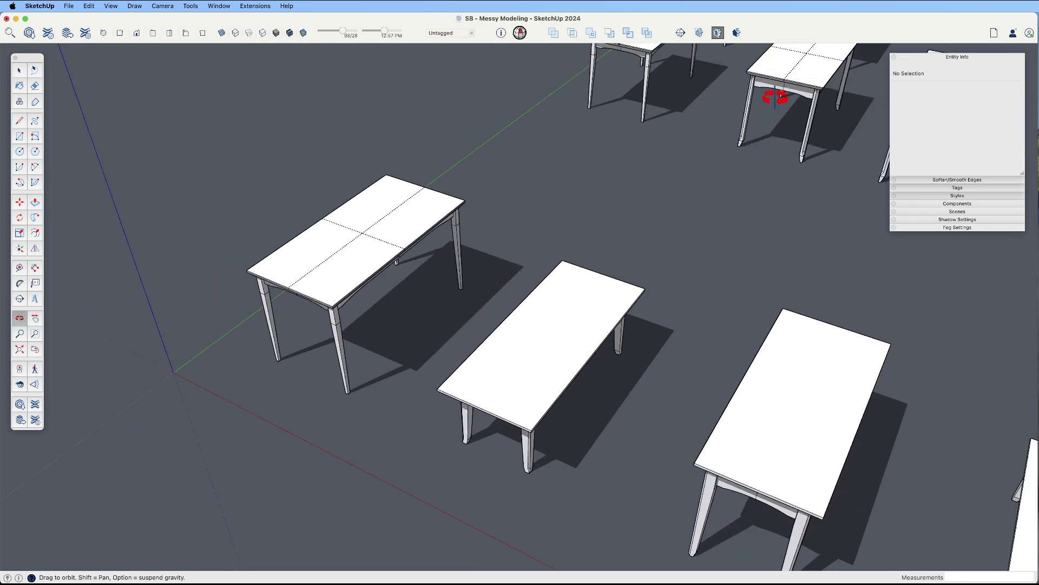
pyautogui.click(531, 391)
pyautogui.scroll(6, 530, 407)
pyautogui.keyDown('shift'); pyautogui.moveTo(529, 401); pyautogui.dragTo(558, 411, button='middle'); pyautogui.keyUp('shift')
pyautogui.moveTo(557, 411); pyautogui.dragTo(577, 224, button='middle')
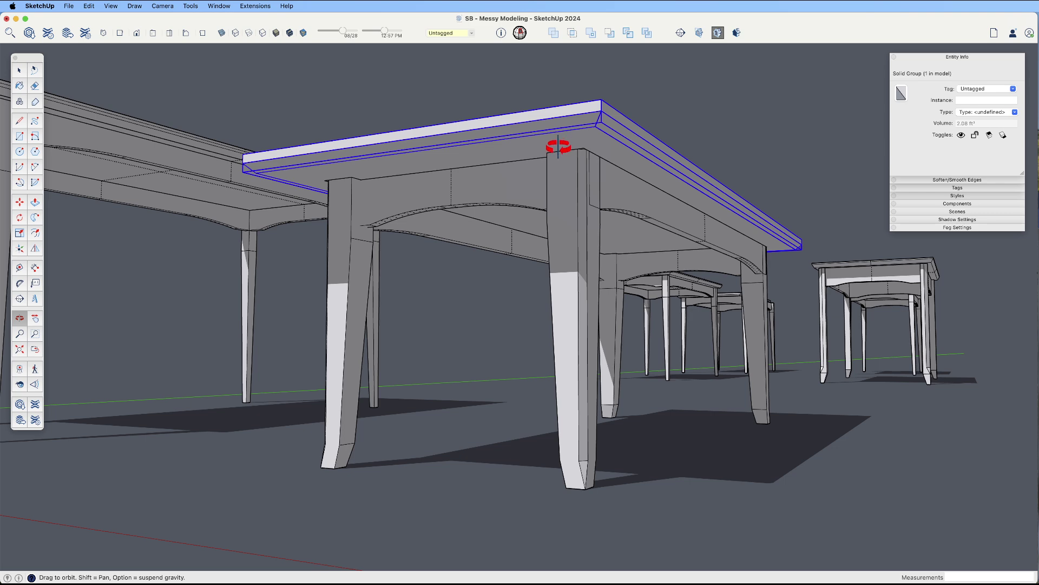
# Open the tabletop group and draw a 3' 2" line from the near short edge's midpoint to the centre, then 1' 4" across to the long edge
pyautogui.moveTo(558, 146); pyautogui.dragTo(566, 313, button='middle')
pyautogui.press('space')
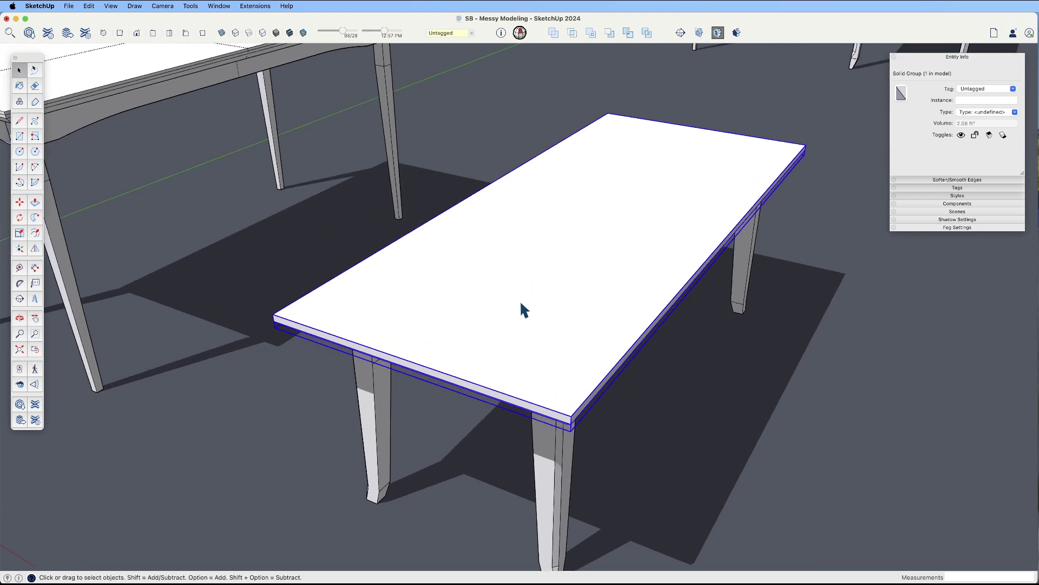
pyautogui.doubleClick(489, 347)
pyautogui.press('l')
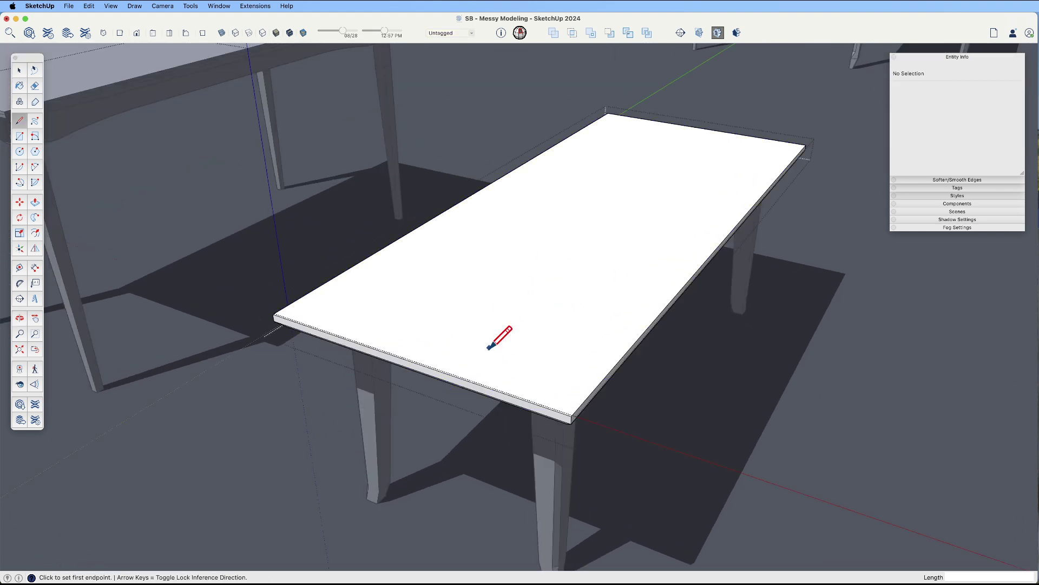
pyautogui.click(409, 360)
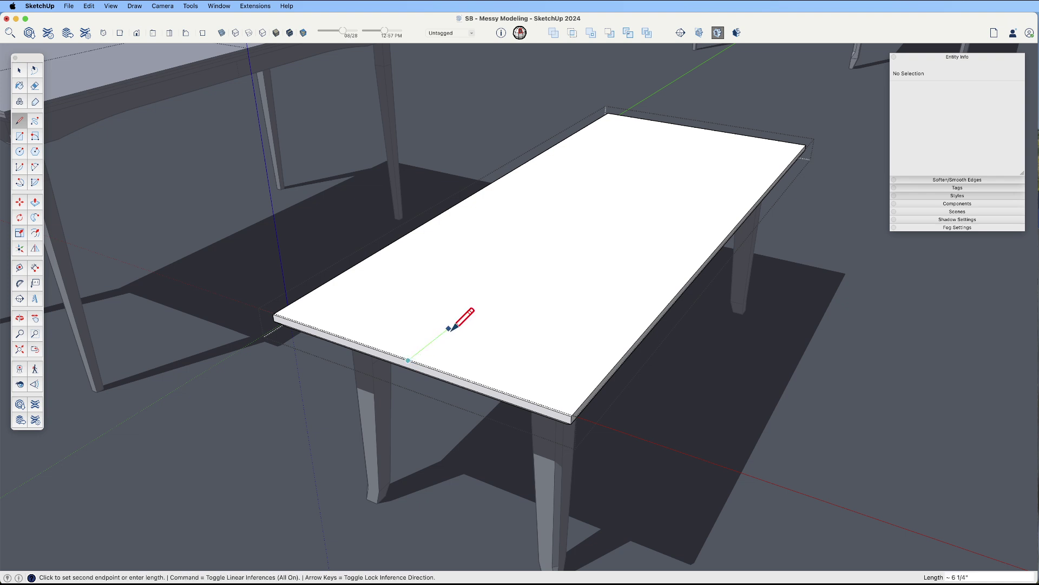
pyautogui.click(726, 239)
pyautogui.click(726, 238)
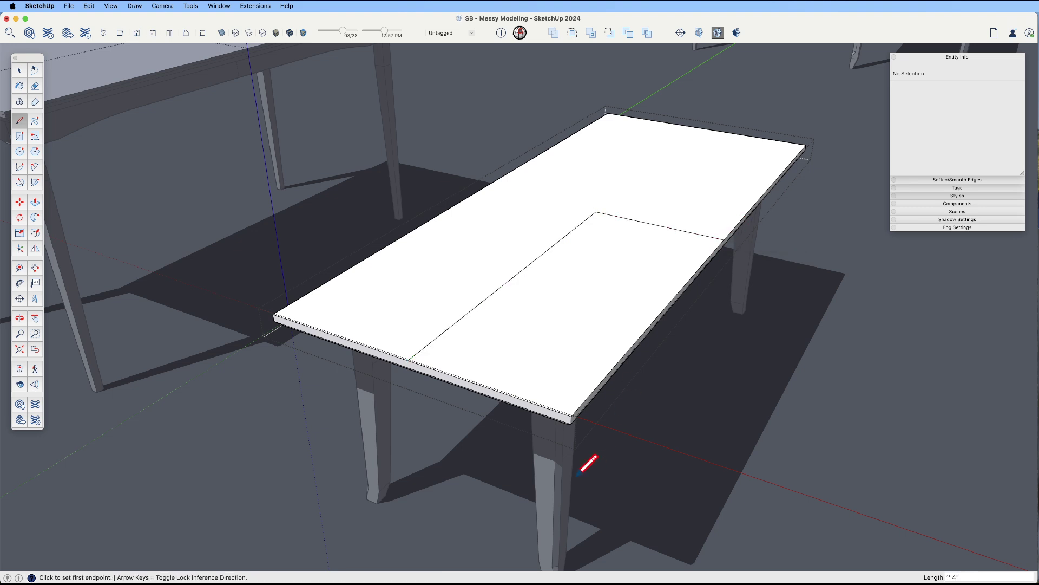
# Draw the dividing lines down the edge face and underside bevel at the midpoint of the tabletop's near short end
pyautogui.moveTo(547, 417); pyautogui.dragTo(563, 382, button='middle')
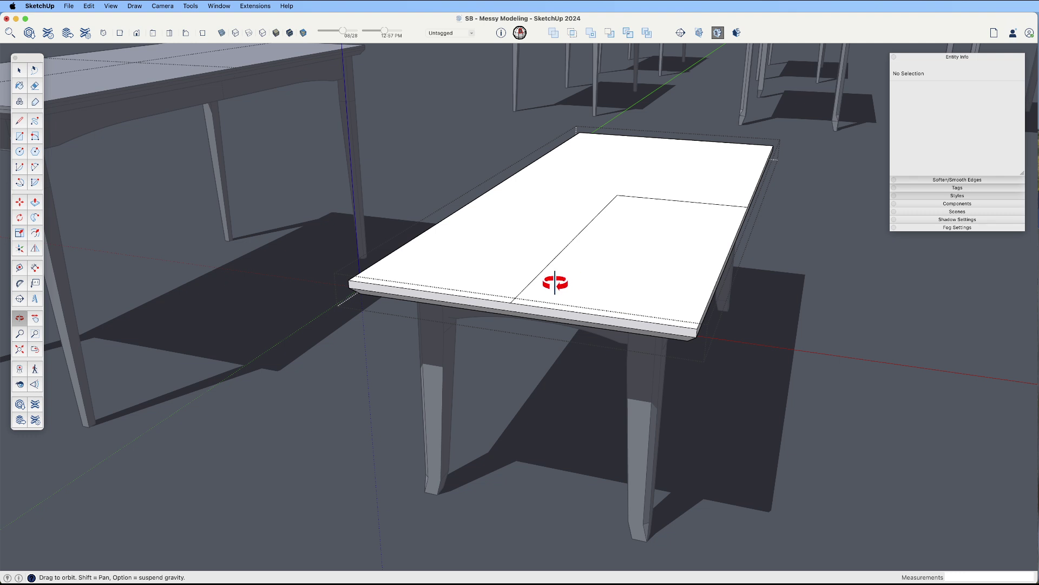
pyautogui.moveTo(555, 283); pyautogui.dragTo(488, 194)
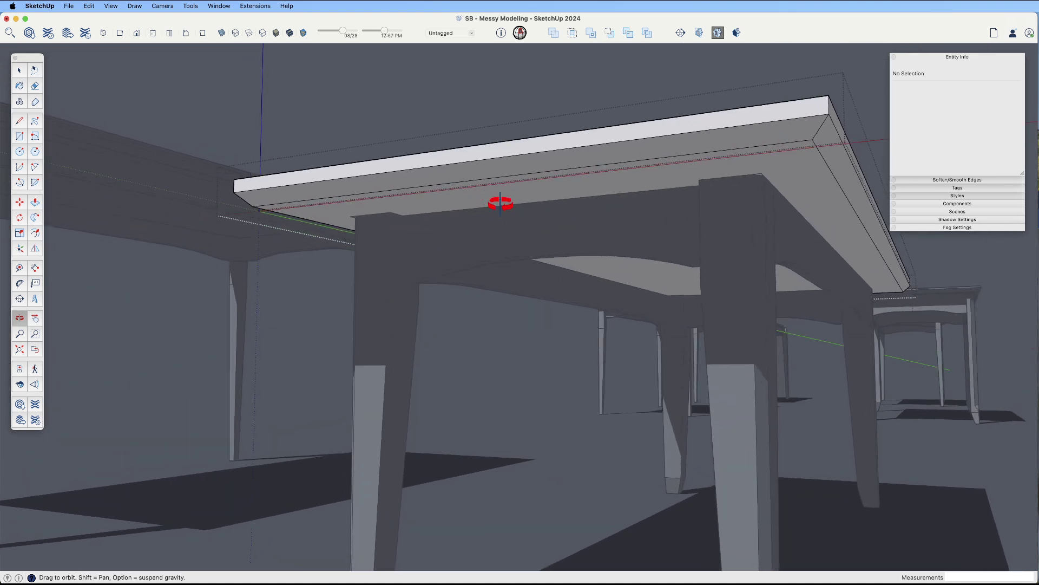
pyautogui.press('l')
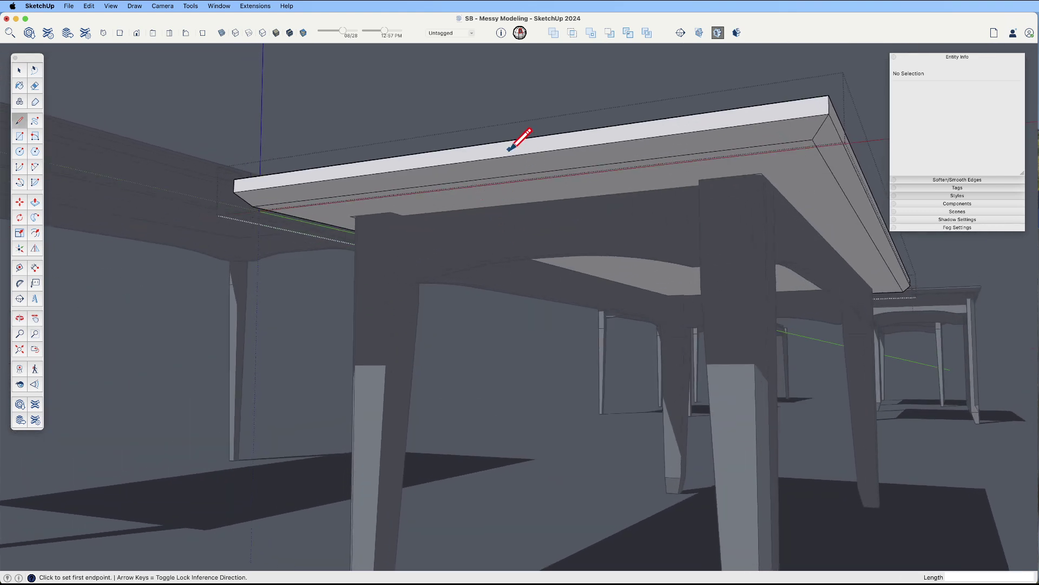
pyautogui.click(477, 144)
pyautogui.click(478, 160)
pyautogui.click(485, 178)
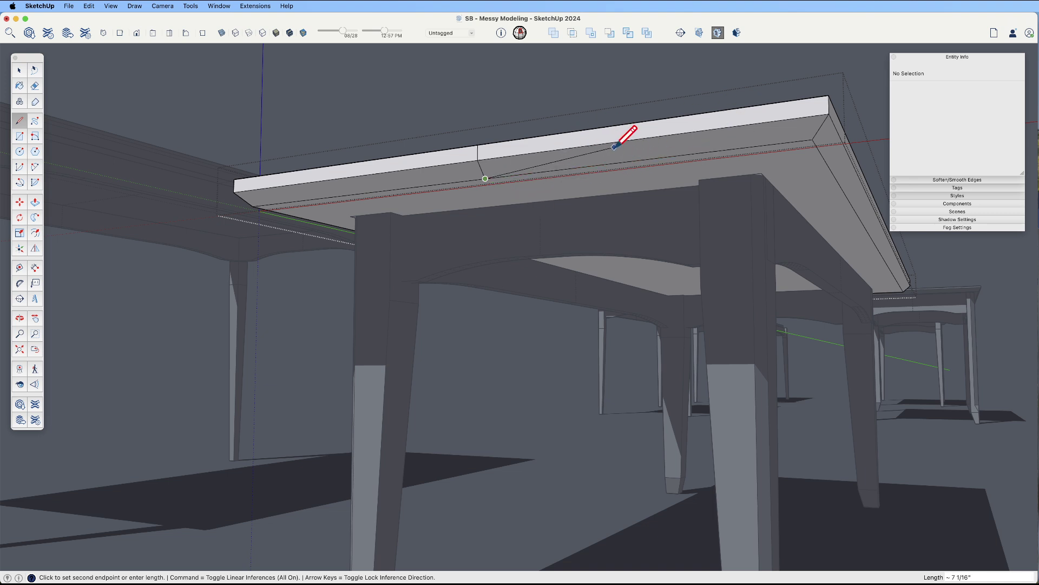
# Continue the dividing lines across the underside through the centre and up the bevel and edge face of the tabletop's long side
pyautogui.moveTo(615, 144); pyautogui.dragTo(378, 372, button='middle')
pyautogui.press('Left')
pyautogui.click(625, 235)
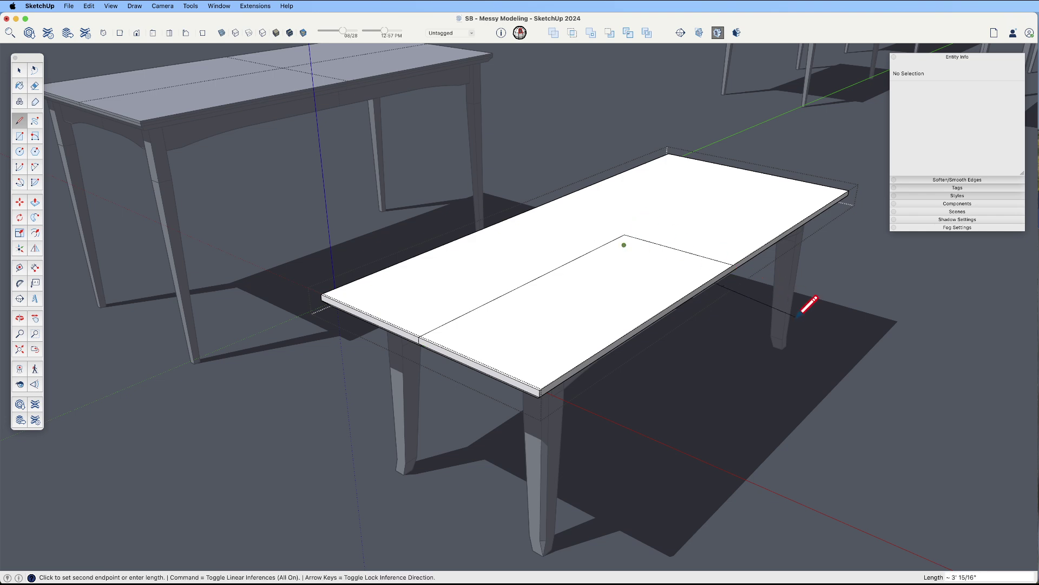
pyautogui.scroll(5, 778, 274)
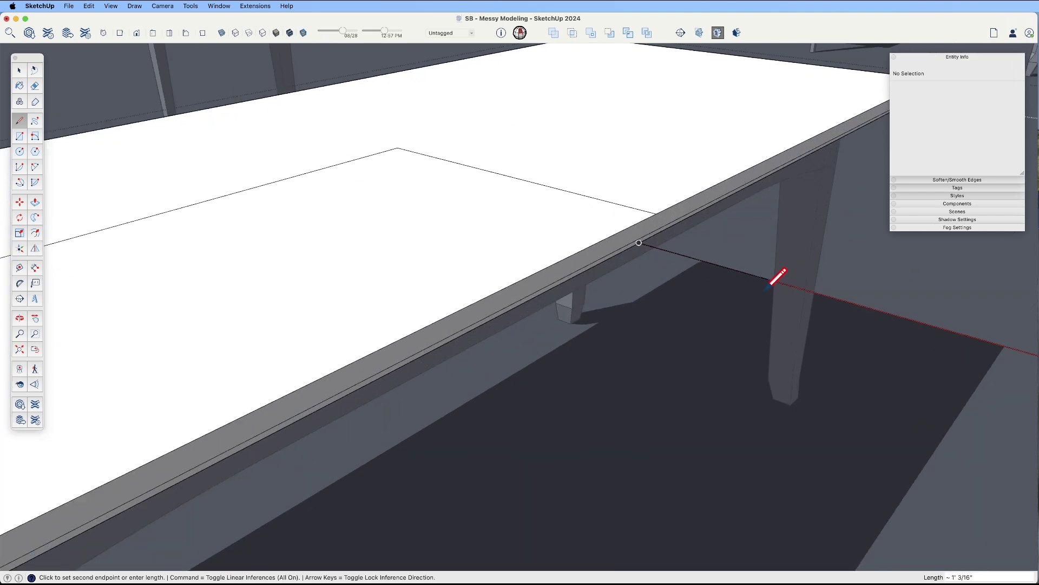
pyautogui.moveTo(704, 275); pyautogui.dragTo(673, 230, button='middle')
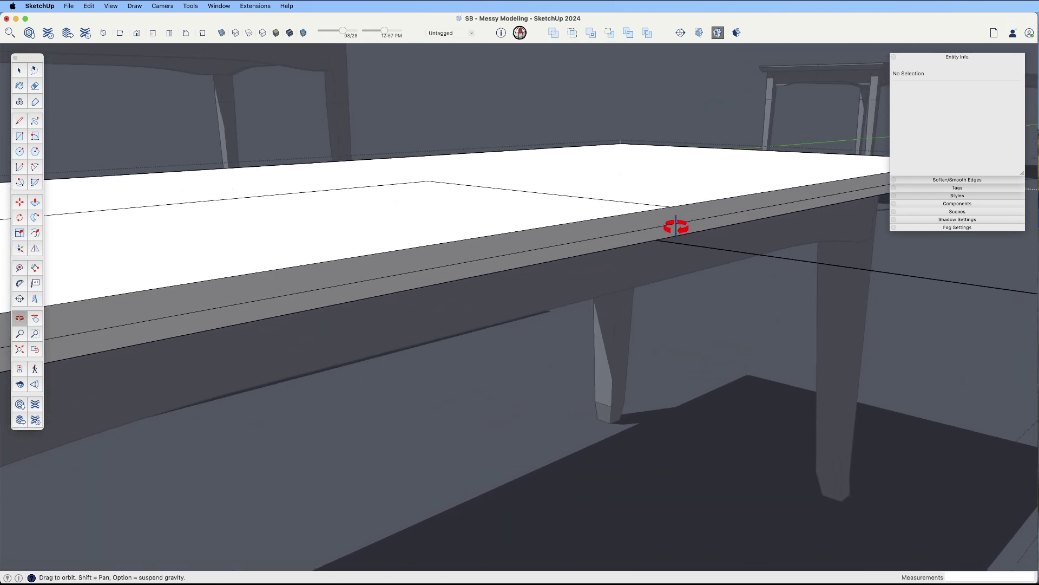
pyautogui.click(655, 239)
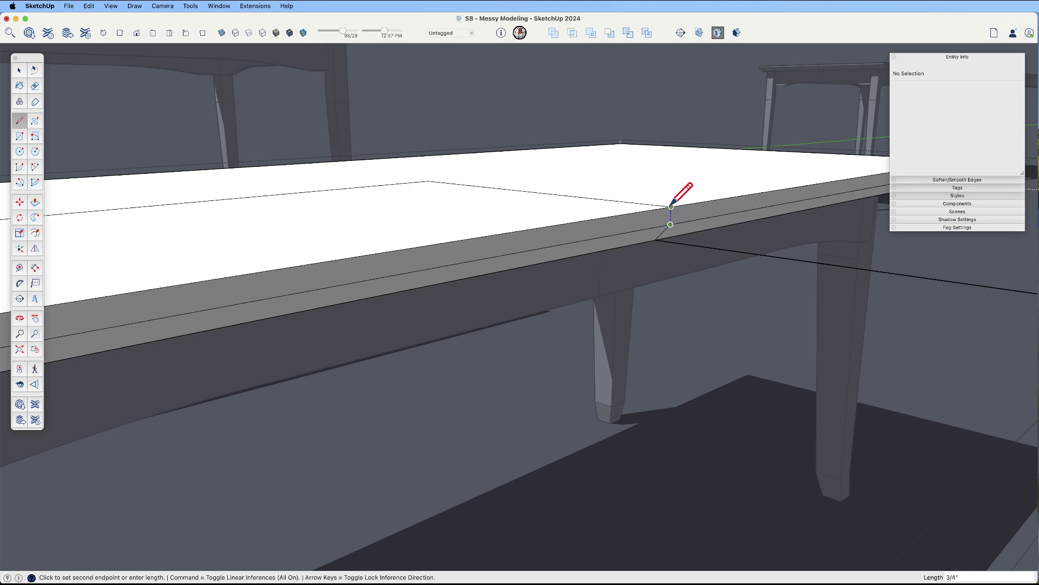
# Erase the stray edge at the long side and delete the far end of the tabletop beyond the outlined quarter
pyautogui.press('e')
pyautogui.moveTo(747, 252); pyautogui.dragTo(743, 299)
pyautogui.scroll(-5, 745, 297)
pyautogui.moveTo(723, 274)
pyautogui.mouseDown(button='middle')
pyautogui.moveTo(708, 285)
pyautogui.moveTo(781, 339)
pyautogui.mouseUp(button='middle')
pyautogui.press('space')
pyautogui.moveTo(804, 179); pyautogui.dragTo(796, 172)
pyautogui.press('Delete')
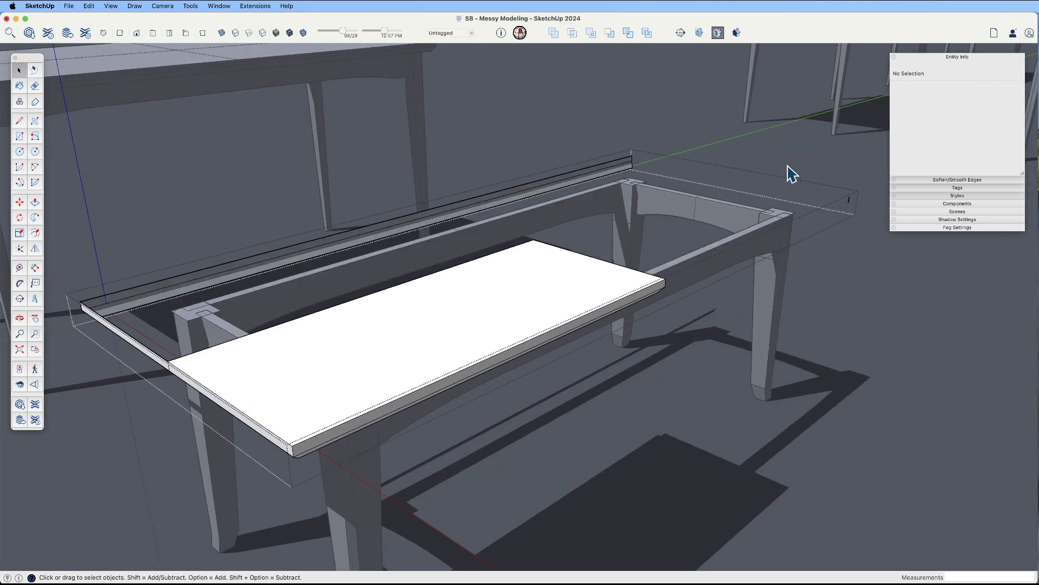
# Delete the leftover edges and side strips outside the outlined quarter, and close the tabletop group
pyautogui.scroll(-5, 769, 189)
pyautogui.moveTo(746, 209); pyautogui.dragTo(830, 236, button='middle')
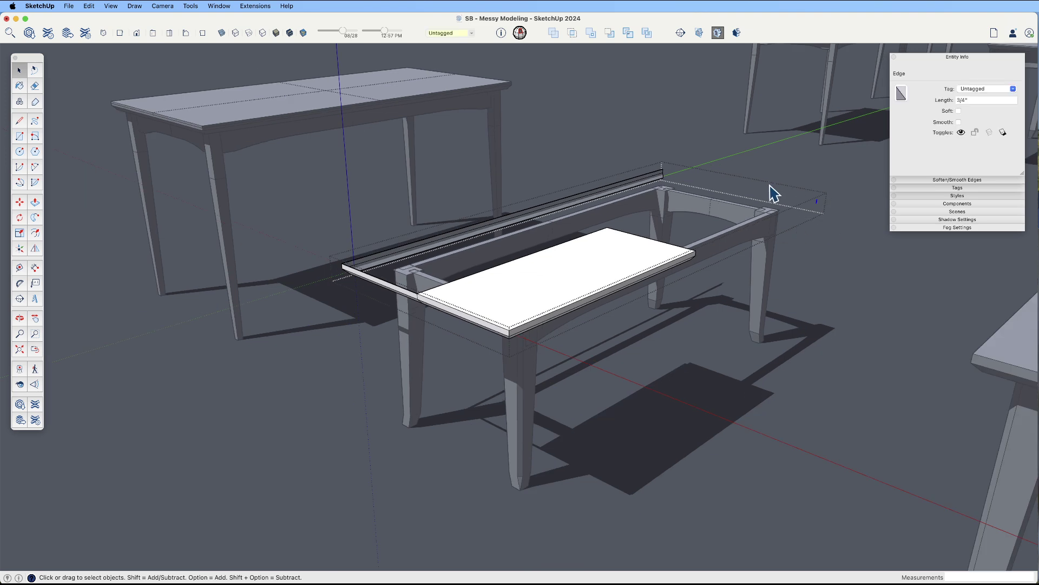
pyautogui.press('Delete')
pyautogui.press('Delete')
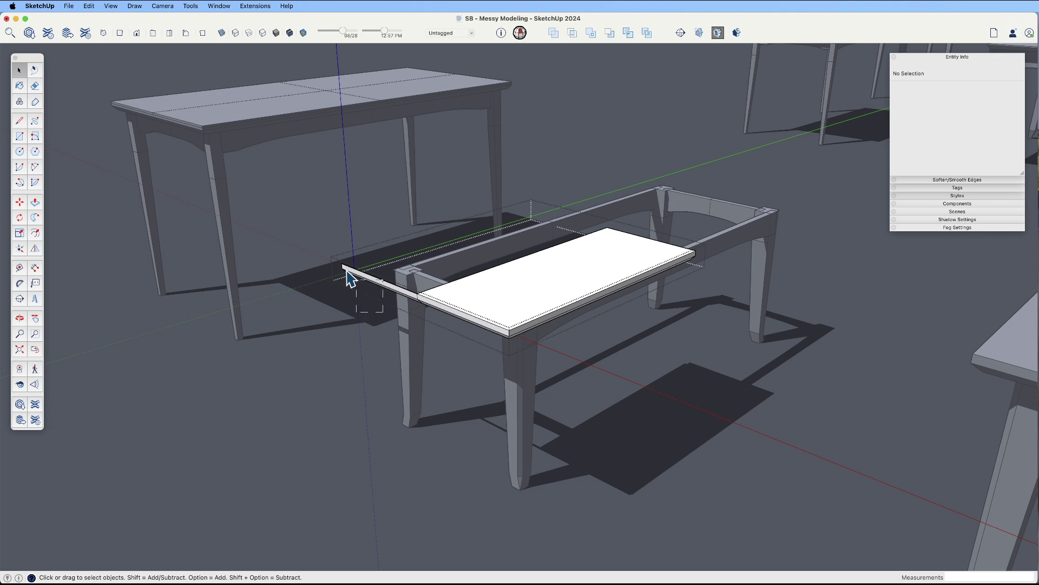
pyautogui.moveTo(336, 264); pyautogui.dragTo(336, 264)
# Cut the quarter tabletop group and paste it in place inside the near corner leg component
pyautogui.press('Delete')
pyautogui.click(654, 440)
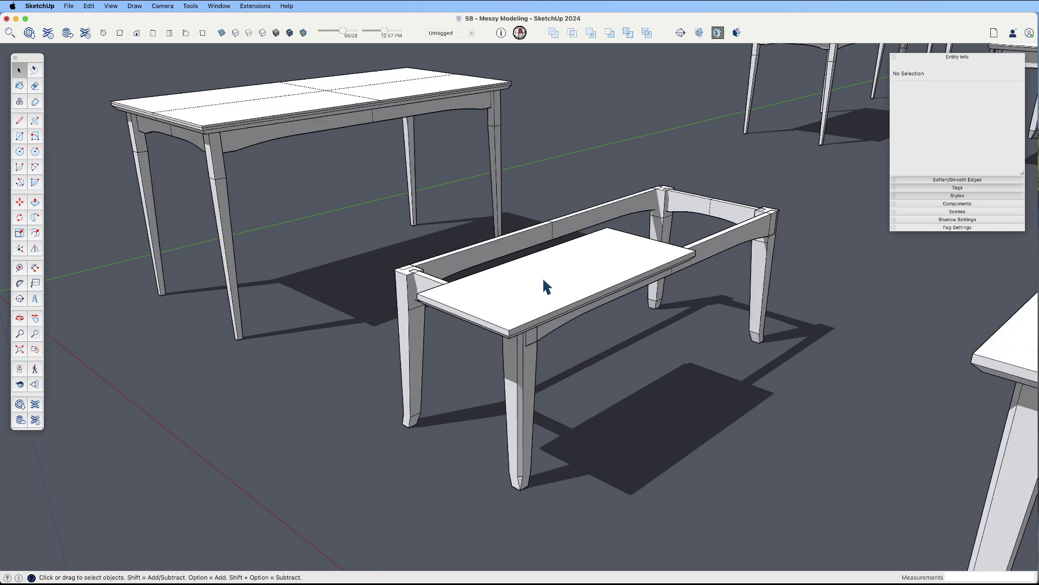
pyautogui.click(564, 304)
pyautogui.press('Delete')
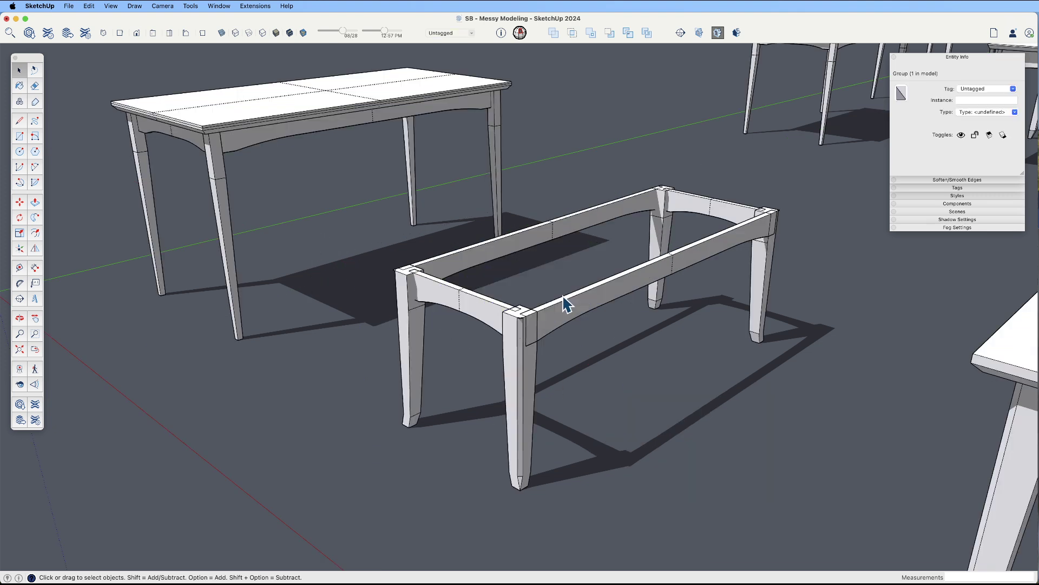
pyautogui.doubleClick(517, 347)
pyautogui.press('alt+shift+super+v')
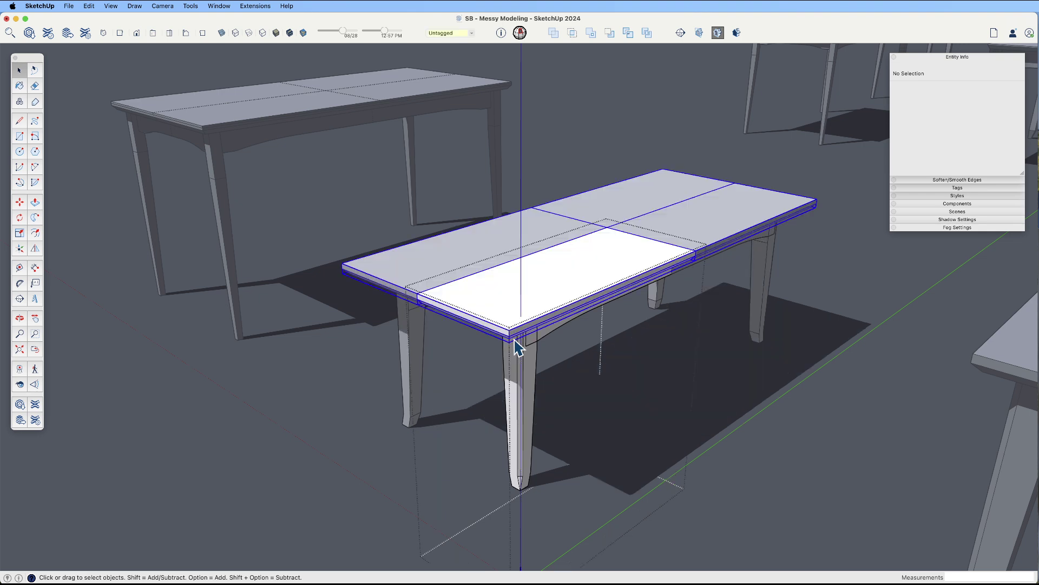
pyautogui.click(750, 426)
# Open the quarter tabletop nested in the corner component and select the edges of its crosswise centre seam
pyautogui.doubleClick(617, 261)
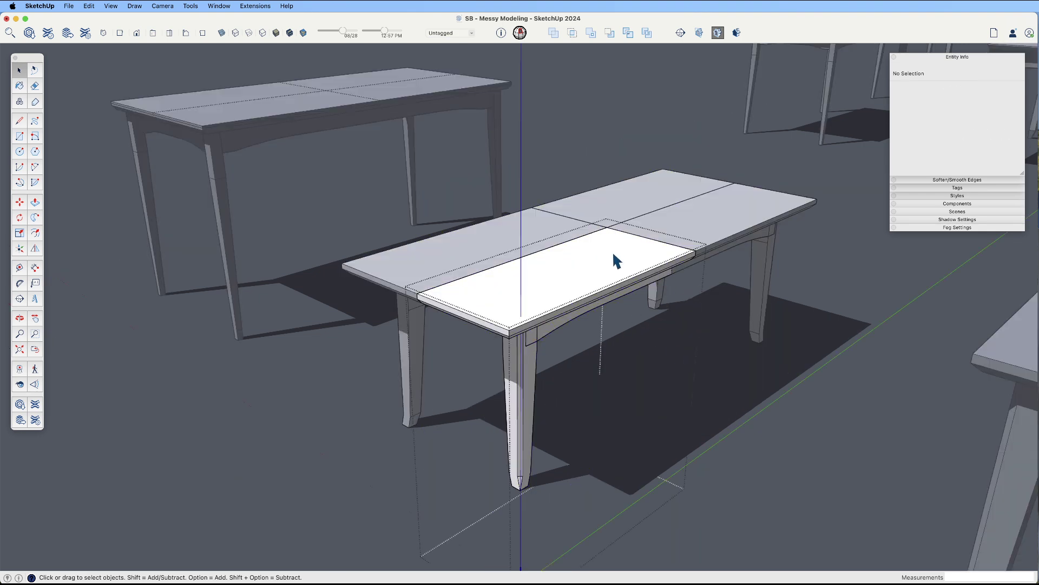
pyautogui.moveTo(615, 260); pyautogui.dragTo(528, 352, button='middle')
pyautogui.click(545, 315)
pyautogui.doubleClick(549, 321)
pyautogui.scroll(5, 554, 324)
pyautogui.moveTo(554, 325)
pyautogui.mouseDown(button='middle')
pyautogui.moveTo(580, 304)
pyautogui.moveTo(562, 308)
pyautogui.mouseUp(button='middle')
pyautogui.doubleClick(563, 308)
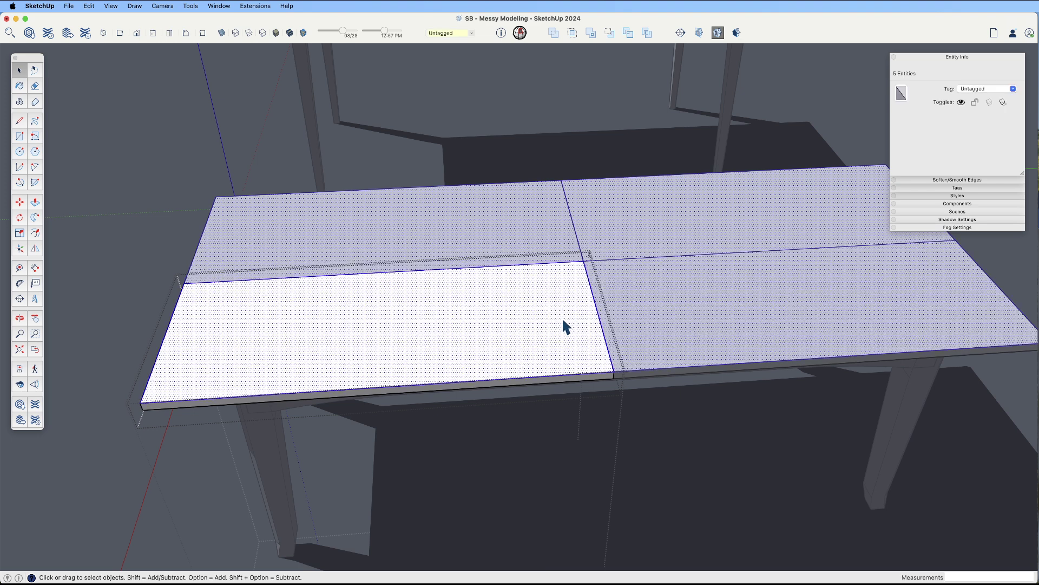
pyautogui.moveTo(545, 216); pyautogui.dragTo(698, 441)
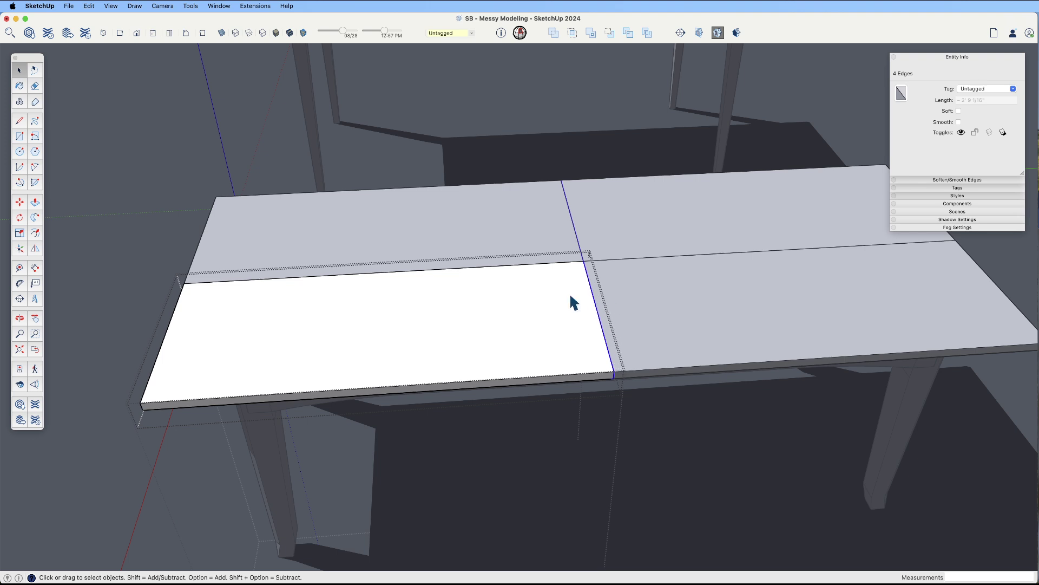
# Close the open contexts, select a corner component and inspect its leg, aprons and quarter top from a low angle
pyautogui.scroll(-5, 582, 298)
pyautogui.moveTo(592, 297); pyautogui.dragTo(677, 290, button='middle')
pyautogui.click(720, 165)
pyautogui.scroll(3, 599, 285)
pyautogui.moveTo(599, 285); pyautogui.dragTo(669, 146, button='middle')
pyautogui.click(667, 207)
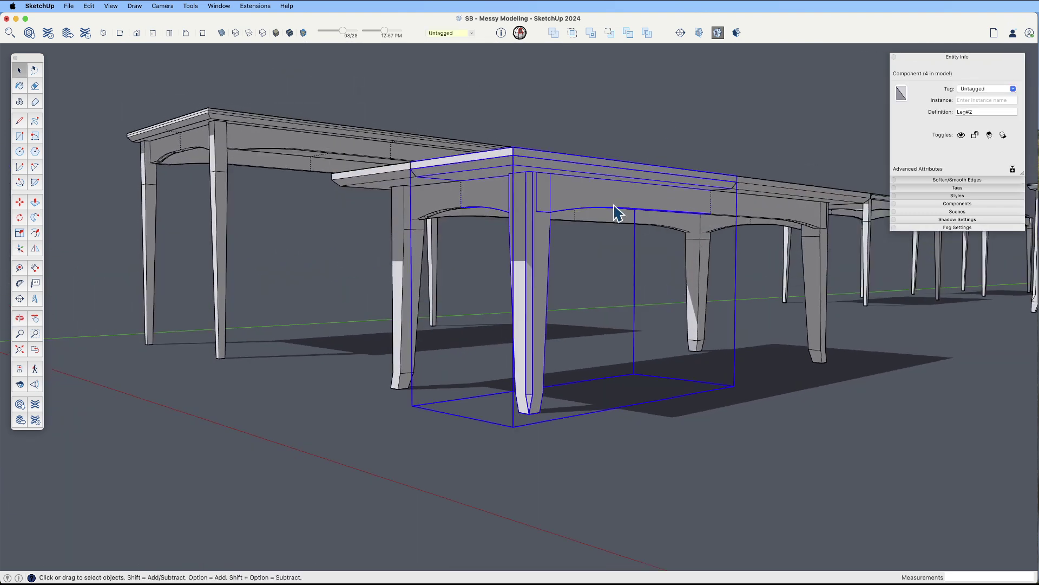
pyautogui.moveTo(617, 213); pyautogui.dragTo(631, 318, button='middle')
pyautogui.moveTo(687, 220); pyautogui.dragTo(476, 404, button='middle')
# Open the quarter tabletop inside the near corner component and hide the four edges of its crosswise centre seam
pyautogui.doubleClick(481, 368)
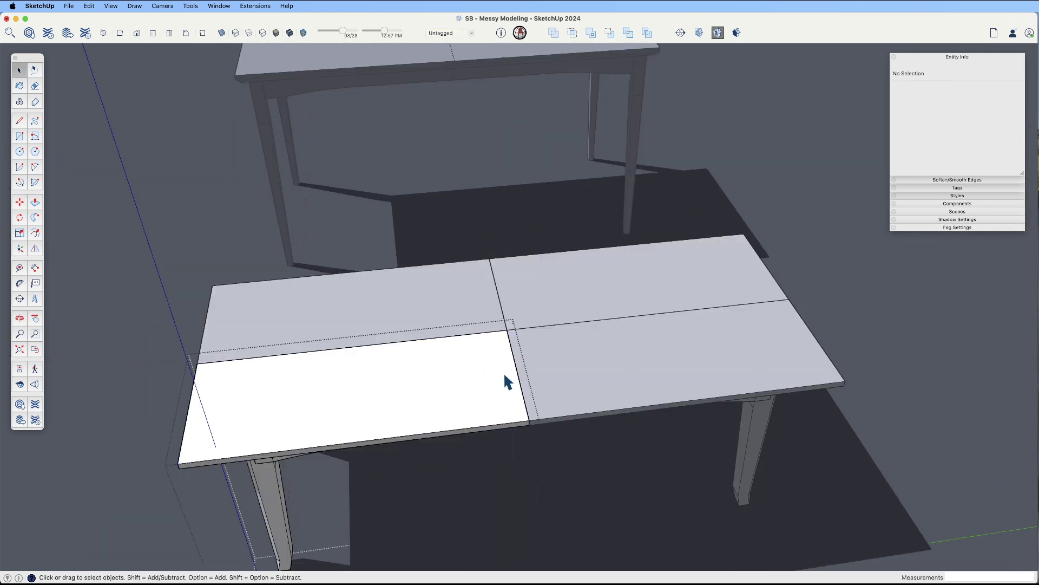
pyautogui.tripleClick(504, 374)
pyautogui.moveTo(479, 289); pyautogui.dragTo(582, 485)
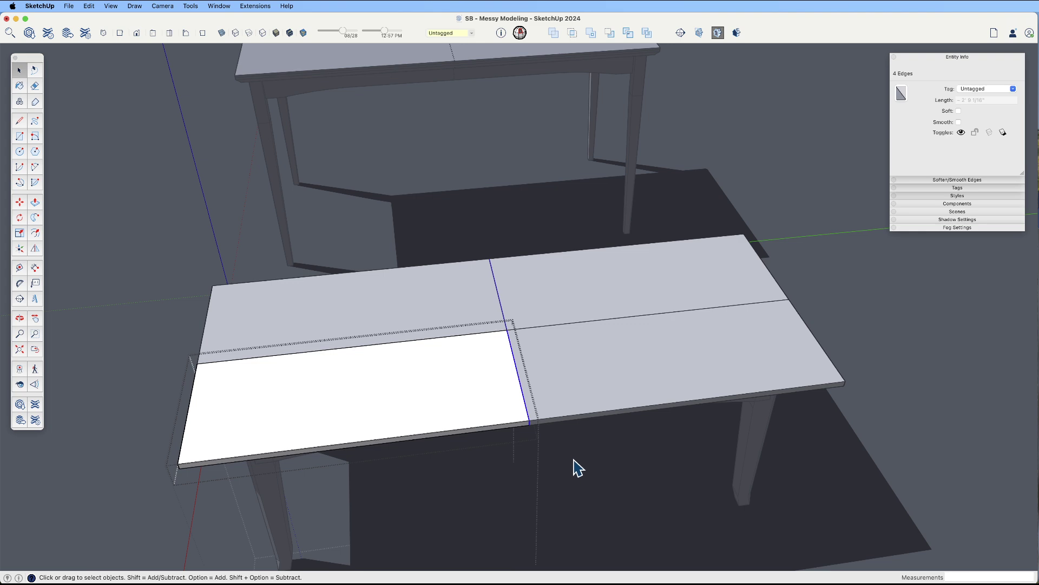
# Hide the quarter tabletop's lengthwise centre seam edges, and close the group and component
pyautogui.moveTo(430, 418); pyautogui.dragTo(677, 391, button='middle')
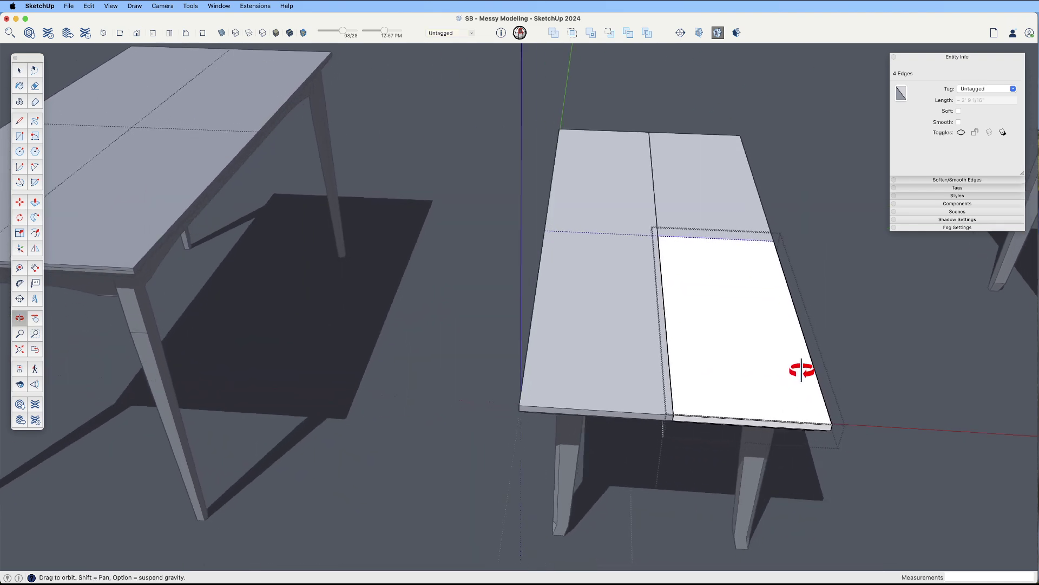
pyautogui.moveTo(798, 368); pyautogui.dragTo(667, 244)
pyautogui.press('space')
pyautogui.moveTo(658, 290); pyautogui.dragTo(695, 471)
pyautogui.click(826, 343)
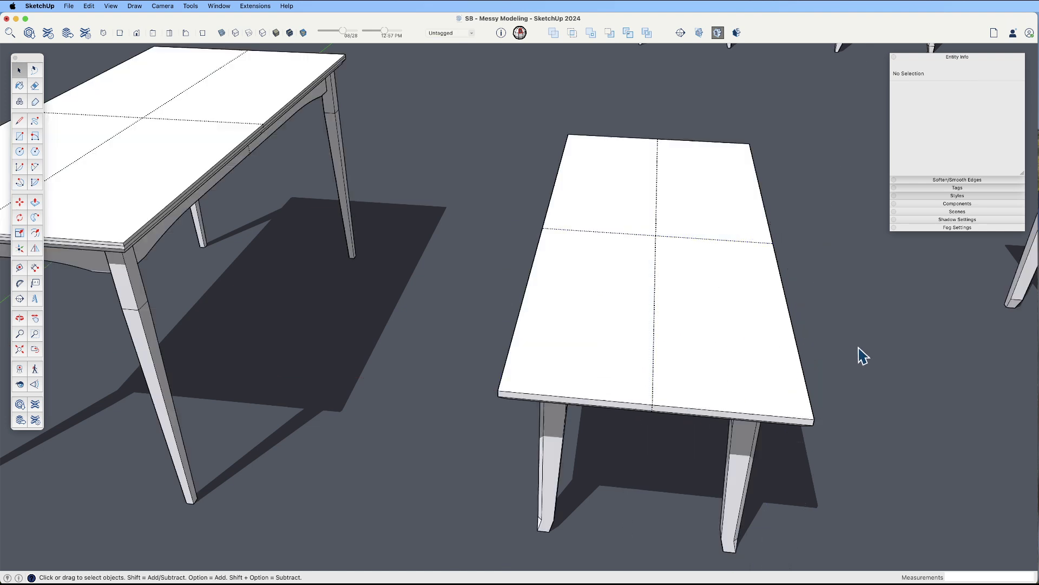
# Toggle Hidden Geometry to compare the tabletop with and without its seams, and review where that display option is set
pyautogui.moveTo(858, 355); pyautogui.dragTo(696, 352, button='middle')
pyautogui.moveTo(697, 352); pyautogui.dragTo(457, 367)
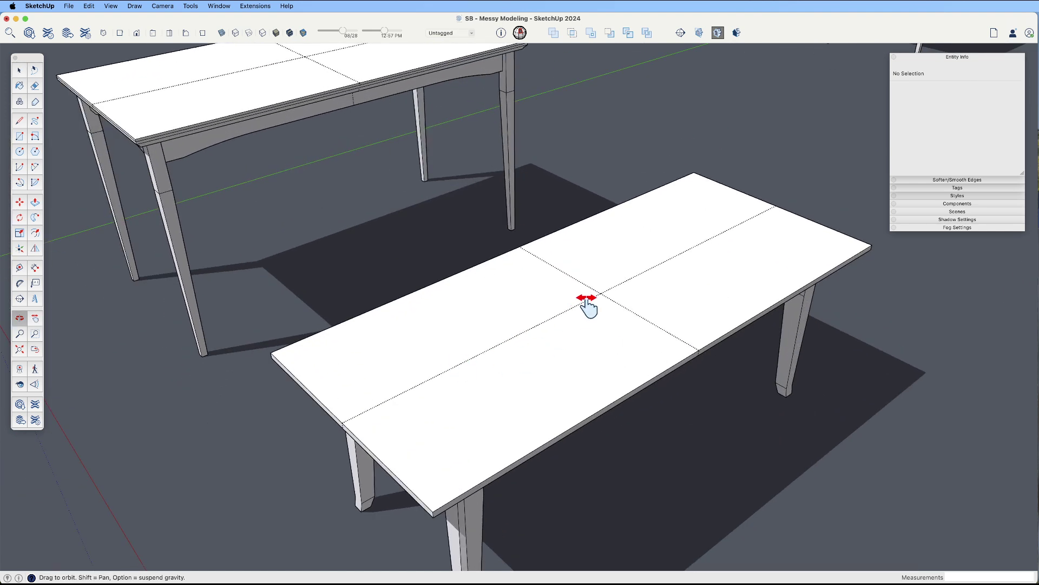
pyautogui.hotkey('shift', 'h')
pyautogui.hotkey('shift', 'h')
pyautogui.hotkey('shift', 'h')
pyautogui.click(111, 6)
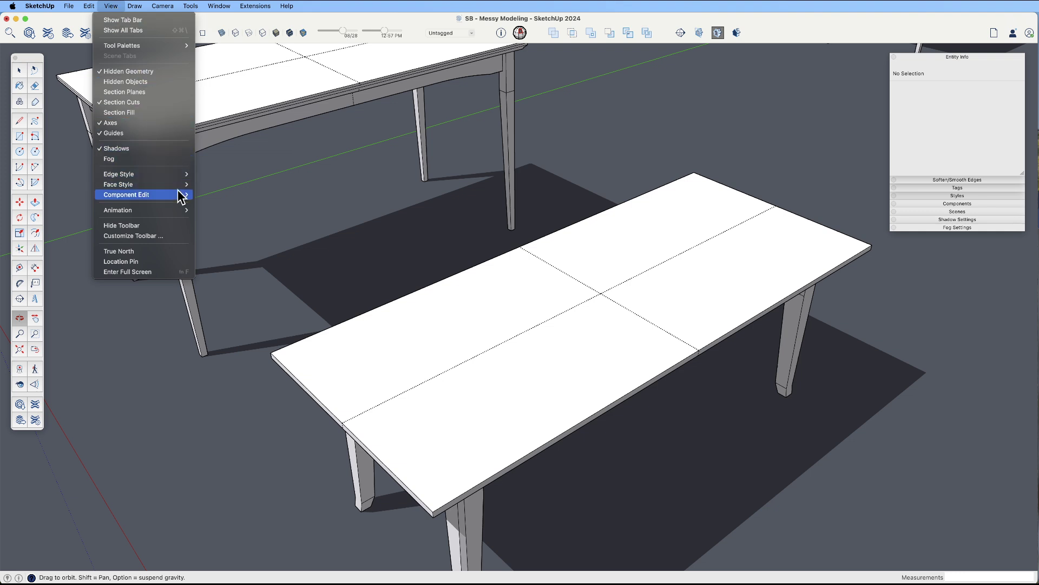
pyautogui.moveTo(177, 216)
pyautogui.moveTo(178, 182)
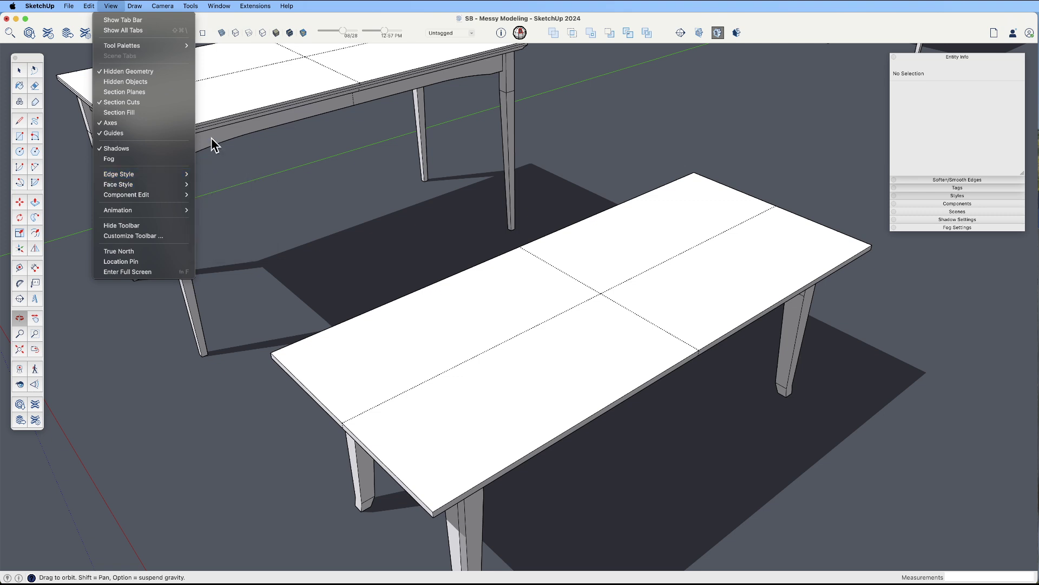
pyautogui.click(222, 22)
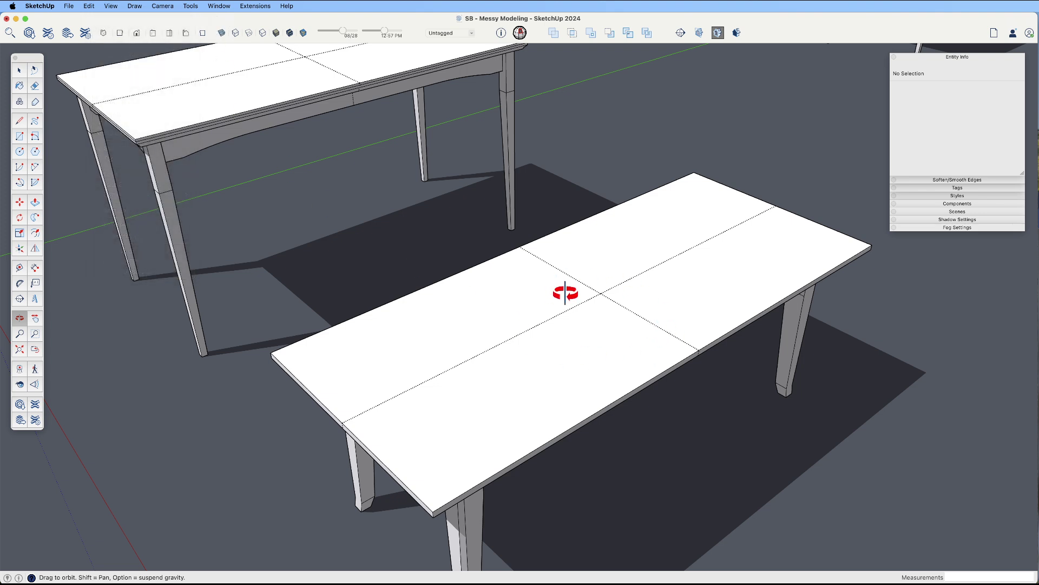
# Select the two corner components at one end of the table and move them outward about 7 13/16" along the green axis
pyautogui.press('space')
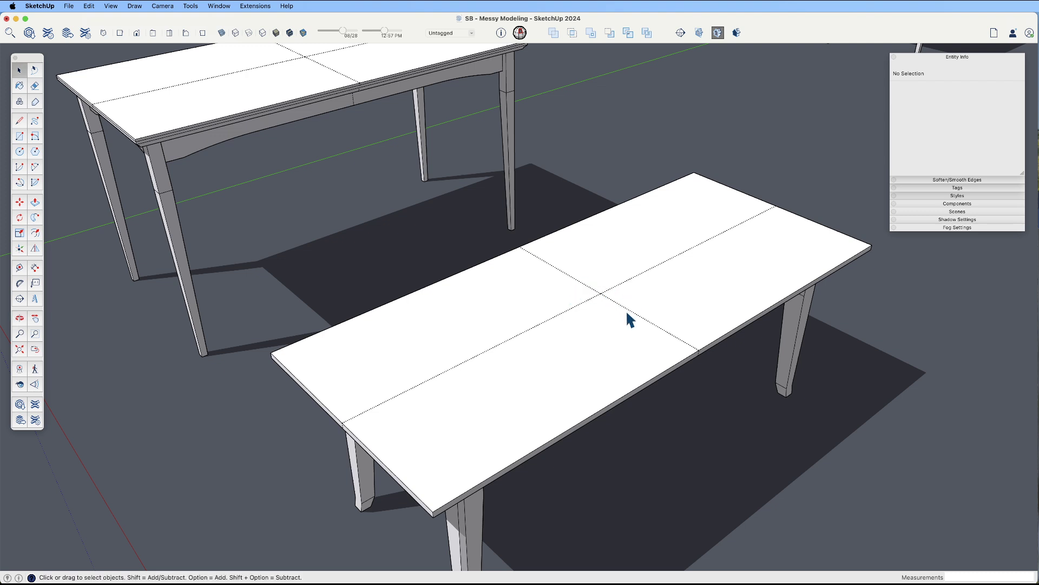
pyautogui.click(619, 311)
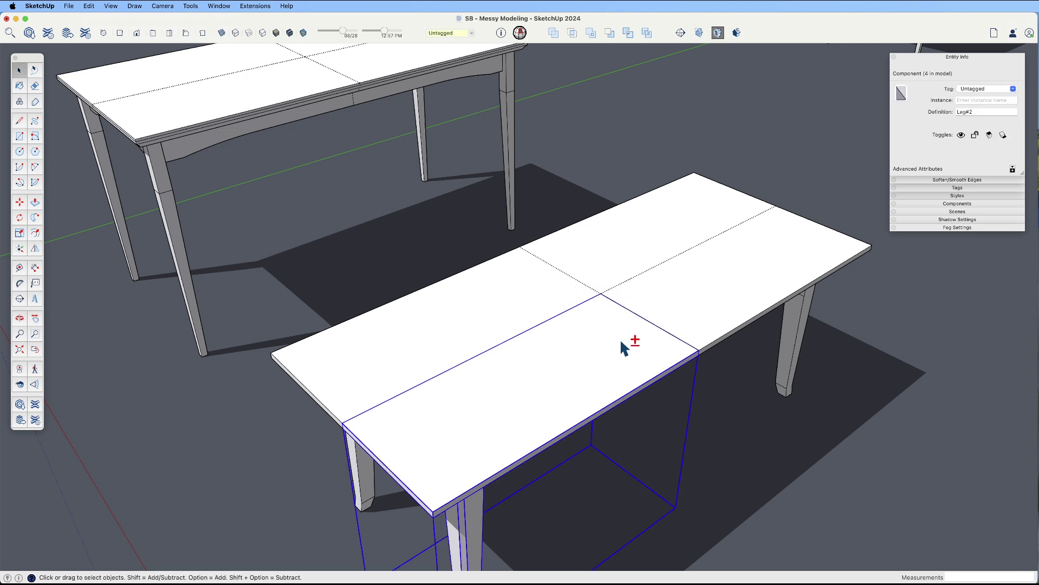
pyautogui.moveTo(622, 342); pyautogui.dragTo(441, 400, button='middle')
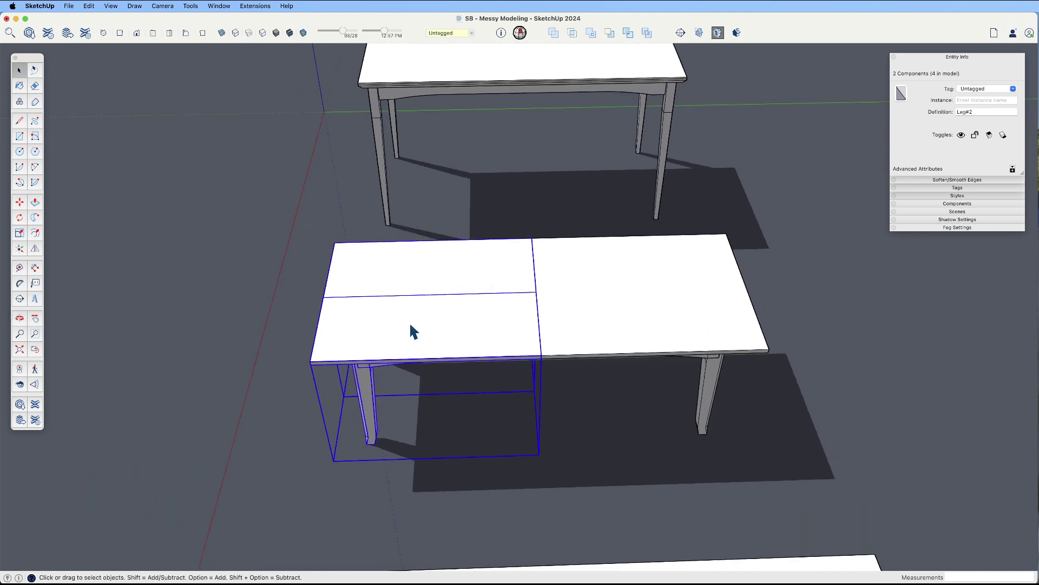
pyautogui.press('m')
pyautogui.click(469, 329)
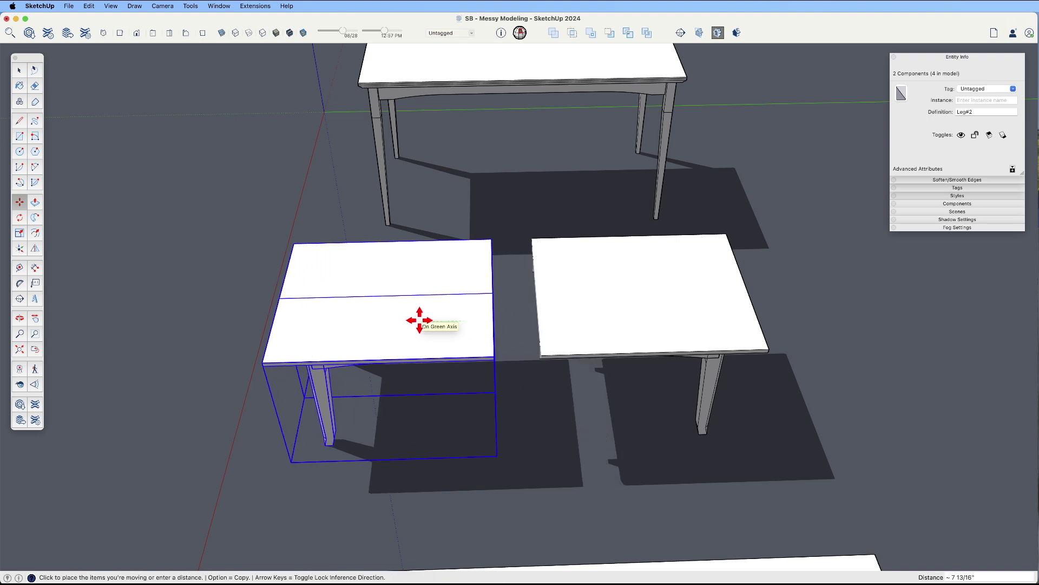
pyautogui.click(420, 320)
pyautogui.press('space')
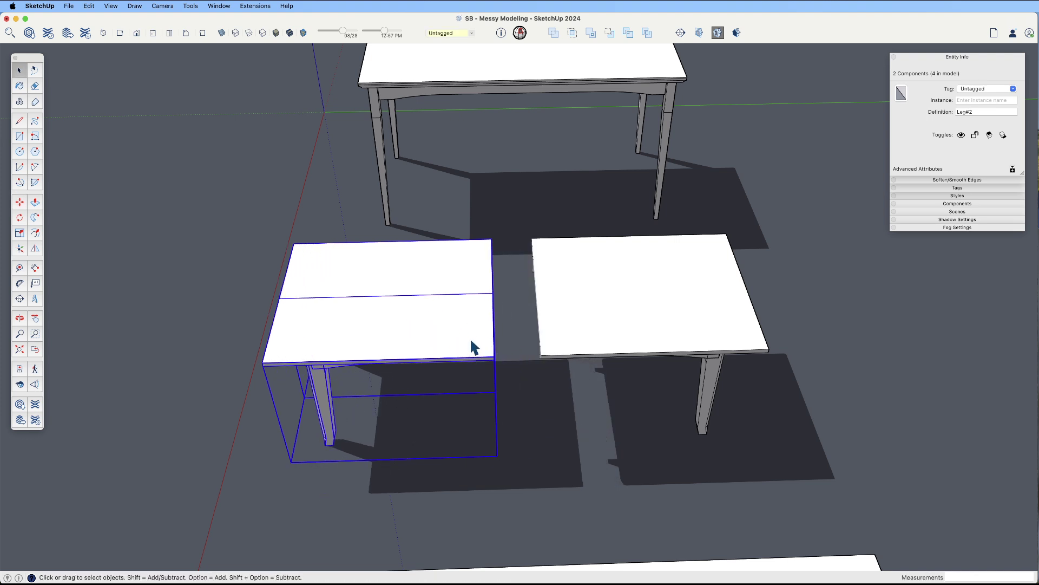
# Undo the last move of the two end corner components and move them outward again by a shorter distance along the green axis
pyautogui.scroll(3, 489, 324)
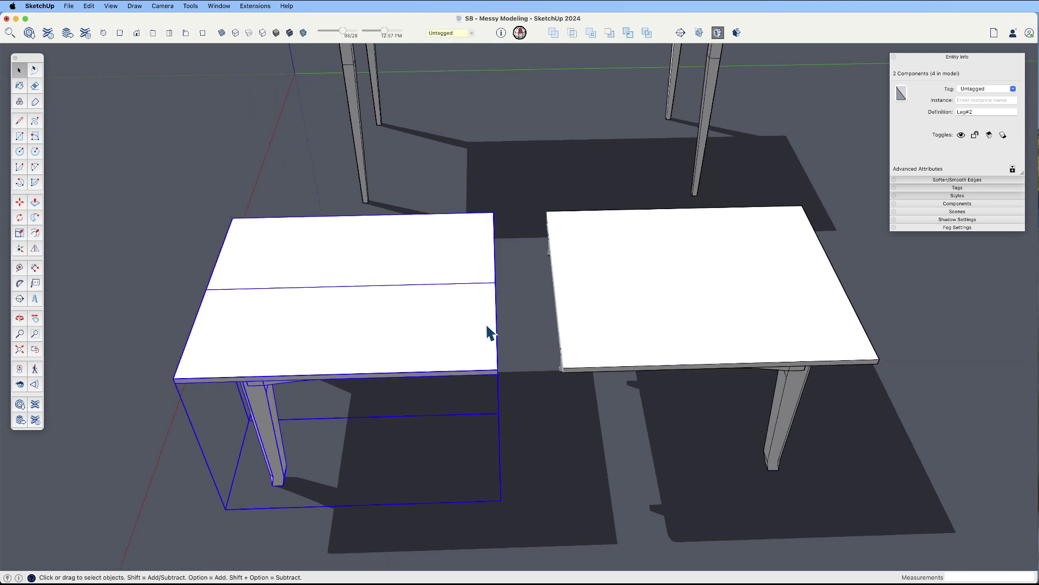
pyautogui.press('super+z')
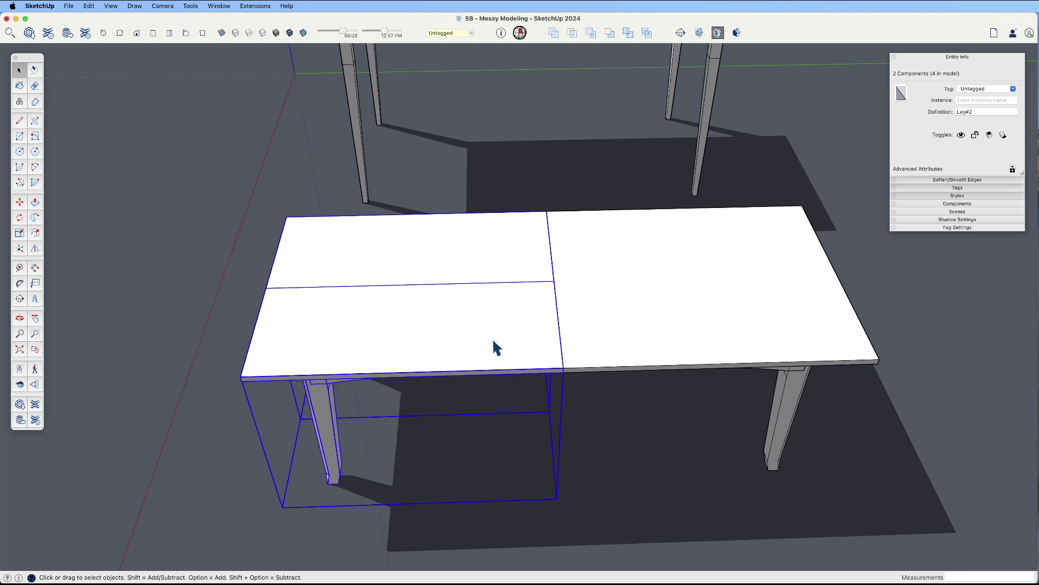
pyautogui.press('m')
pyautogui.click(480, 330)
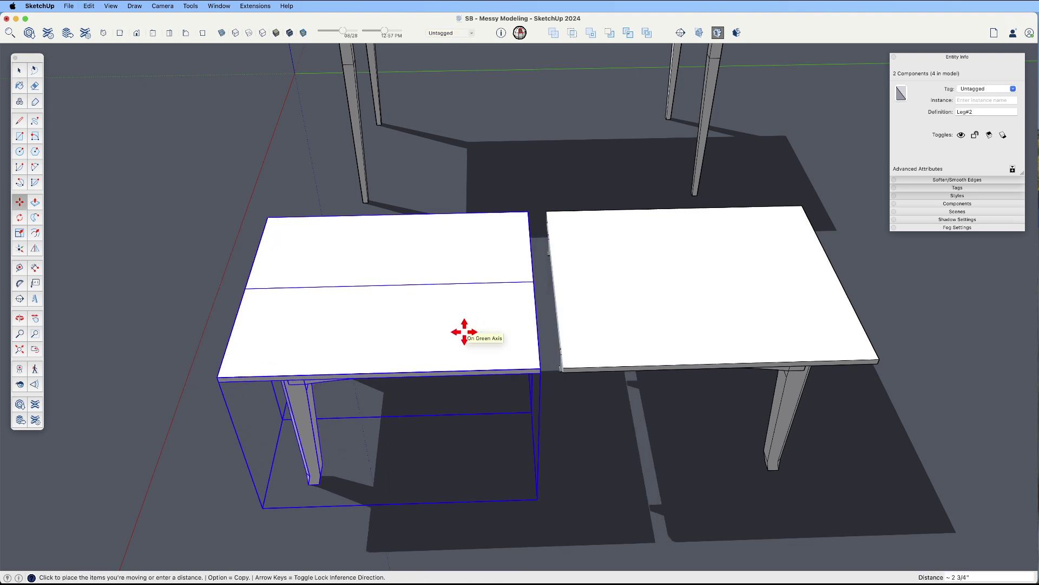
pyautogui.click(464, 331)
pyautogui.press('space')
pyautogui.click(561, 509)
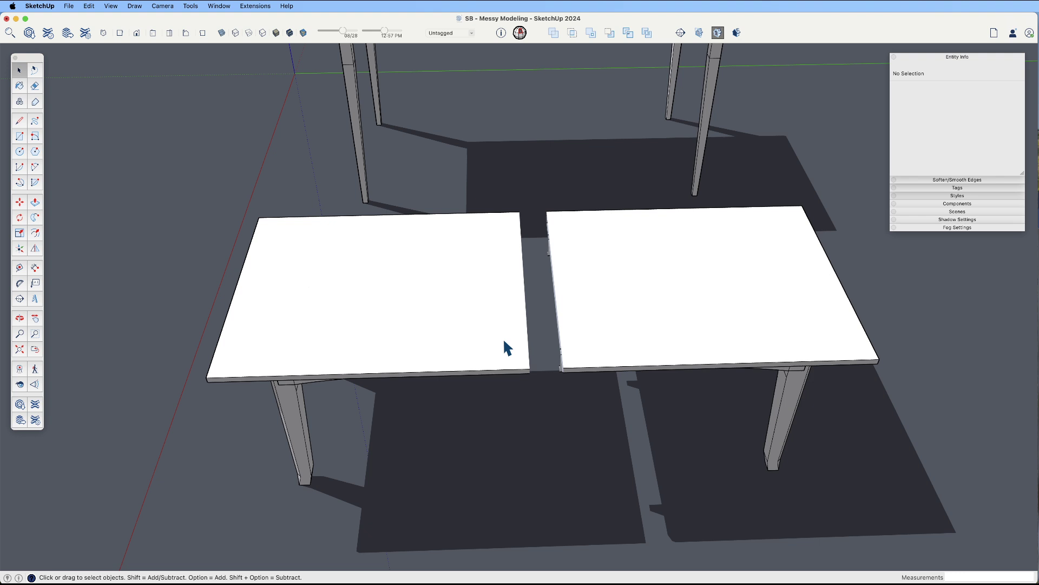
# Open the near quarter tabletop and move its four crosswise seam edges inward along the green axis until the gap between halves closes
pyautogui.doubleClick(504, 341)
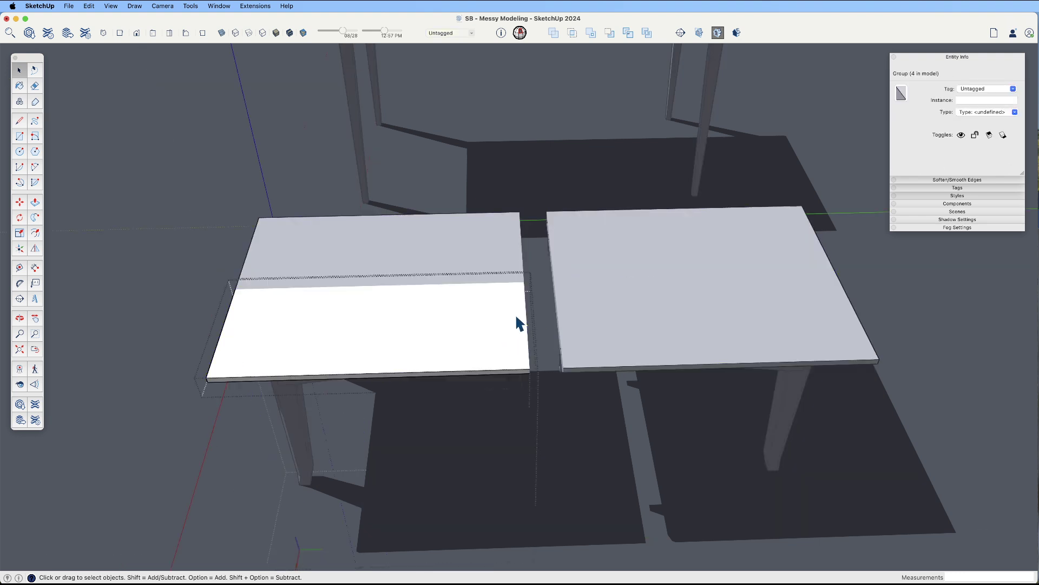
pyautogui.press('super+a')
pyautogui.scroll(3, 581, 339)
pyautogui.moveTo(615, 343); pyautogui.dragTo(606, 318, button='middle')
pyautogui.scroll(2, 562, 338)
pyautogui.scroll(-1, 562, 339)
pyautogui.click(606, 318)
pyautogui.moveTo(531, 183); pyautogui.dragTo(620, 431)
pyautogui.moveTo(622, 411); pyautogui.dragTo(580, 308, button='middle')
pyautogui.press('p')
pyautogui.press('space')
pyautogui.moveTo(501, 190); pyautogui.dragTo(601, 422)
pyautogui.doubleClick(540, 301)
pyautogui.click(541, 301)
pyautogui.moveTo(487, 191); pyautogui.dragTo(638, 422)
pyautogui.press('m')
pyautogui.click(506, 281)
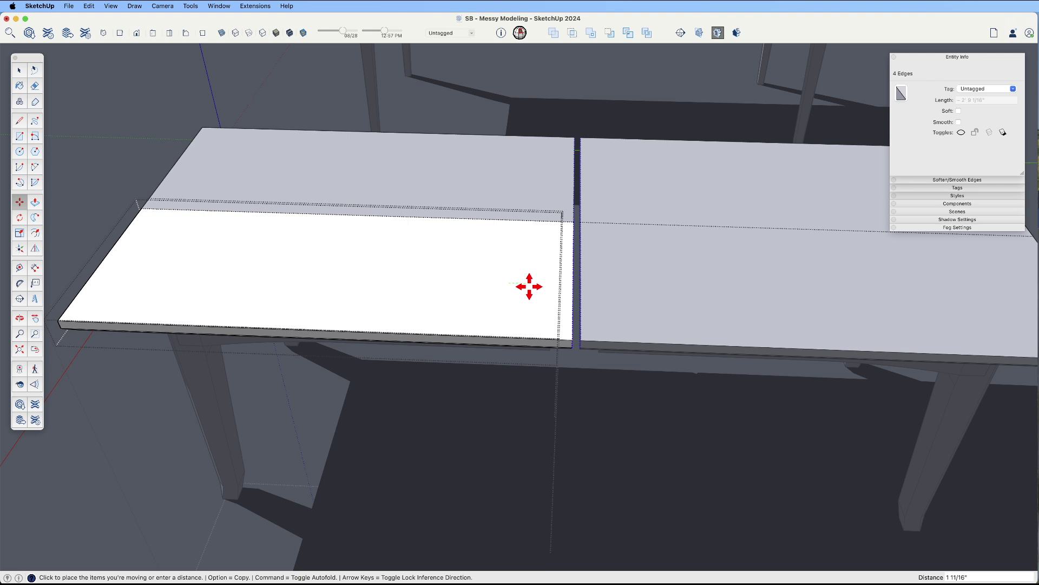
pyautogui.click(530, 286)
pyautogui.scroll(-5, 478, 373)
pyautogui.press('space')
pyautogui.click(628, 455)
# Select the two corner components at the table's other end and move them away along the green axis to separate the halves
pyautogui.moveTo(626, 431); pyautogui.dragTo(671, 404, button='middle')
pyautogui.moveTo(801, 349); pyautogui.dragTo(740, 269)
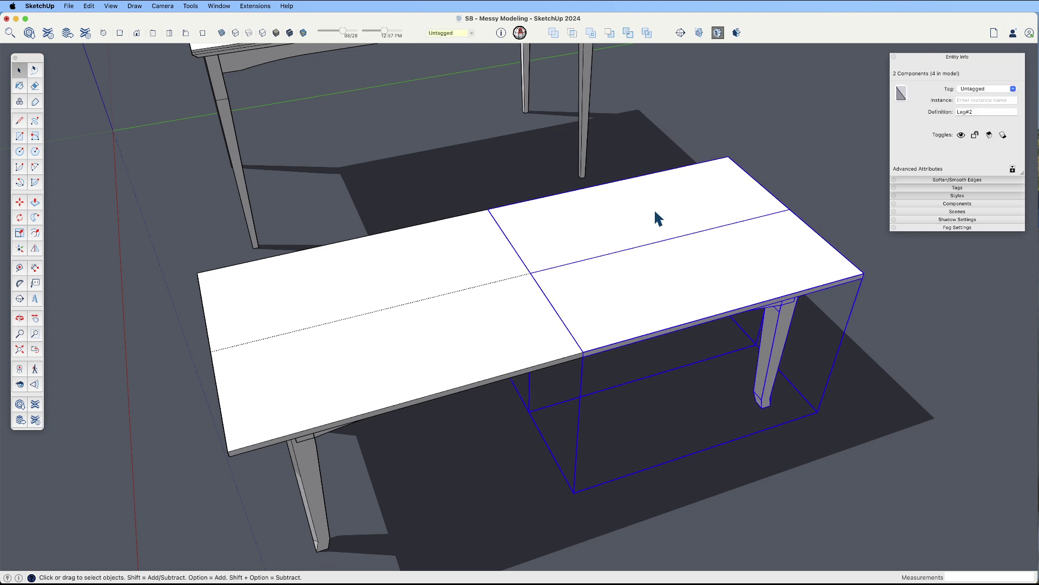
pyautogui.press('m')
pyautogui.click(662, 278)
pyautogui.click(752, 245)
pyautogui.press('space')
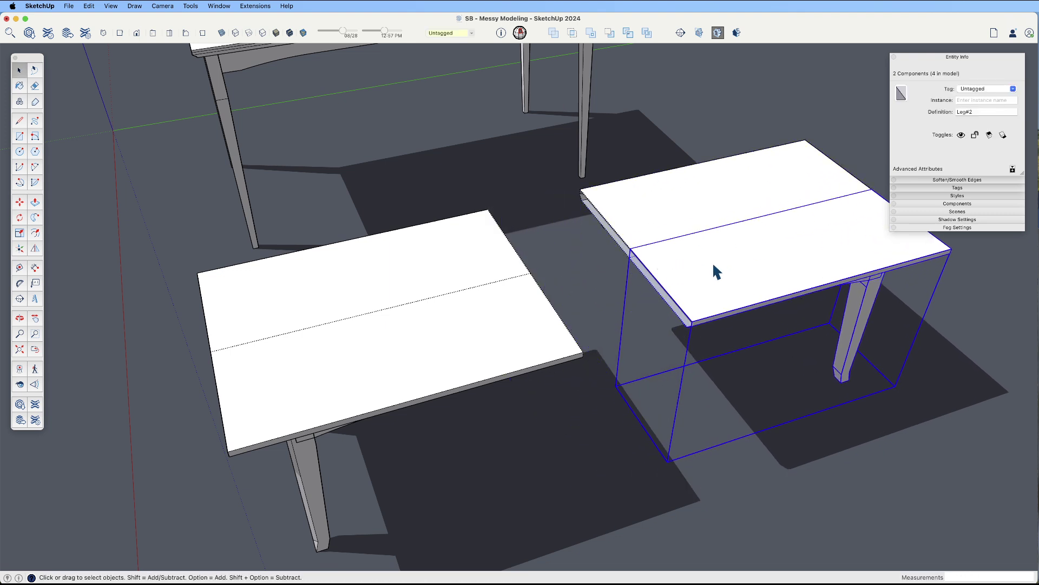
pyautogui.click(715, 373)
pyautogui.scroll(3, 663, 276)
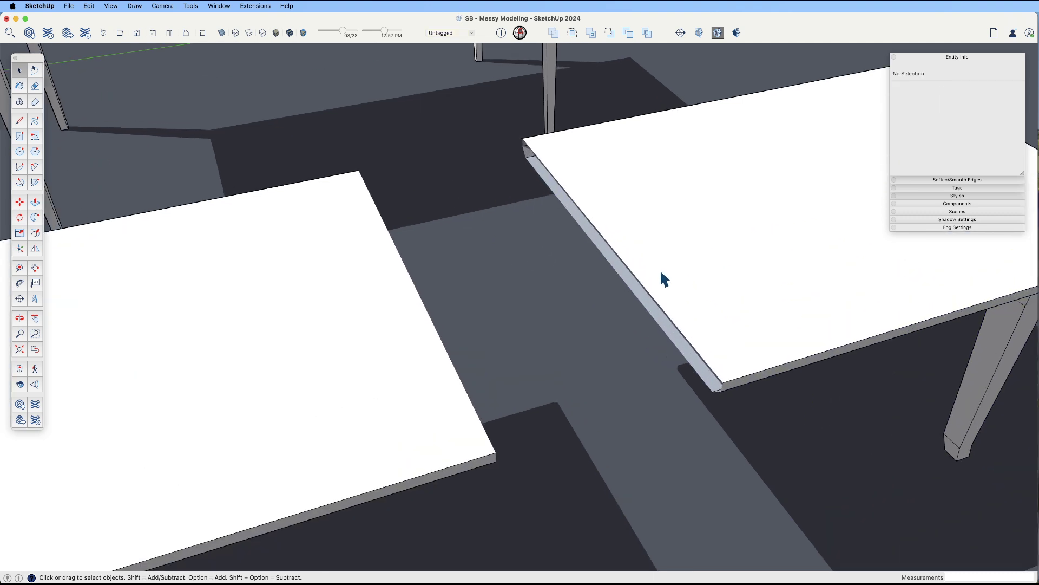
pyautogui.moveTo(661, 275); pyautogui.dragTo(610, 276, button='middle')
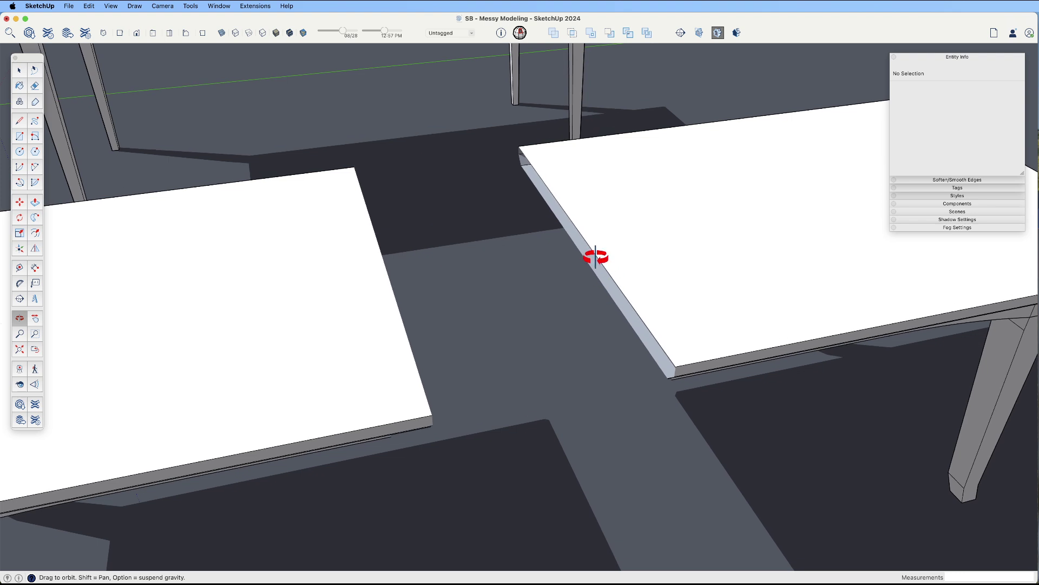
pyautogui.moveTo(645, 323); pyautogui.dragTo(463, 332, button='middle')
pyautogui.press('m')
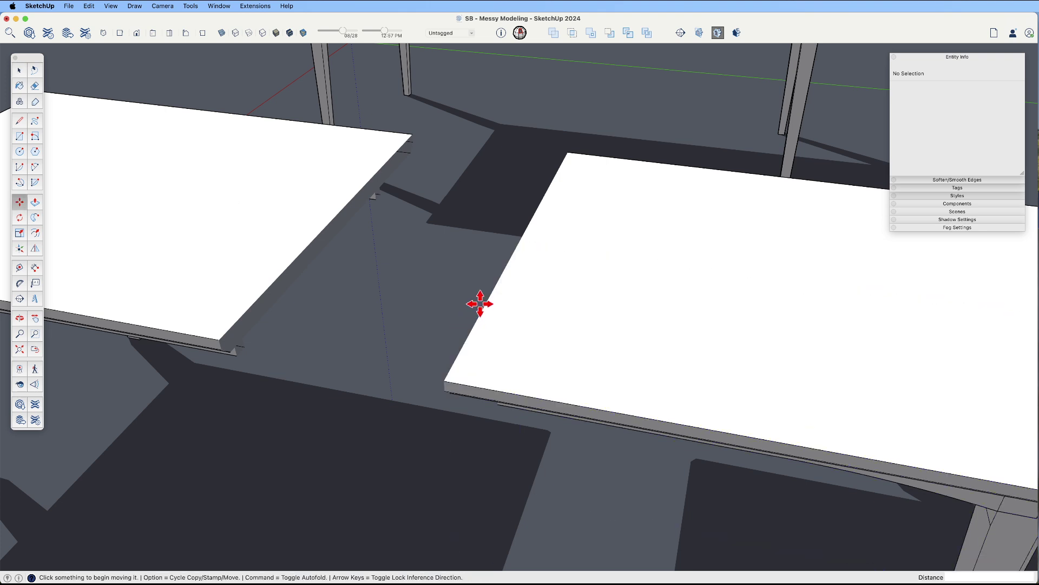
pyautogui.click(503, 308)
pyautogui.press('Escape')
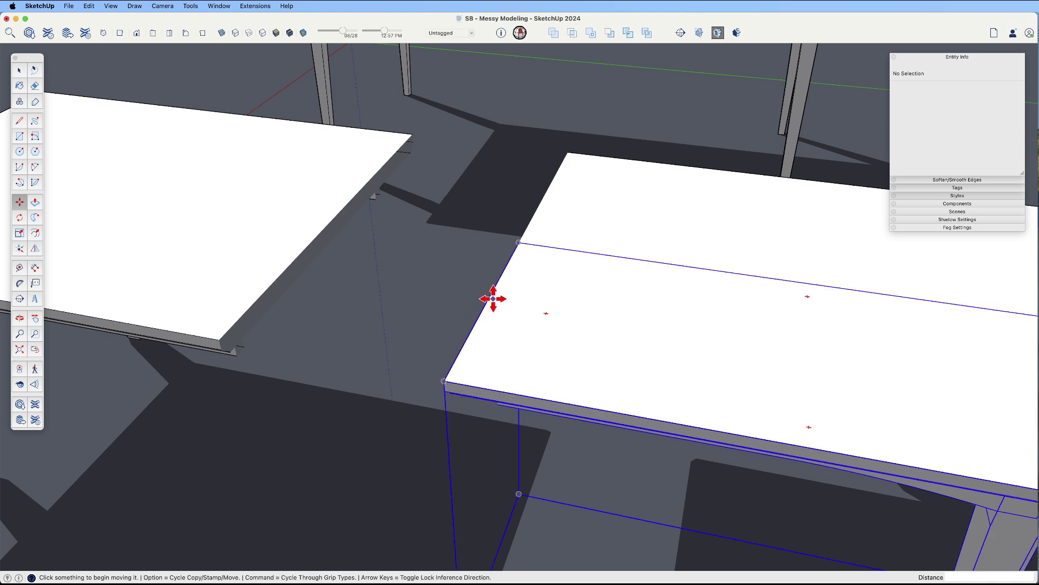
# Turn on hidden geometry and move the two separated corner components along the green axis to meet the other half's seam edge
pyautogui.scroll(-2, 498, 298)
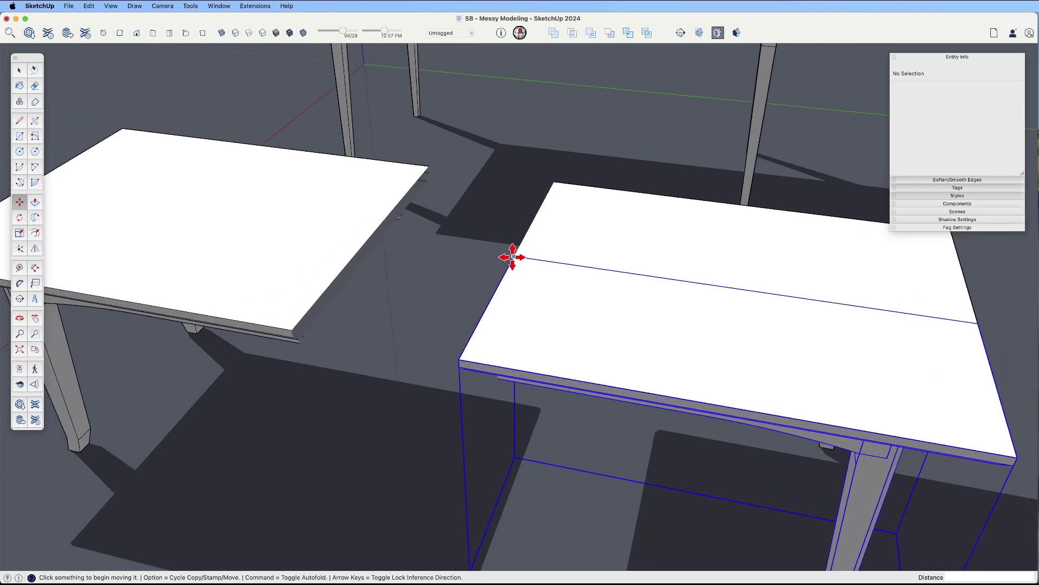
pyautogui.press('space')
pyautogui.moveTo(529, 307); pyautogui.dragTo(468, 224)
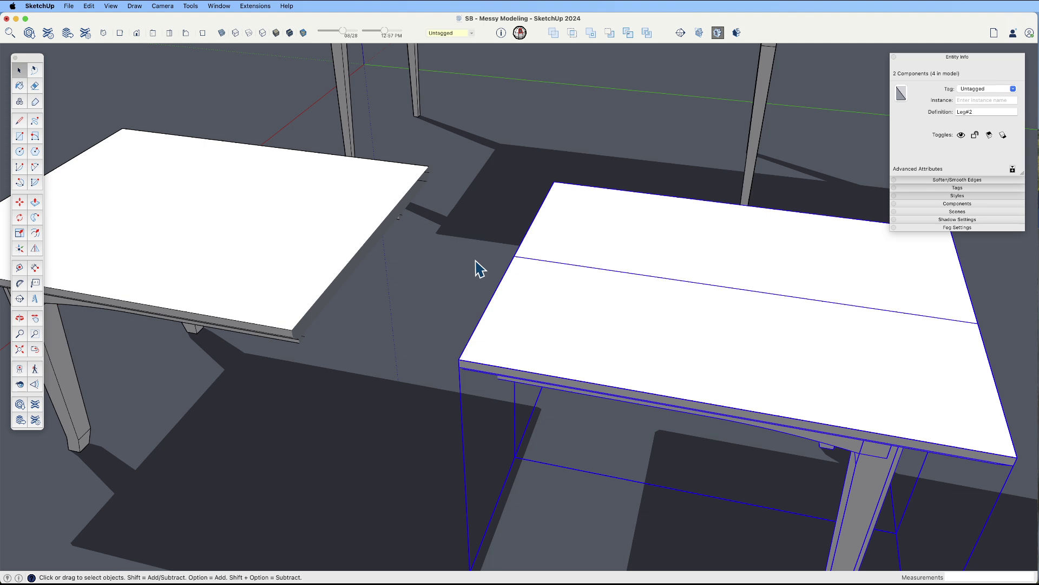
pyautogui.hotkey('shift', 'h')
pyautogui.press('m')
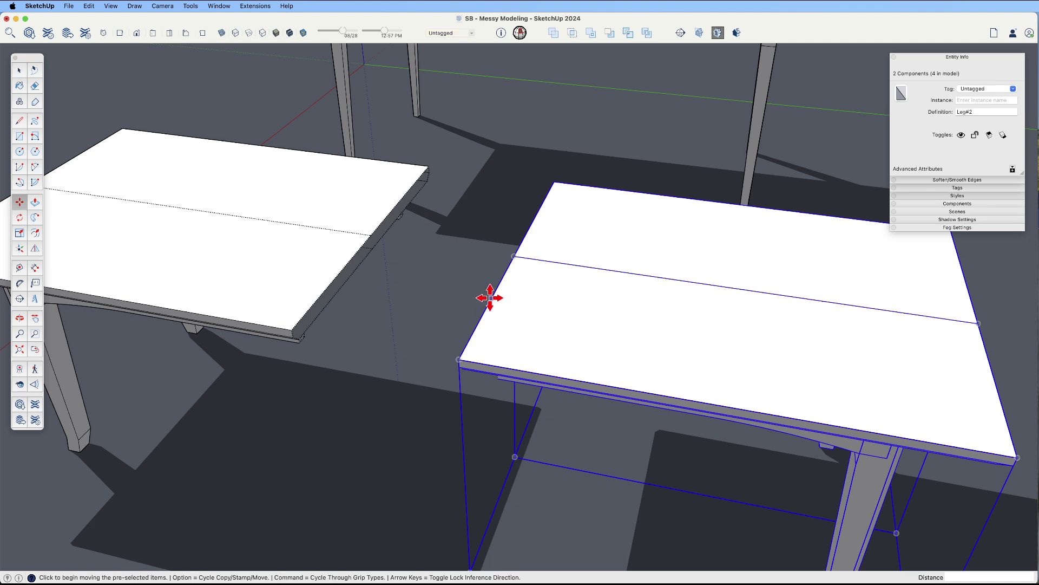
pyautogui.click(492, 295)
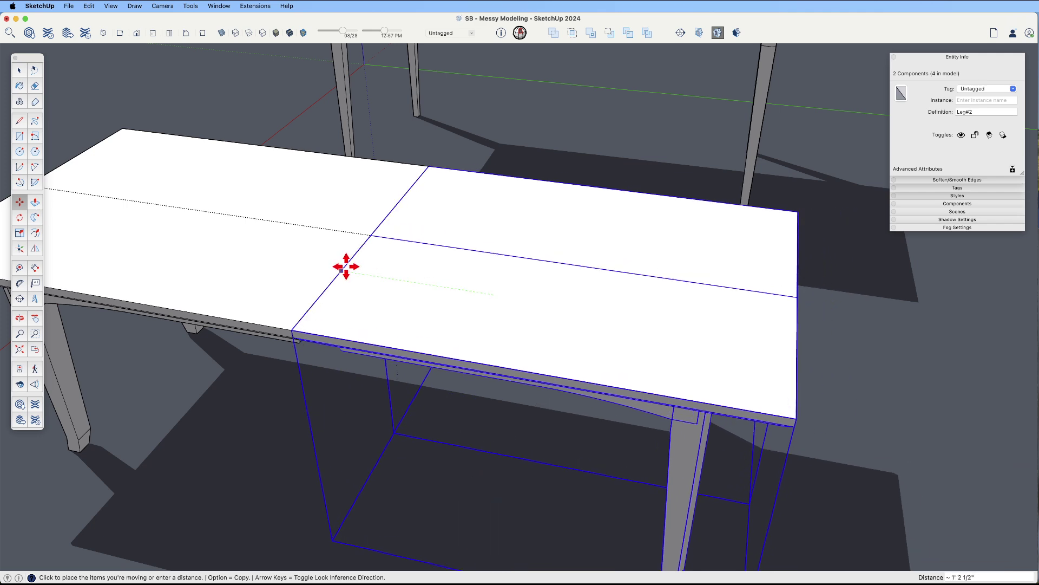
pyautogui.click(342, 270)
# Clear the selection and examine the rows of table variants with their hidden seams displayed
pyautogui.scroll(-3, 413, 294)
pyautogui.moveTo(268, 271); pyautogui.dragTo(704, 328, button='middle')
pyautogui.press('space')
pyautogui.click(795, 379)
pyautogui.scroll(-2, 796, 385)
pyautogui.scroll(-3, 796, 386)
pyautogui.moveTo(731, 365); pyautogui.dragTo(564, 262, button='middle')
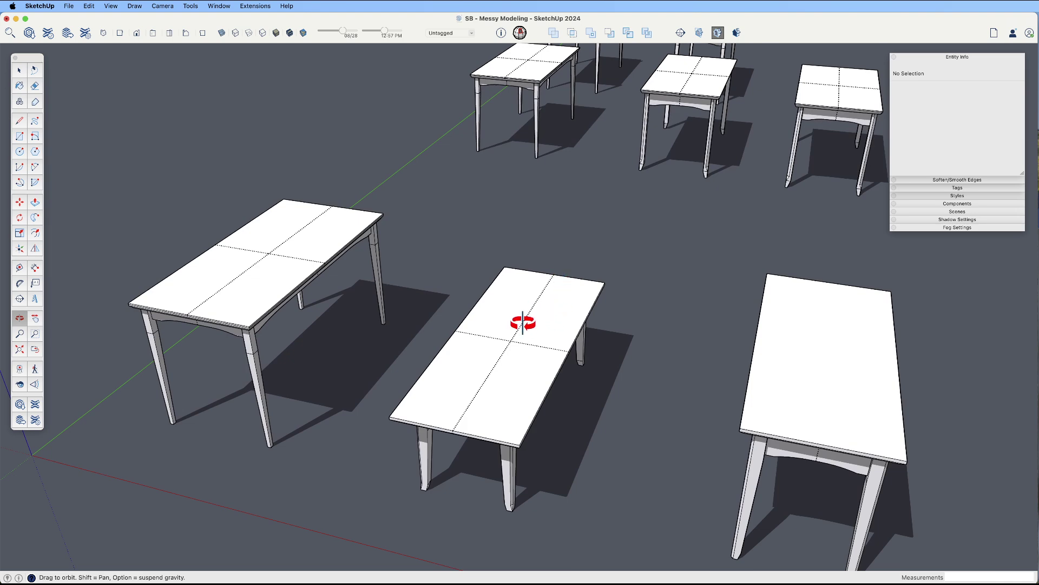
pyautogui.moveTo(503, 349); pyautogui.dragTo(438, 308)
pyautogui.keyDown('shift'); pyautogui.moveTo(438, 309); pyautogui.dragTo(471, 345, button='middle'); pyautogui.keyUp('shift')
pyautogui.scroll(-3, 521, 374)
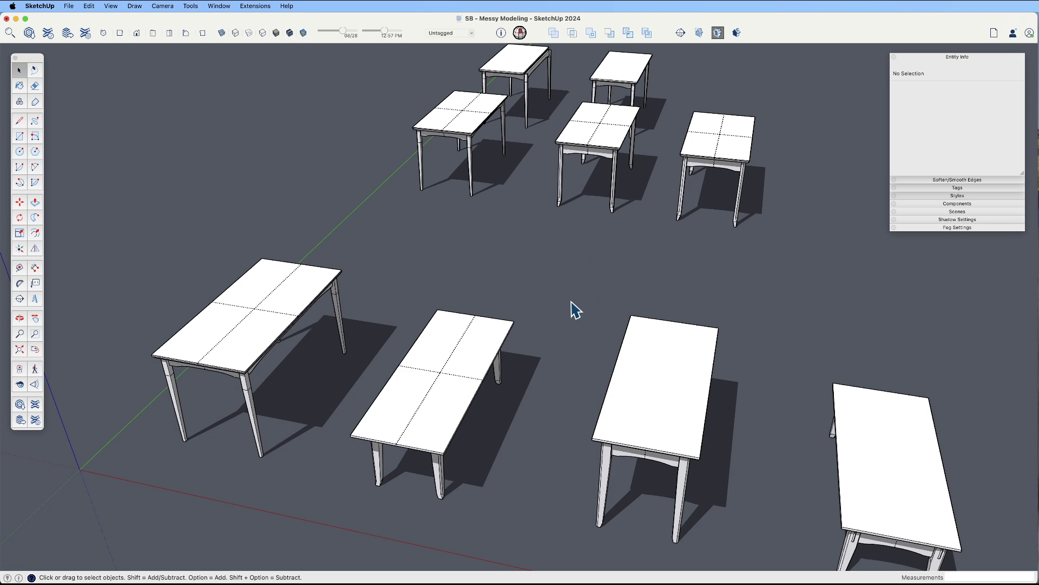
pyautogui.scroll(-4, 499, 326)
# Copy the four components of the back group's outermost table with long-side openings to an empty spot beside its row along the red axis
pyautogui.keyDown('shift'); pyautogui.moveTo(472, 350); pyautogui.dragTo(574, 252, button='middle'); pyautogui.keyUp('shift')
pyautogui.moveTo(655, 200); pyautogui.dragTo(481, 341, button='middle')
pyautogui.moveTo(480, 341); pyautogui.dragTo(394, 214)
pyautogui.press('m')
pyautogui.press('alt')
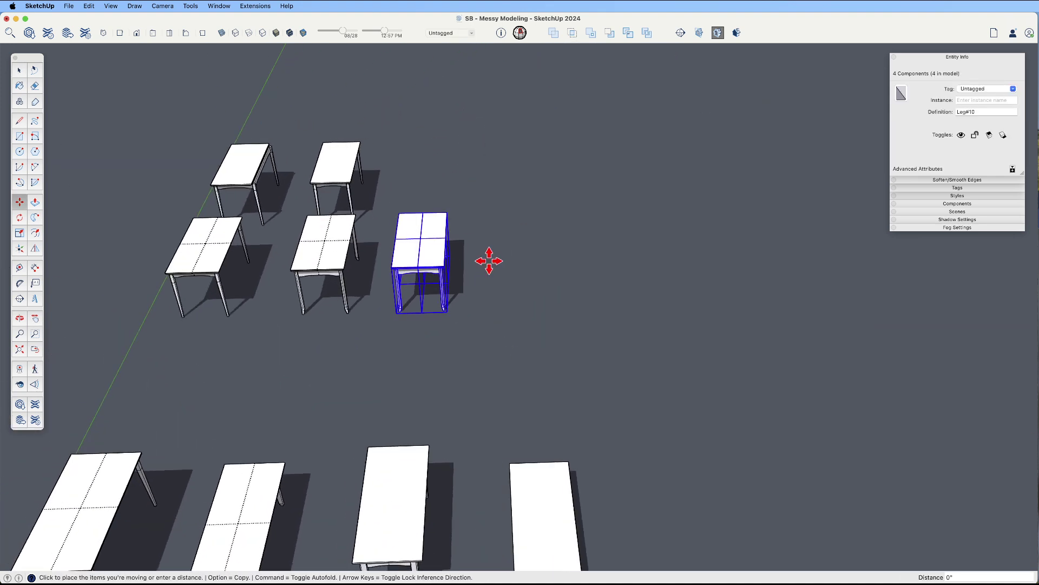
pyautogui.click(492, 260)
pyautogui.click(620, 257)
# Turn hidden geometry off, deselect the copied table and inspect it beside the originals
pyautogui.scroll(5, 571, 246)
pyautogui.moveTo(572, 246); pyautogui.dragTo(448, 280, button='middle')
pyautogui.press('space')
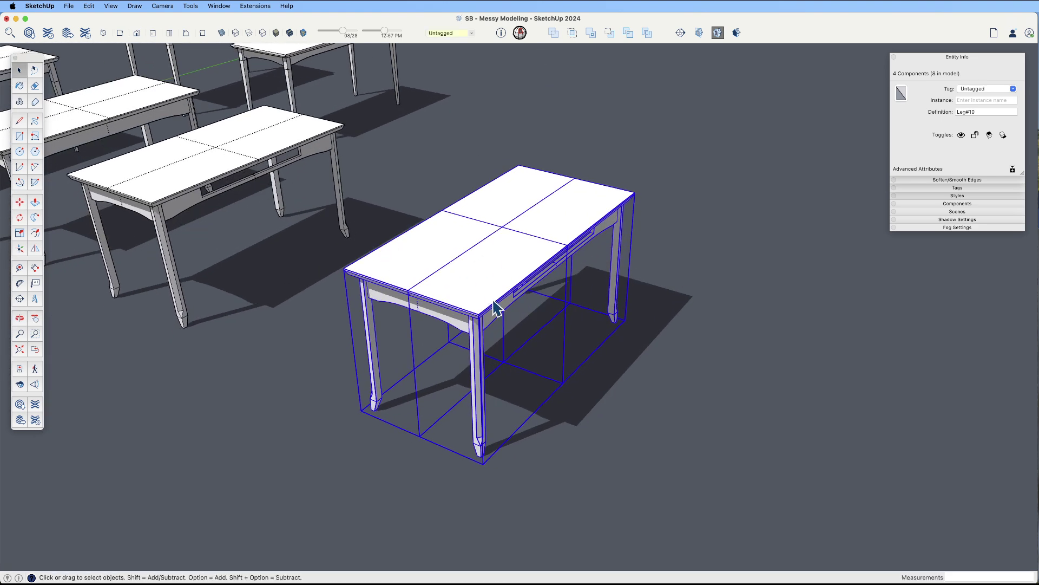
pyautogui.moveTo(548, 263); pyautogui.dragTo(507, 263, button='middle')
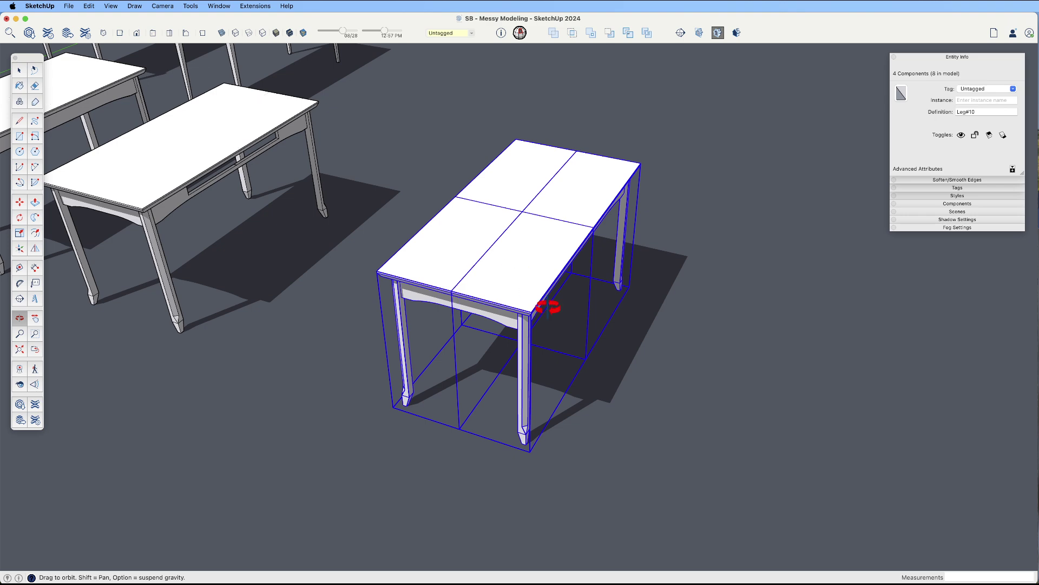
pyautogui.press('space')
pyautogui.click(673, 388)
pyautogui.scroll(-3, 629, 386)
pyautogui.scroll(-2, 630, 386)
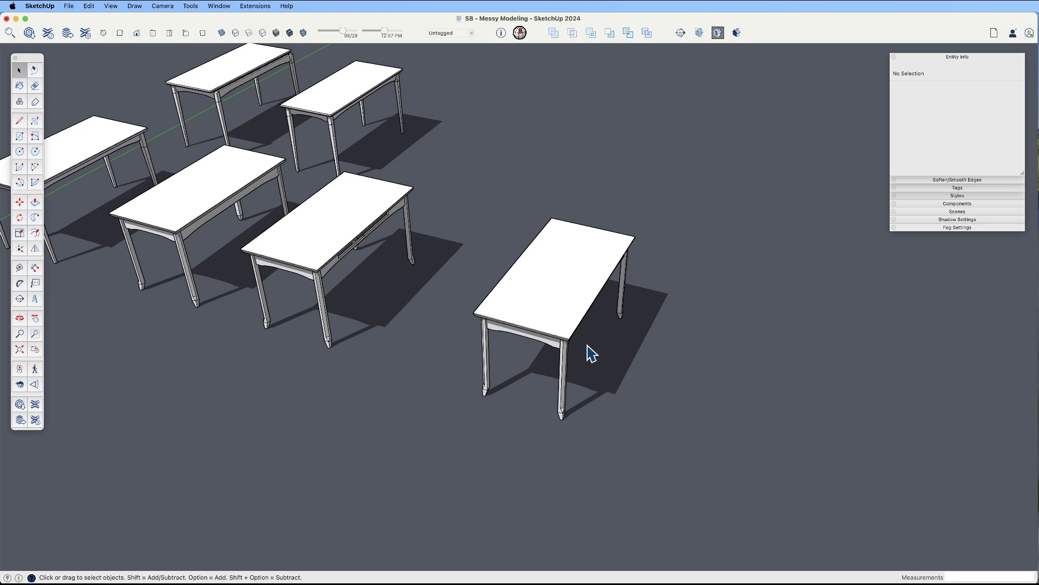
# Select the original of the copied table and place another copy of its four components in front of it
pyautogui.moveTo(578, 323); pyautogui.dragTo(568, 357, button='middle')
pyautogui.moveTo(453, 222); pyautogui.dragTo(545, 367)
pyautogui.press('m')
pyautogui.click(560, 347)
pyautogui.press('alt')
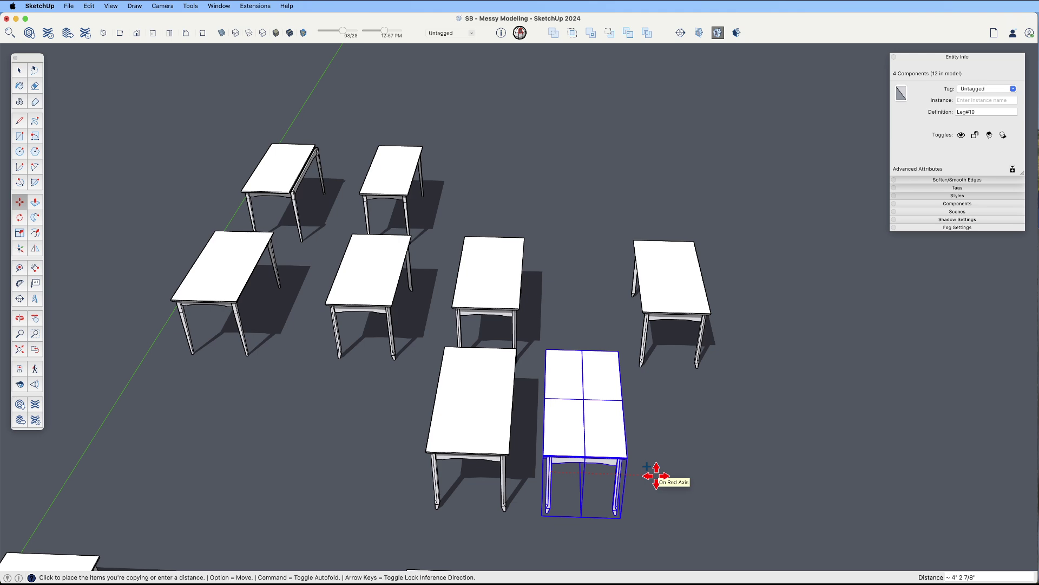
# Select the four components of the table copy standing apart beside the row and make them unique from the other tables
pyautogui.press('space')
pyautogui.scroll(5, 708, 289)
pyautogui.moveTo(708, 293); pyautogui.dragTo(554, 249, button='middle')
pyautogui.moveTo(599, 215); pyautogui.dragTo(553, 199)
pyautogui.rightClick(616, 218)
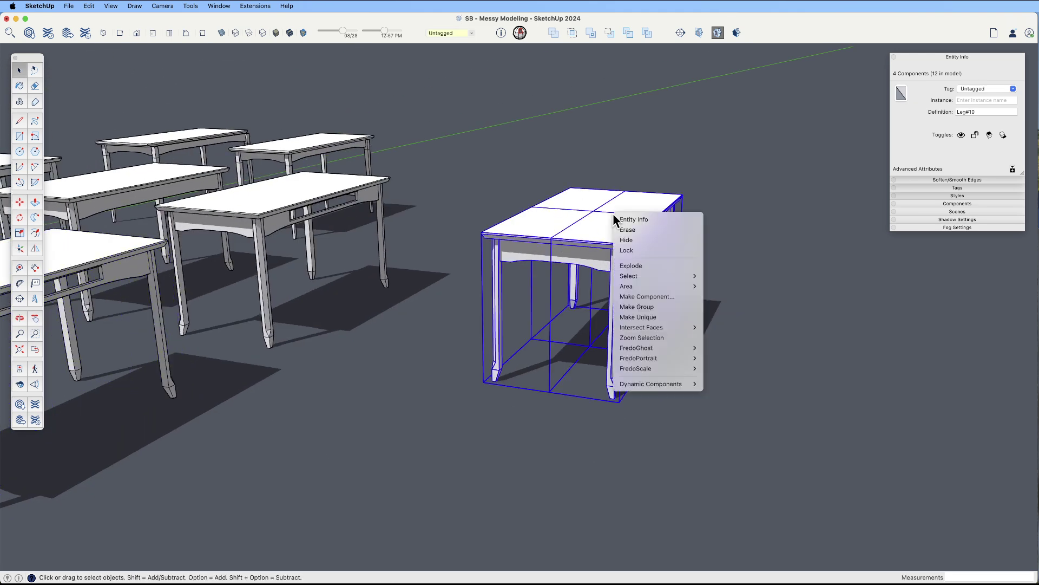
pyautogui.press('Escape')
pyautogui.scroll(6, 569, 270)
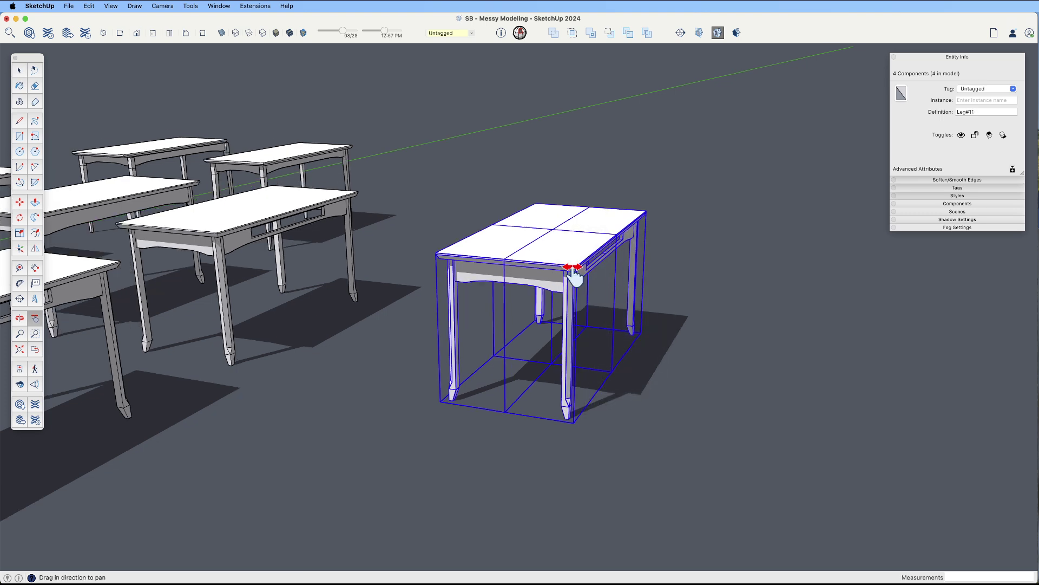
# Open the short end apron inside the unique table's corner component and lower its arched bottom edge about 2 5/8" along the blue axis
pyautogui.doubleClick(545, 282)
pyautogui.click(546, 281)
pyautogui.scroll(-2, 535, 273)
pyautogui.middleClick(535, 274)
pyautogui.doubleClick(534, 274)
pyautogui.press('super+a')
pyautogui.moveTo(537, 297); pyautogui.dragTo(470, 227, button='middle')
pyautogui.moveTo(443, 210); pyautogui.dragTo(661, 295)
pyautogui.scroll(2, 601, 271)
pyautogui.press('m')
pyautogui.moveTo(534, 213); pyautogui.dragTo(539, 239)
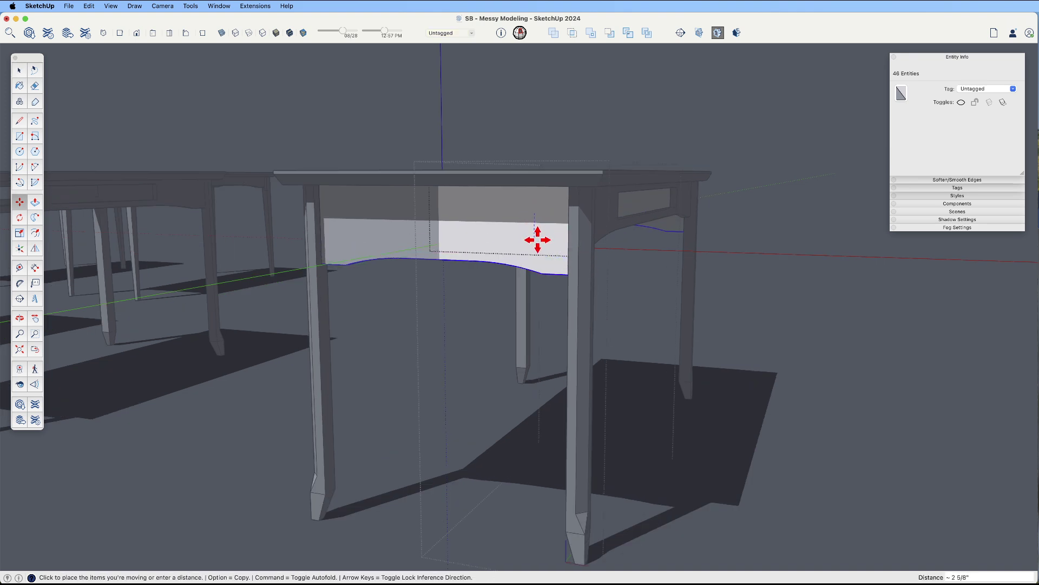
pyautogui.press('space')
# Select the leg and short apron groups within the corner component and move them 2" inward along the green axis
pyautogui.moveTo(747, 319); pyautogui.dragTo(506, 155, button='middle')
pyautogui.keyDown('shift'); pyautogui.click(483, 138); pyautogui.keyUp('shift')
pyautogui.scroll(3, 487, 114)
pyautogui.press('m')
pyautogui.click(476, 128)
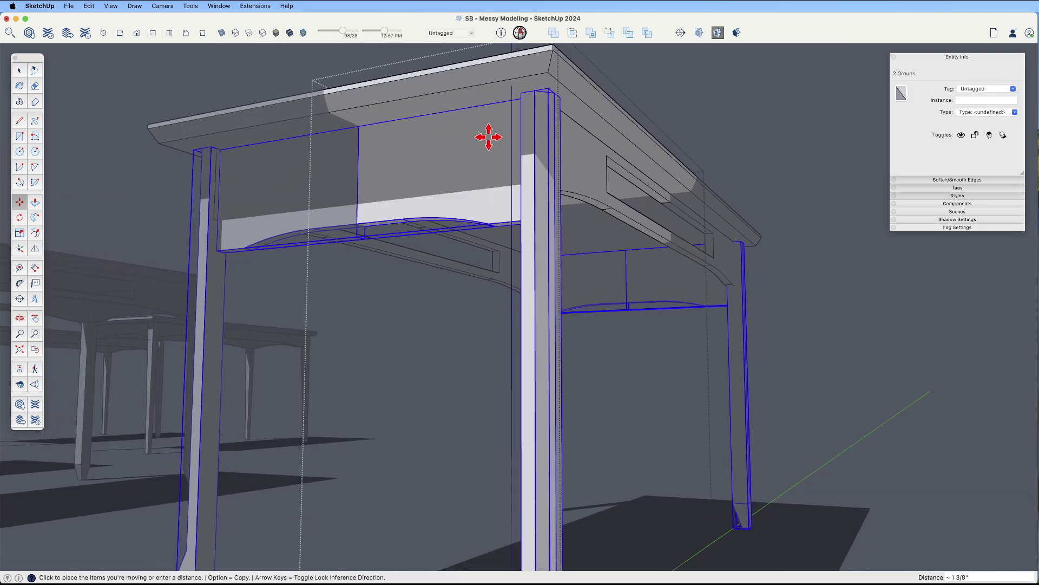
pyautogui.press('Return')
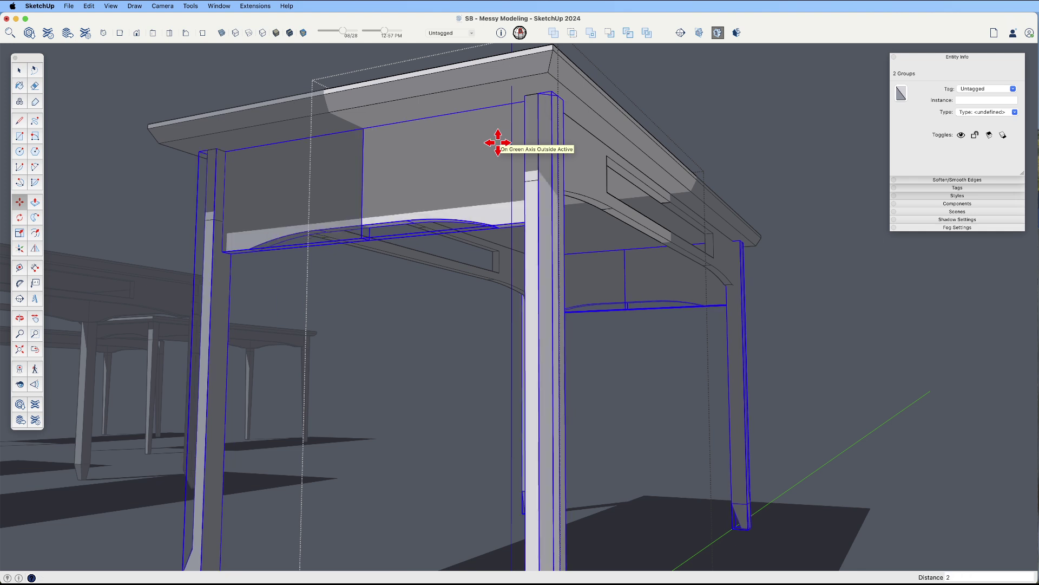
# Open the long side apron and move its leg-end edges and opening end inward along the green axis to follow the leg
pyautogui.press('space')
pyautogui.tripleClick(586, 158)
pyautogui.keyDown('shift'); pyautogui.moveTo(500, 70); pyautogui.dragTo(640, 254); pyautogui.keyUp('shift')
pyautogui.press('m')
pyautogui.click(587, 168)
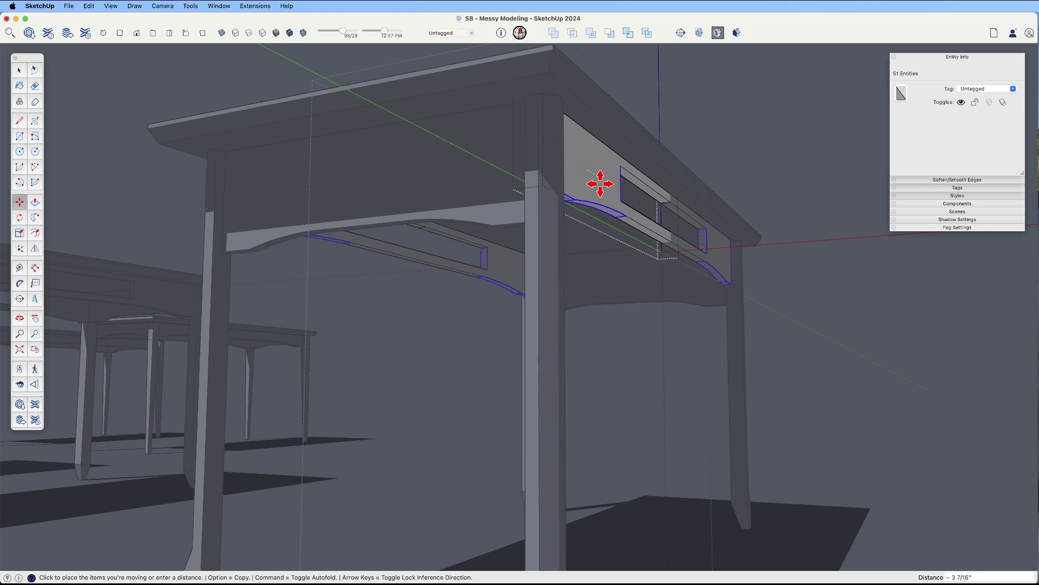
pyautogui.press('Return')
pyautogui.press('space')
# Open the quarter tabletop group, select its outer end edges and extend them outward along the green axis for a longer overhang
pyautogui.scroll(-4, 609, 189)
pyautogui.moveTo(610, 189); pyautogui.dragTo(413, 371, button='middle')
pyautogui.doubleClick(437, 329)
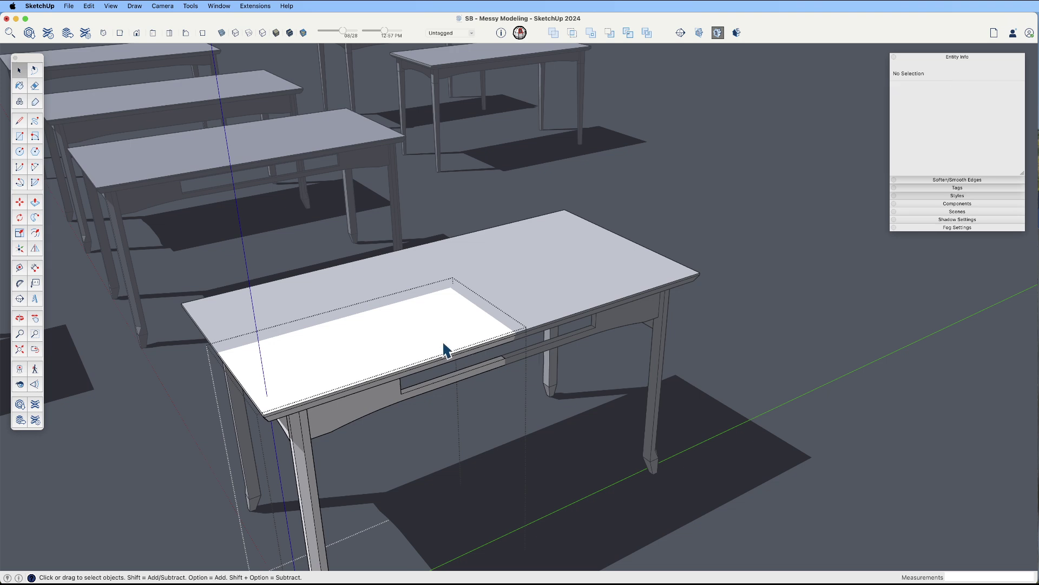
pyautogui.tripleClick(427, 337)
pyautogui.moveTo(427, 337); pyautogui.dragTo(364, 341, button='middle')
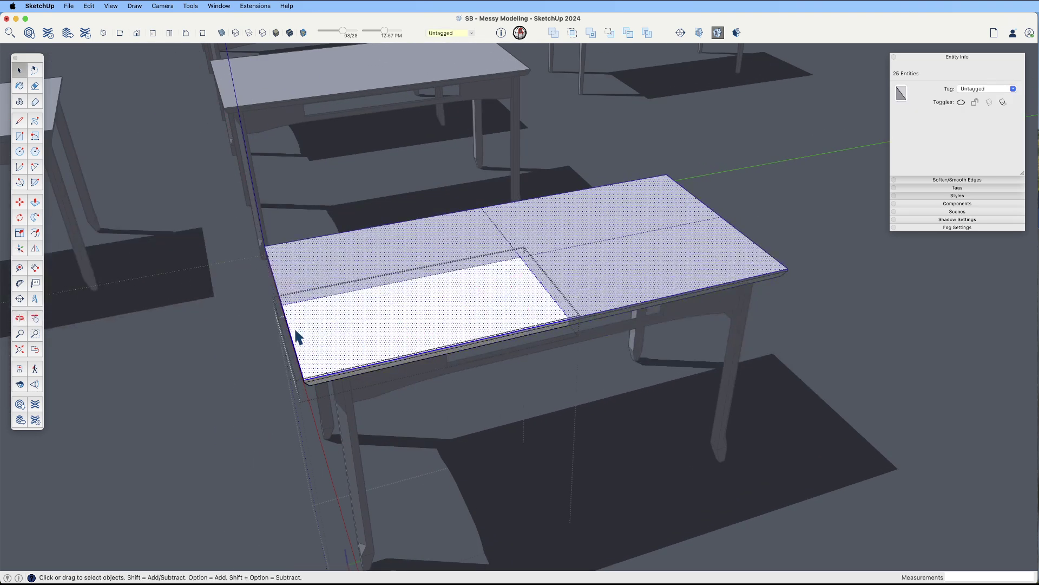
pyautogui.moveTo(256, 286); pyautogui.dragTo(387, 433)
pyautogui.press('m')
pyautogui.click(389, 327)
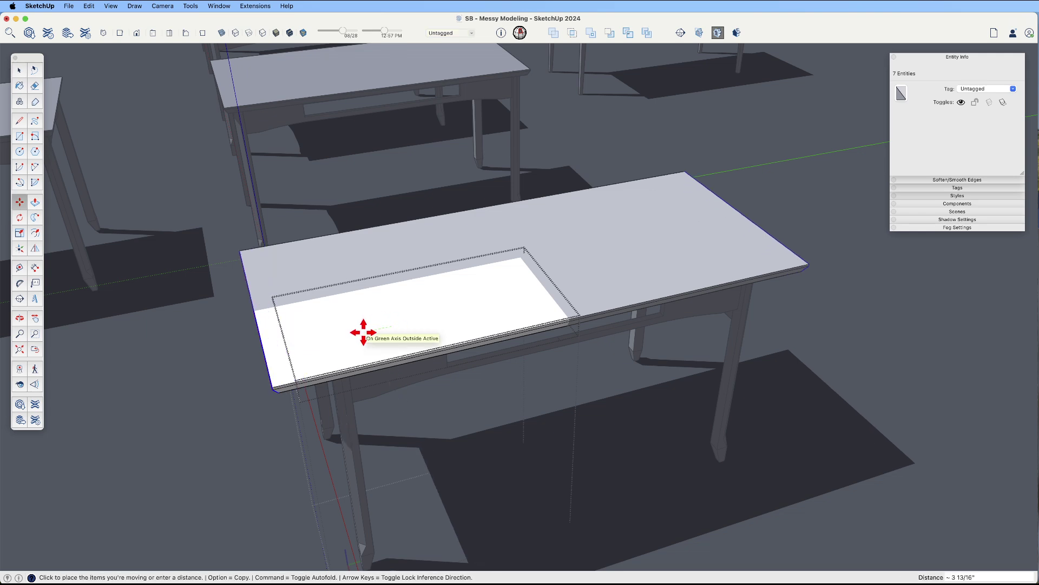
pyautogui.click(364, 332)
pyautogui.press('space')
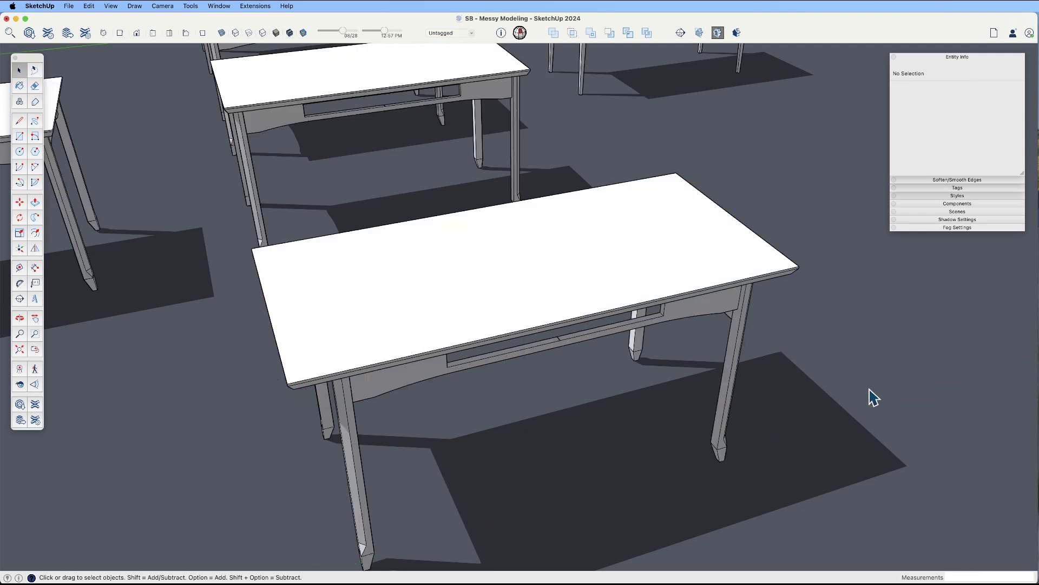
# Examine the modified table from below and above, and compare it with the other table variants
pyautogui.moveTo(874, 396); pyautogui.dragTo(712, 248, button='middle')
pyautogui.moveTo(617, 230); pyautogui.dragTo(623, 207, button='middle')
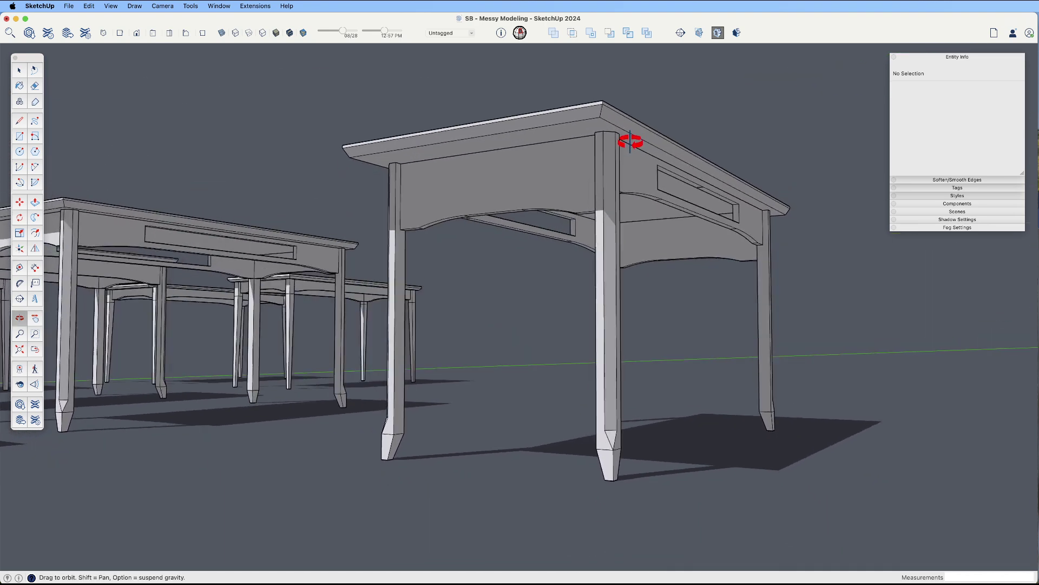
pyautogui.moveTo(631, 142); pyautogui.dragTo(616, 248)
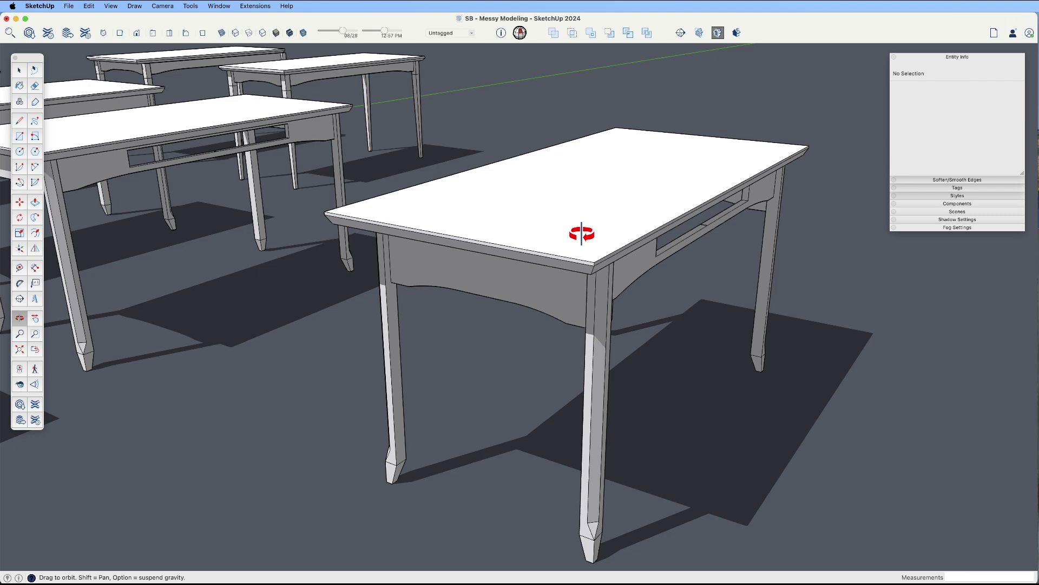
pyautogui.moveTo(610, 225); pyautogui.dragTo(643, 163)
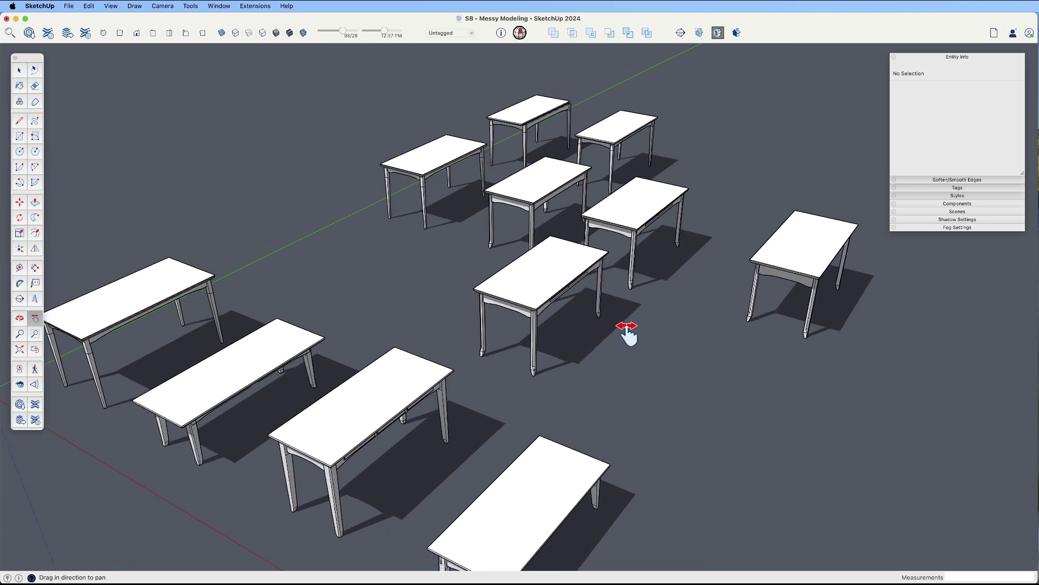
pyautogui.scroll(2, 556, 379)
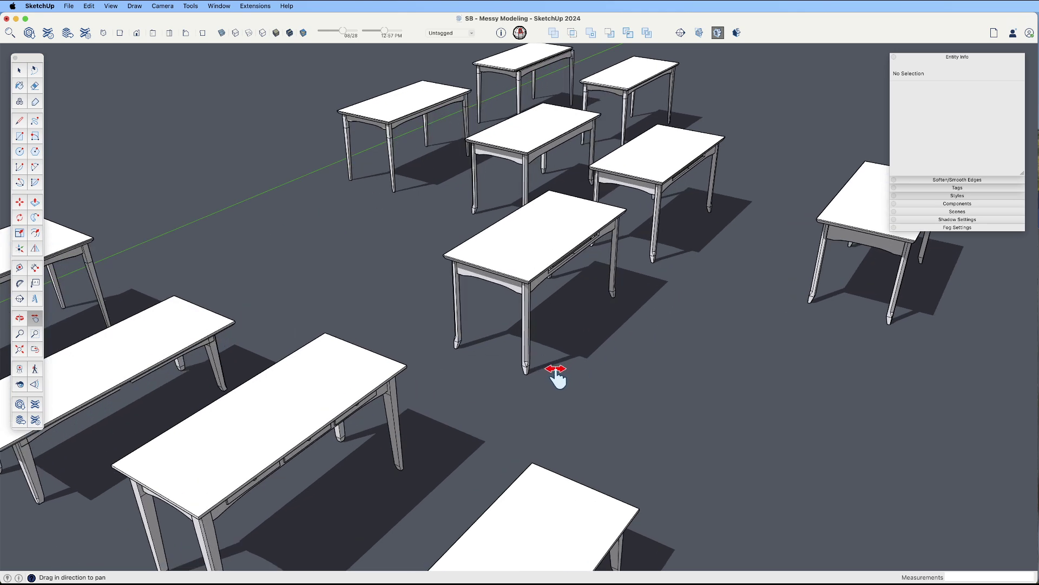